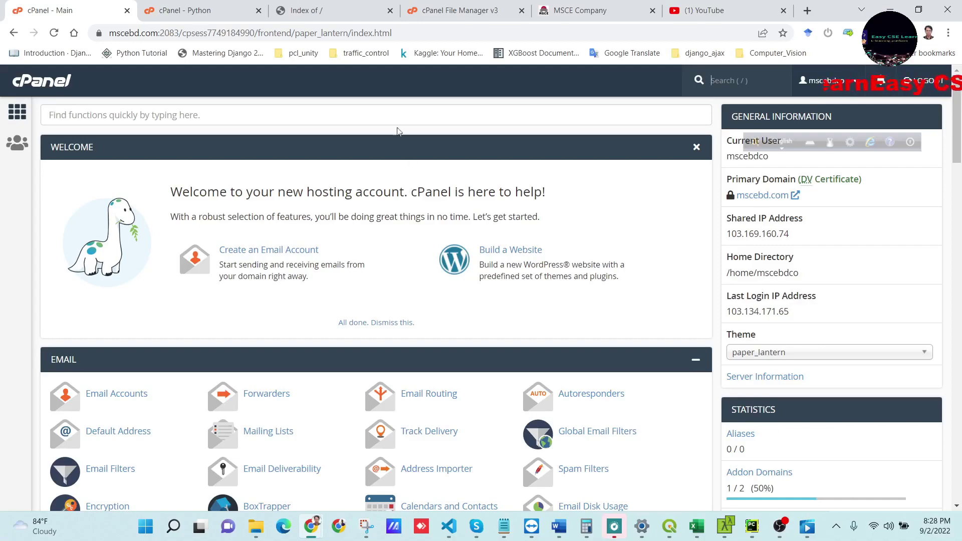
- Look over the locally running MSCE website, including its home page and BookStore page
{"action": "scroll", "coordinate": [343, 240], "scroll_direction": "down", "scroll_amount": 12}
{"action": "scroll", "coordinate": [359, 236], "scroll_direction": "up", "scroll_amount": 7}
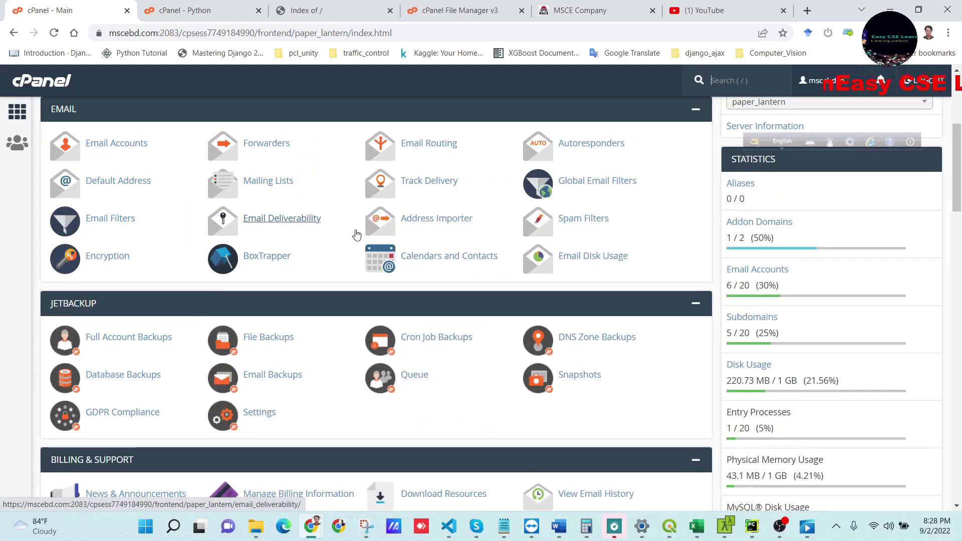
{"action": "left_click", "coordinate": [577, 10]}
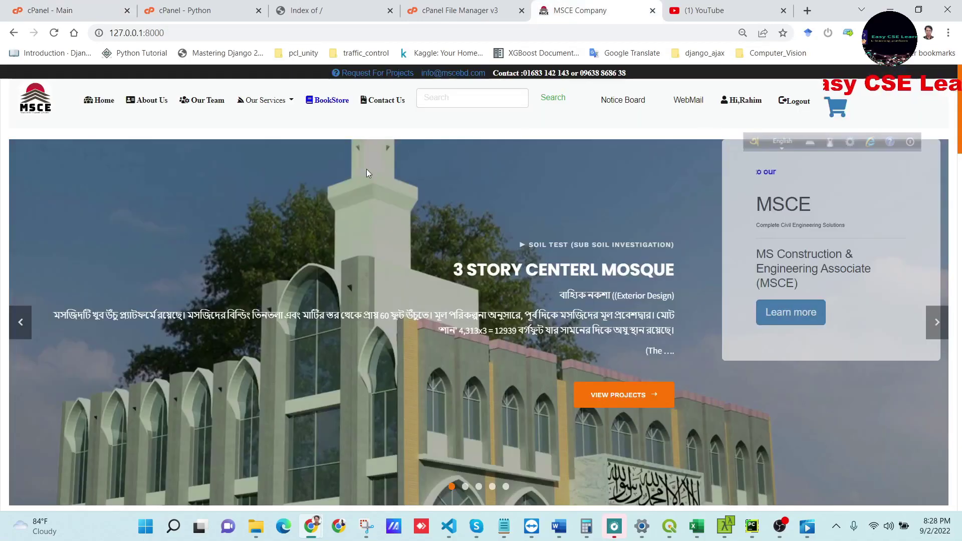
{"action": "scroll", "coordinate": [173, 186], "scroll_direction": "down", "scroll_amount": 3}
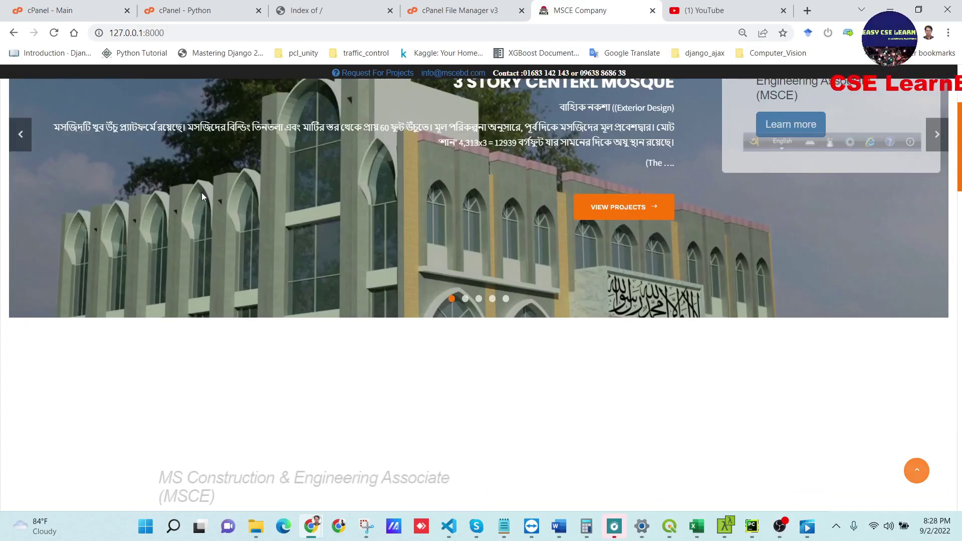
{"action": "scroll", "coordinate": [355, 215], "scroll_direction": "up", "scroll_amount": 3}
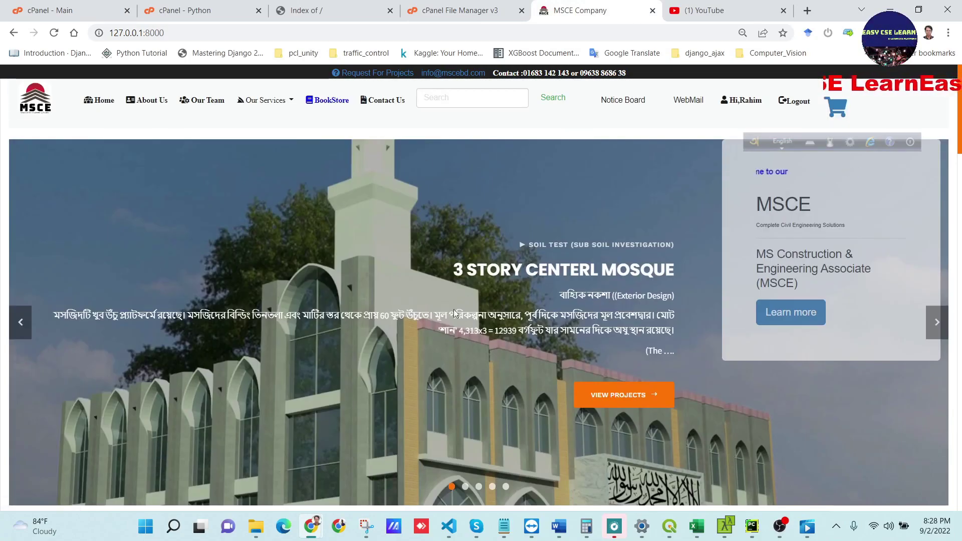
{"action": "scroll", "coordinate": [434, 283], "scroll_direction": "down", "scroll_amount": 10}
{"action": "scroll", "coordinate": [434, 283], "scroll_direction": "up", "scroll_amount": 8}
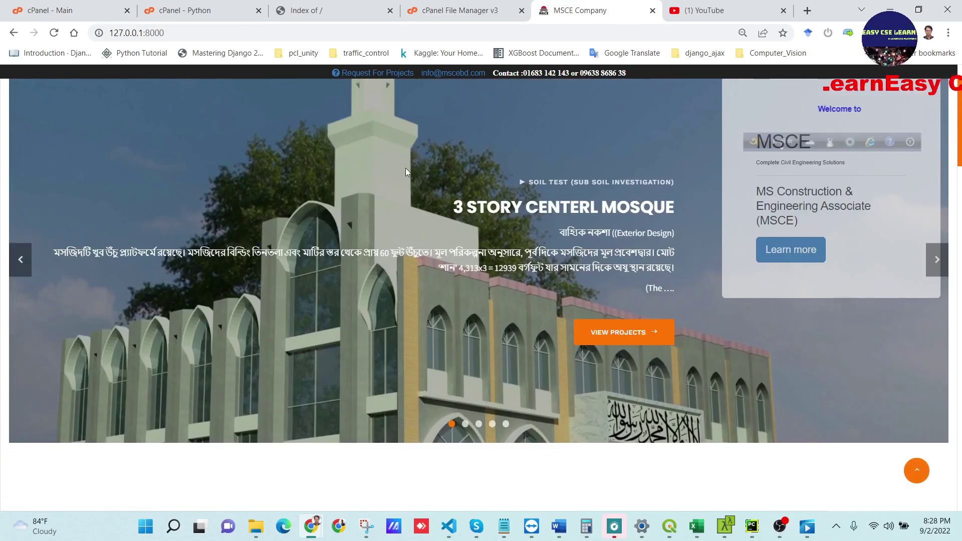
{"action": "scroll", "coordinate": [406, 172], "scroll_direction": "up", "scroll_amount": 1}
{"action": "left_click", "coordinate": [330, 103]}
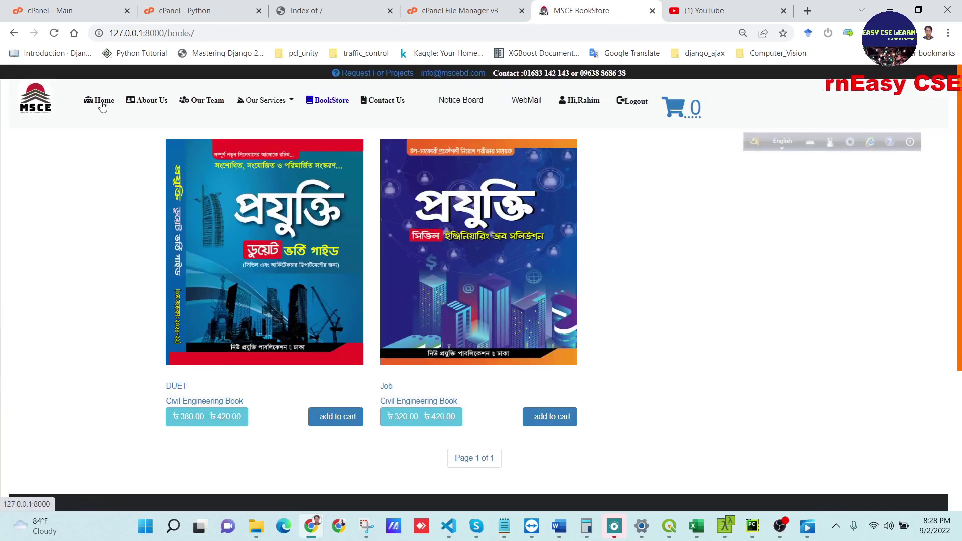
{"action": "left_click", "coordinate": [102, 102]}
{"action": "scroll", "coordinate": [316, 218], "scroll_direction": "down", "scroll_amount": 4}
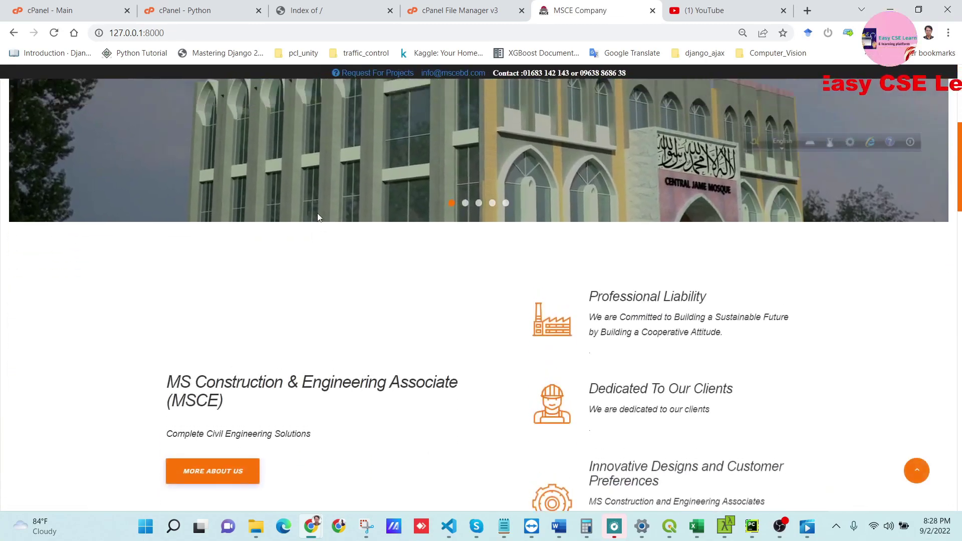
{"action": "scroll", "coordinate": [318, 218], "scroll_direction": "up", "scroll_amount": 4}
{"action": "scroll", "coordinate": [338, 232], "scroll_direction": "up", "scroll_amount": 1}
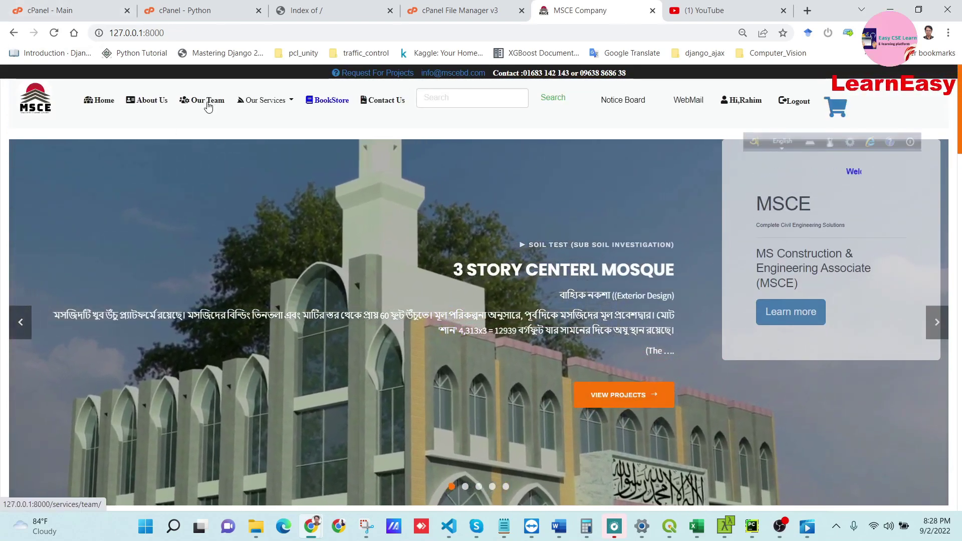
{"action": "scroll", "coordinate": [299, 209], "scroll_direction": "down", "scroll_amount": 4}
{"action": "scroll", "coordinate": [300, 210], "scroll_direction": "up", "scroll_amount": 4}
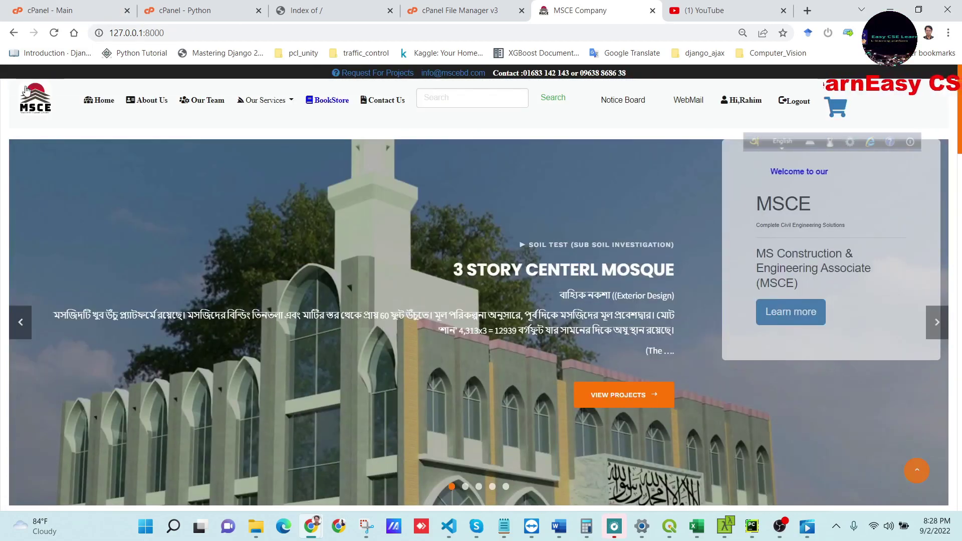
- Return to the hosting control panel, open Setup Python App and start creating a new application
{"action": "left_click", "coordinate": [55, 10]}
{"action": "scroll", "coordinate": [339, 332], "scroll_direction": "down", "scroll_amount": 1}
{"action": "scroll", "coordinate": [315, 313], "scroll_direction": "up", "scroll_amount": 5}
{"action": "scroll", "coordinate": [150, 271], "scroll_direction": "down", "scroll_amount": 10}
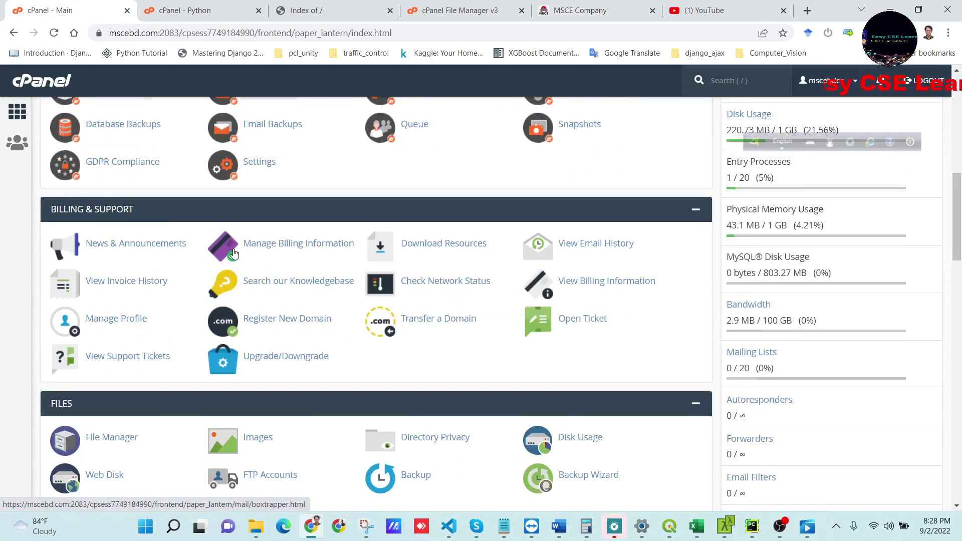
{"action": "scroll", "coordinate": [377, 355], "scroll_direction": "down", "scroll_amount": 7}
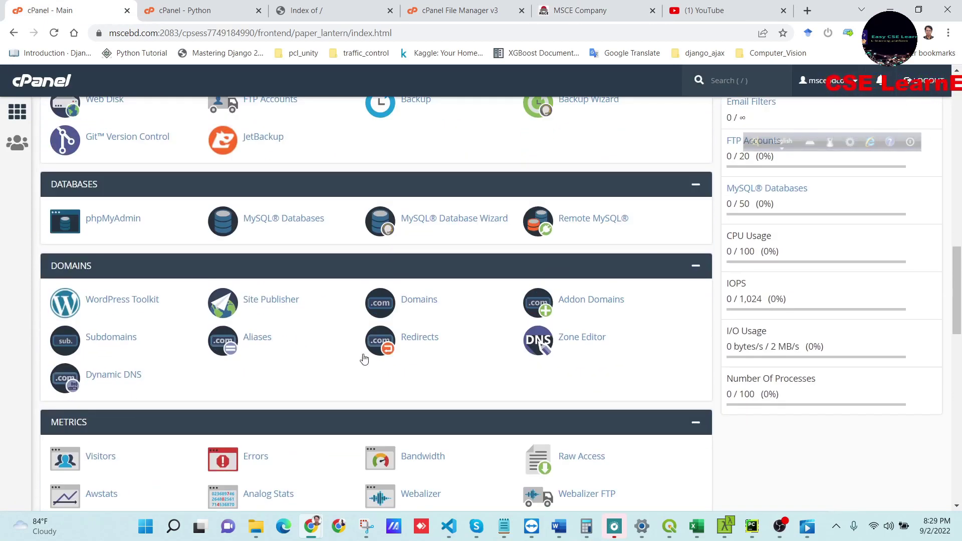
{"action": "scroll", "coordinate": [377, 355], "scroll_direction": "down", "scroll_amount": 10}
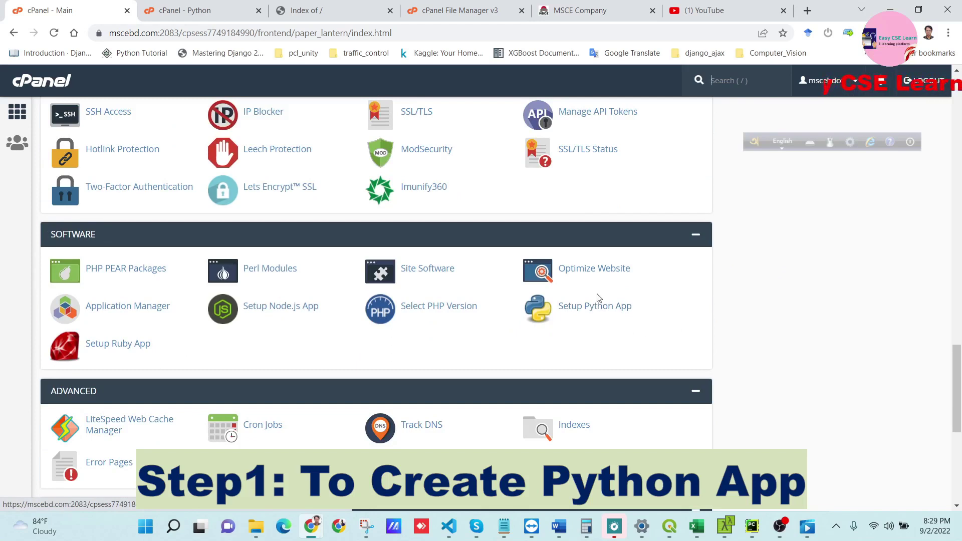
{"action": "left_click", "coordinate": [593, 309]}
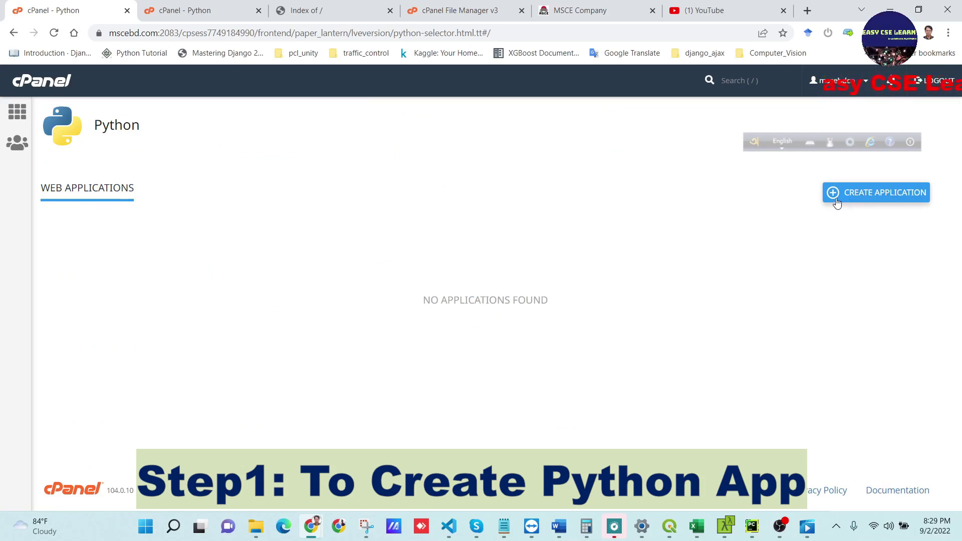
{"action": "left_click", "coordinate": [875, 195]}
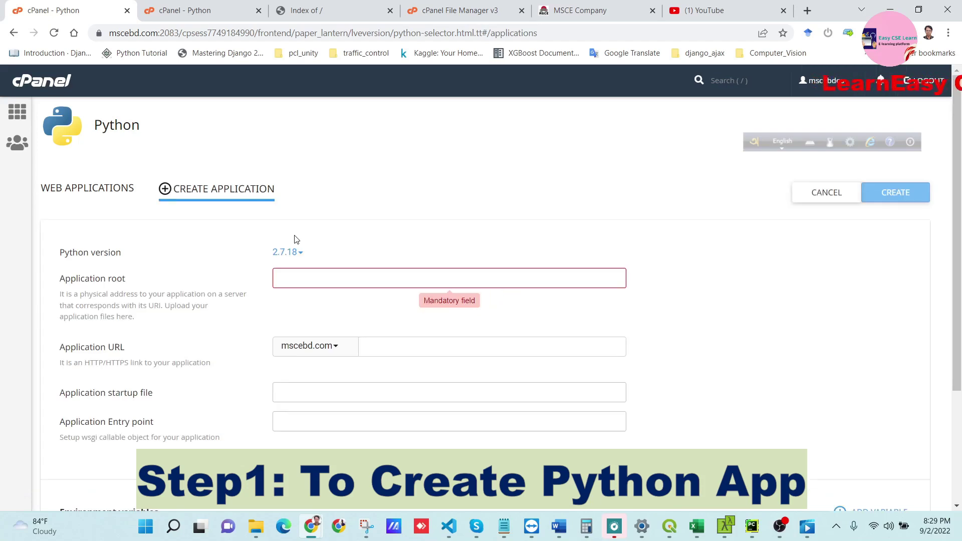
- Set the new application's Python version to 3.7.12
{"action": "scroll", "coordinate": [279, 258], "scroll_direction": "down", "scroll_amount": 2}
{"action": "scroll", "coordinate": [301, 255], "scroll_direction": "up", "scroll_amount": 2}
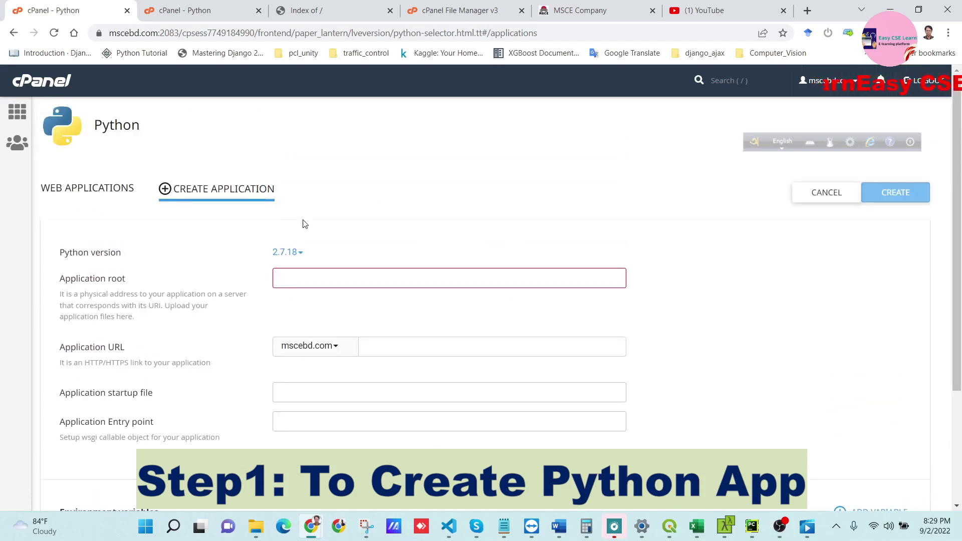
{"action": "scroll", "coordinate": [303, 222], "scroll_direction": "down", "scroll_amount": 1}
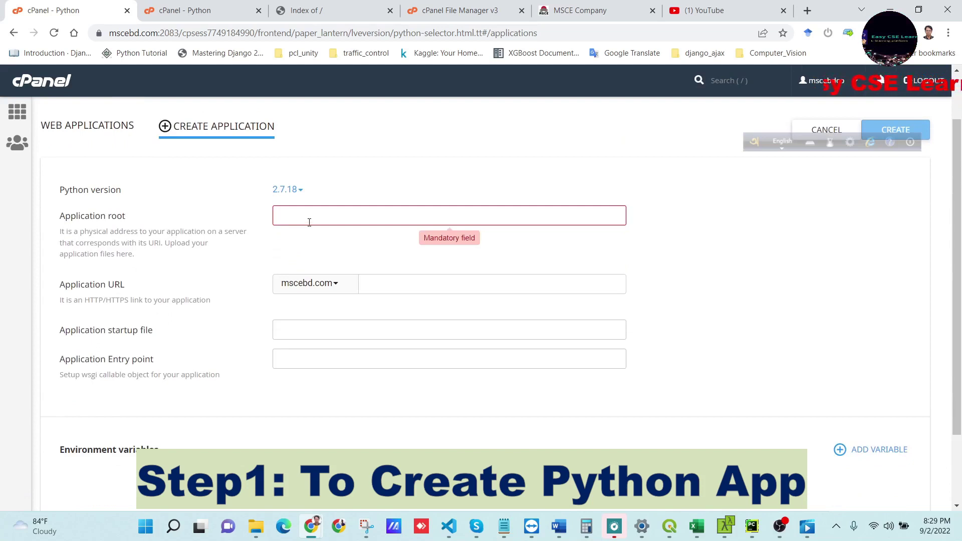
{"action": "left_click", "coordinate": [297, 192]}
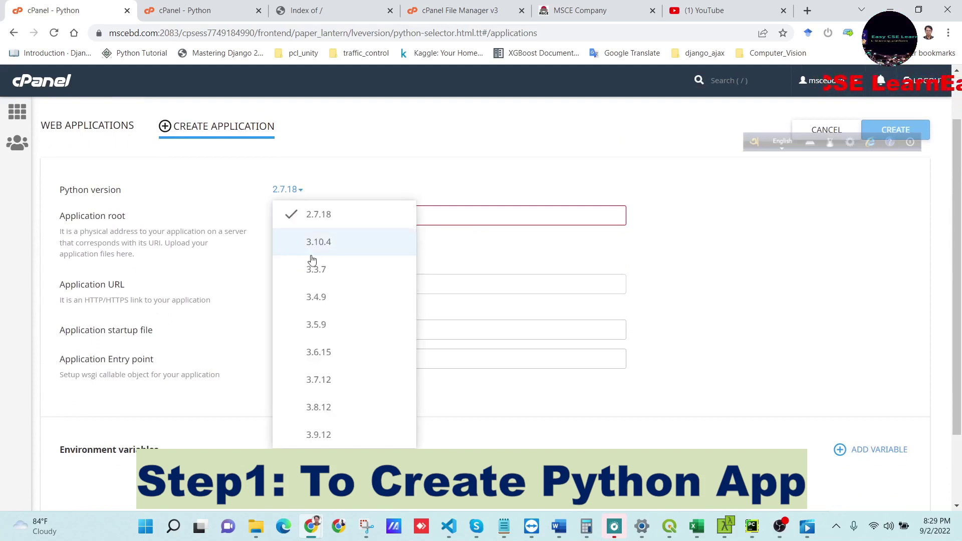
{"action": "scroll", "coordinate": [331, 325], "scroll_direction": "down", "scroll_amount": 1}
{"action": "scroll", "coordinate": [336, 357], "scroll_direction": "up", "scroll_amount": 2}
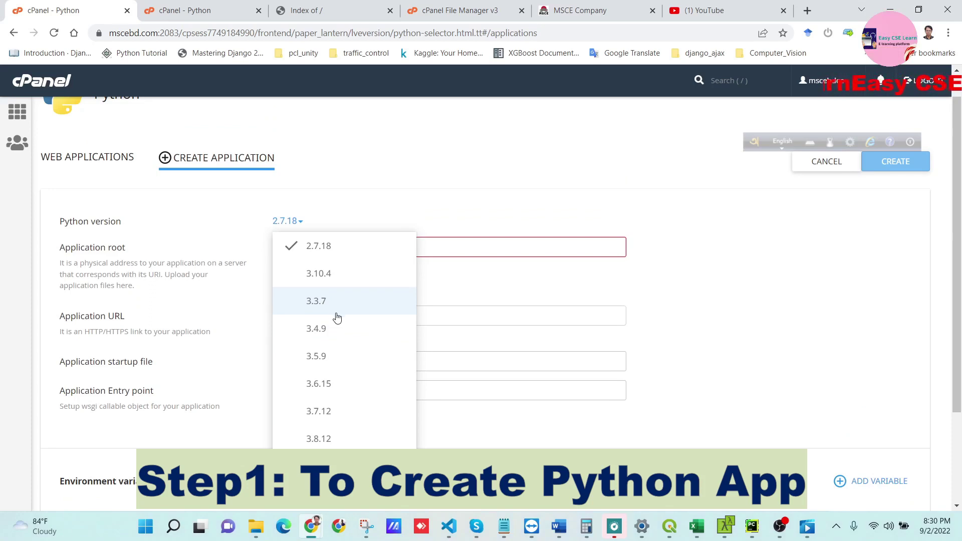
{"action": "left_click", "coordinate": [325, 417]}
- Set the application root to mscebd and keep mscebd.com as the application URL
{"action": "left_click", "coordinate": [308, 252]}
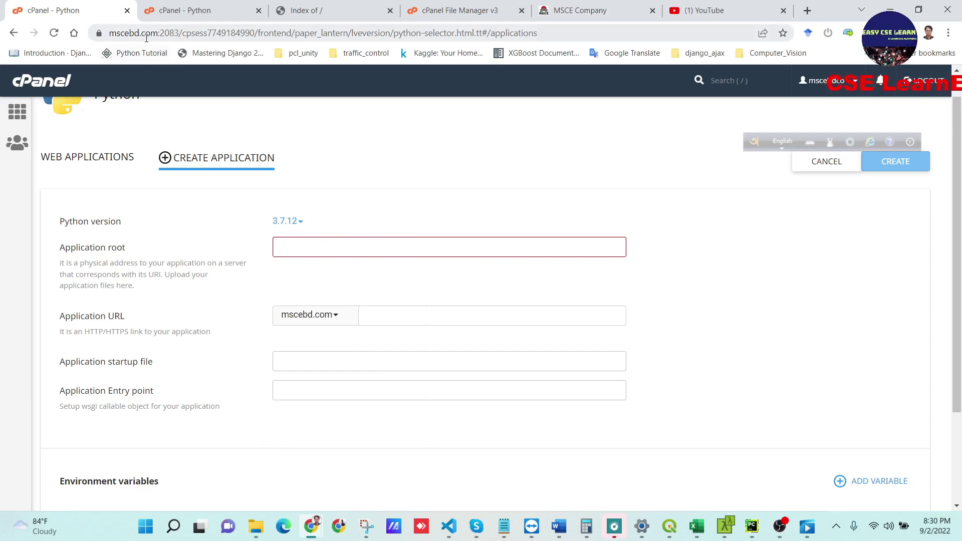
{"action": "double_click", "coordinate": [139, 34]}
{"action": "left_click", "coordinate": [303, 252]}
{"action": "type", "text": "mscebd"}
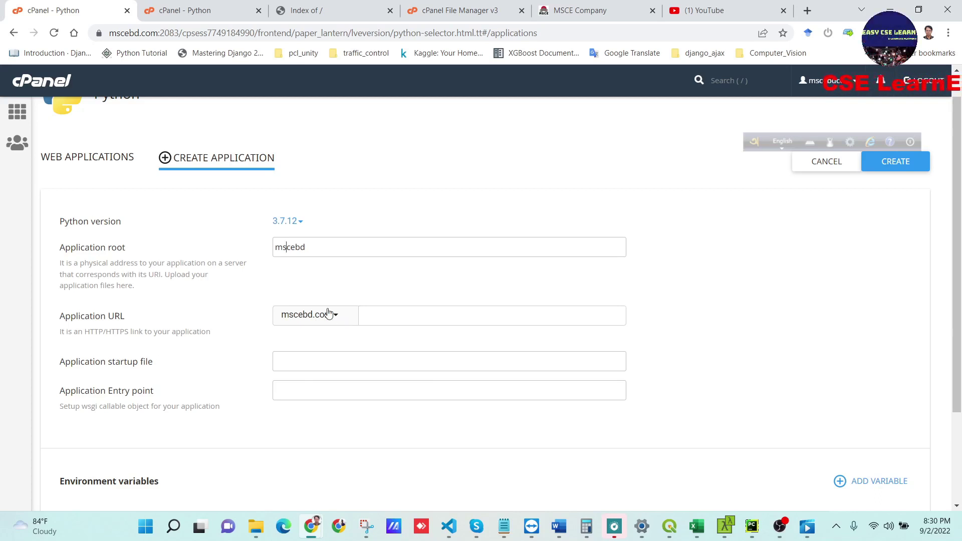
{"action": "left_click", "coordinate": [339, 325]}
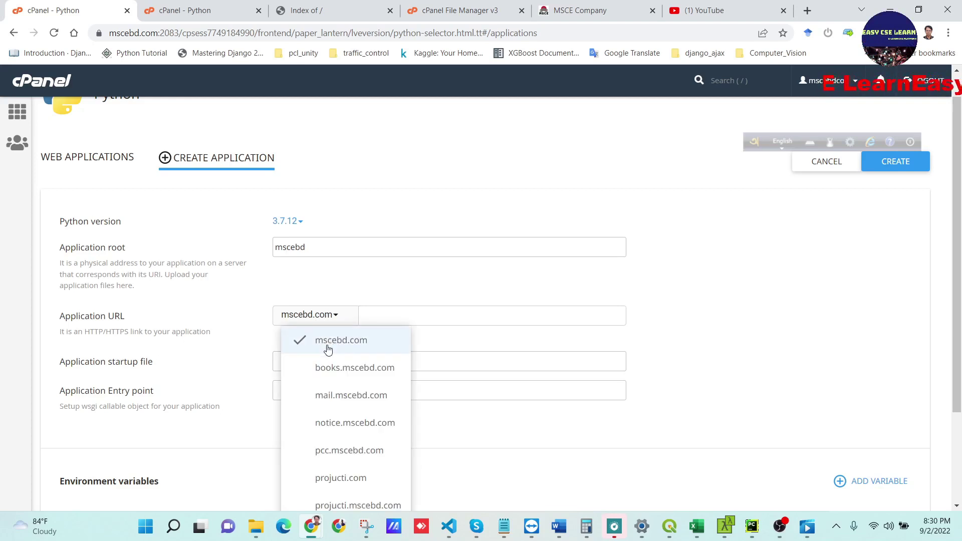
{"action": "scroll", "coordinate": [337, 446], "scroll_direction": "down", "scroll_amount": 3}
{"action": "scroll", "coordinate": [415, 290], "scroll_direction": "up", "scroll_amount": 1}
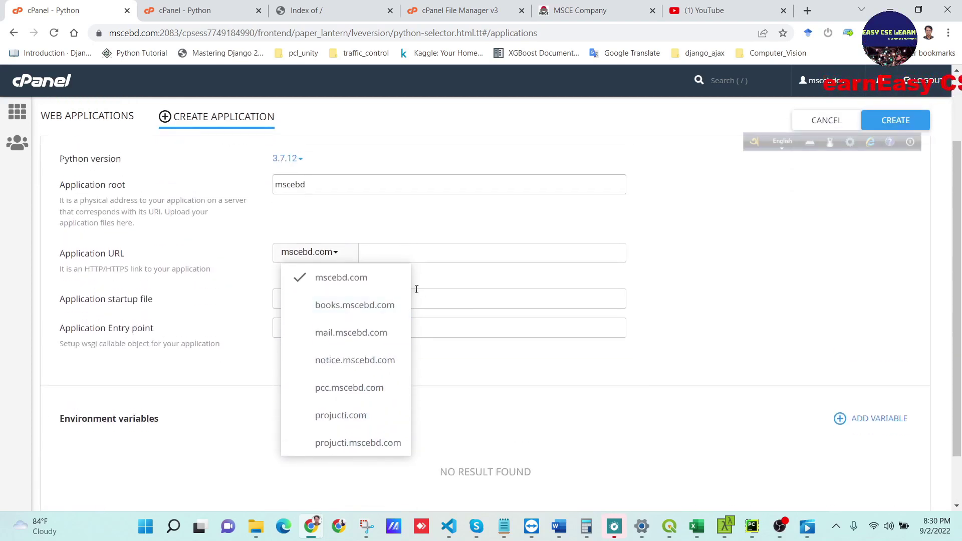
{"action": "left_click", "coordinate": [447, 259]}
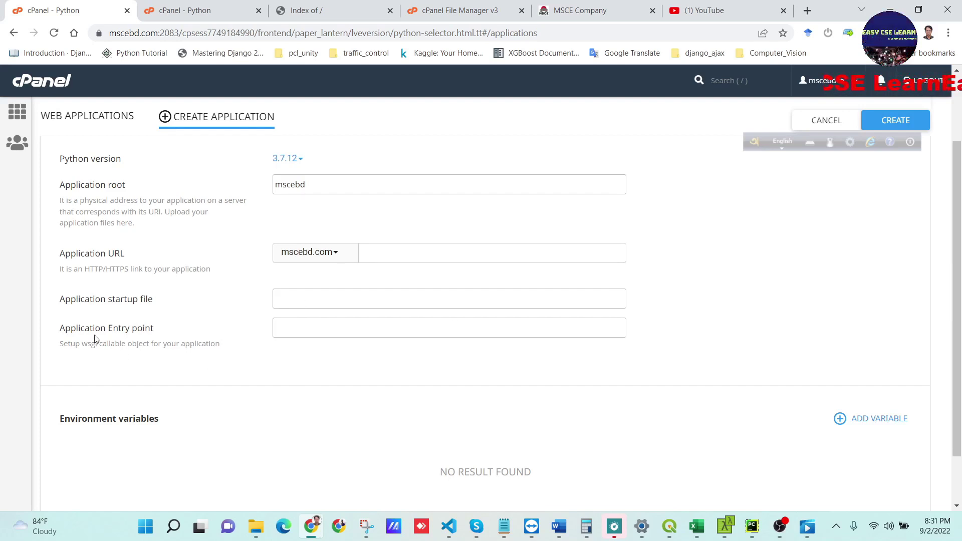
- Create the Python application with the startup file and entry point left blank
{"action": "scroll", "coordinate": [251, 348], "scroll_direction": "down", "scroll_amount": 2}
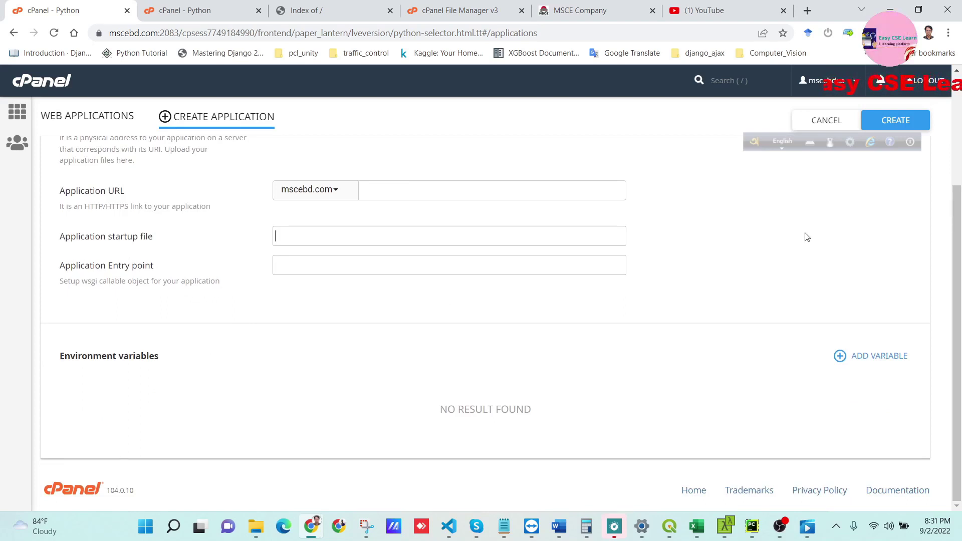
{"action": "scroll", "coordinate": [704, 236], "scroll_direction": "up", "scroll_amount": 3}
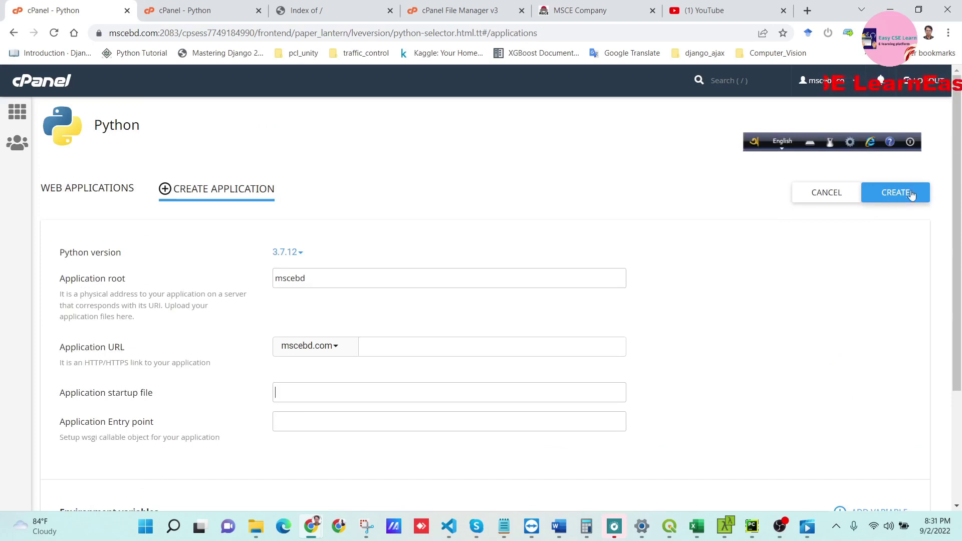
{"action": "scroll", "coordinate": [856, 216], "scroll_direction": "down", "scroll_amount": 3}
{"action": "scroll", "coordinate": [857, 224], "scroll_direction": "up", "scroll_amount": 3}
{"action": "left_click", "coordinate": [910, 194]}
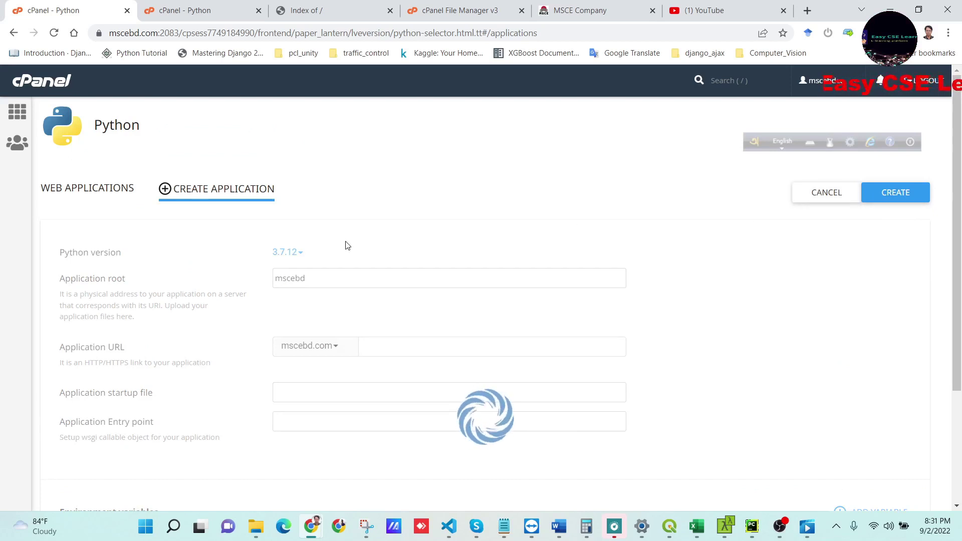
{"action": "scroll", "coordinate": [347, 246], "scroll_direction": "down", "scroll_amount": 2}
{"action": "scroll", "coordinate": [369, 248], "scroll_direction": "up", "scroll_amount": 1}
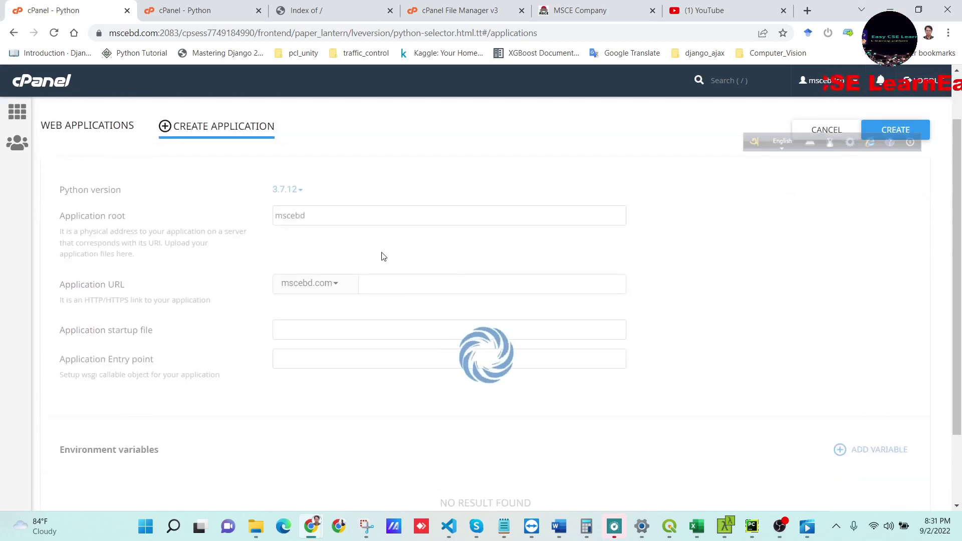
{"action": "scroll", "coordinate": [405, 258], "scroll_direction": "down", "scroll_amount": 1}
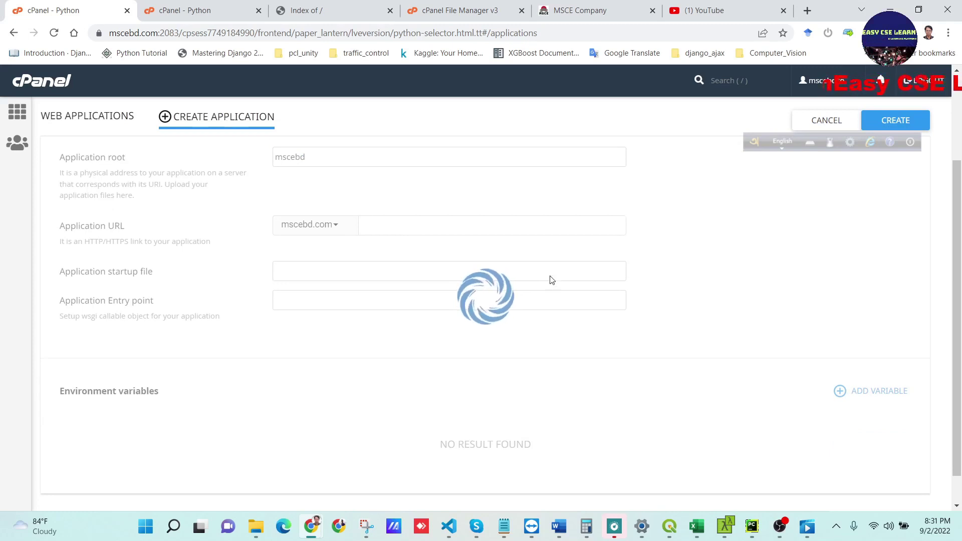
- Exit the floating keyboard-language toolbar that overlaps the page
{"action": "scroll", "coordinate": [551, 280], "scroll_direction": "up", "scroll_amount": 1}
{"action": "left_click", "coordinate": [911, 142]}
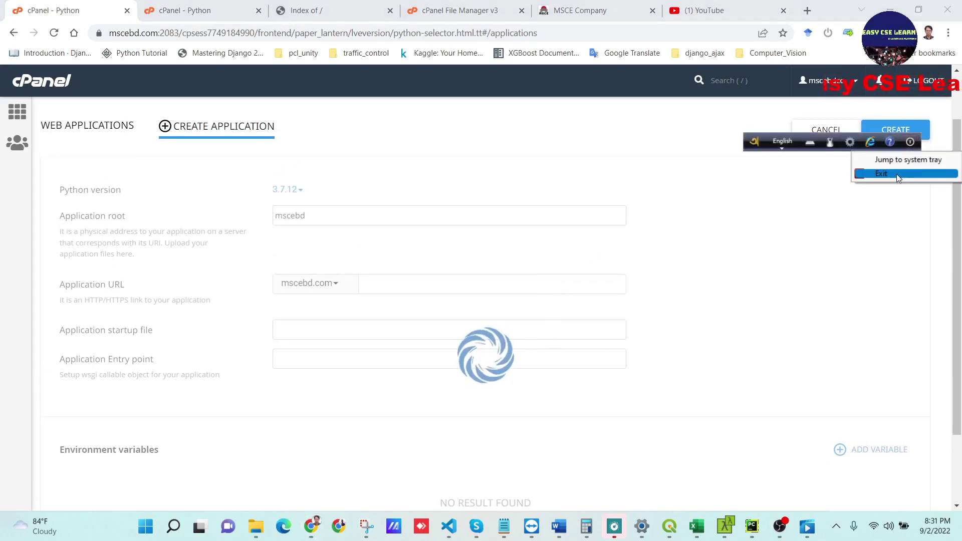
{"action": "left_click", "coordinate": [897, 173]}
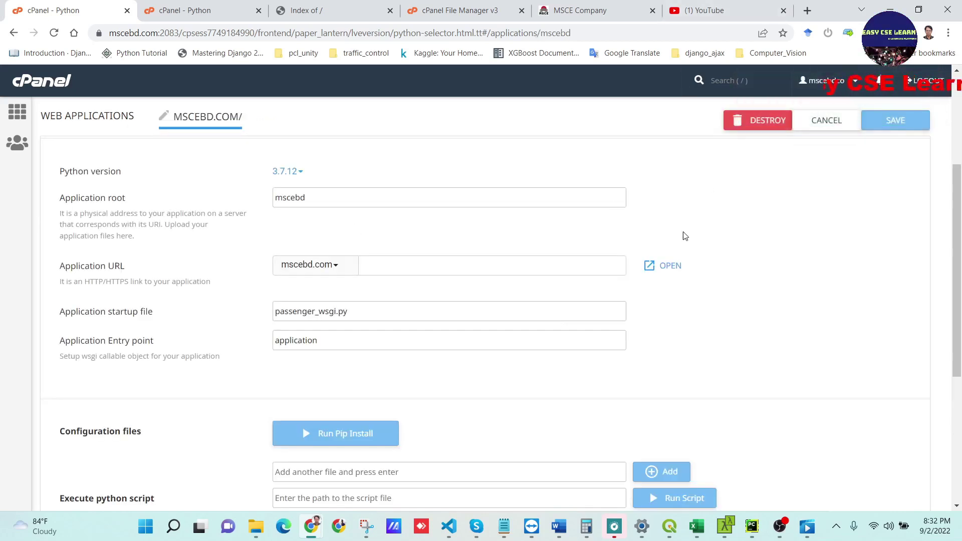
- Review the created Python application's settings and open its site at mscebd.com
{"action": "scroll", "coordinate": [666, 240], "scroll_direction": "up", "scroll_amount": 1}
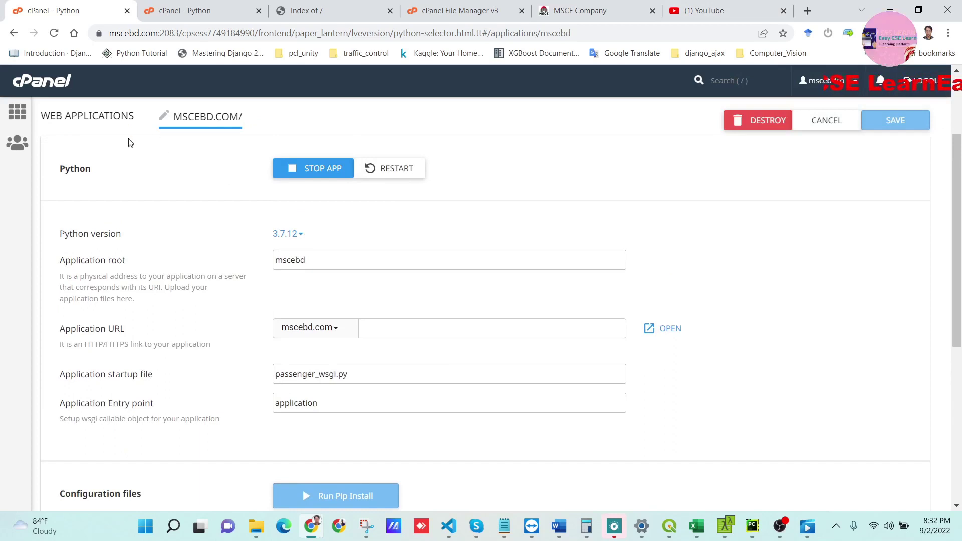
{"action": "scroll", "coordinate": [268, 168], "scroll_direction": "down", "scroll_amount": 2}
{"action": "scroll", "coordinate": [272, 183], "scroll_direction": "up", "scroll_amount": 3}
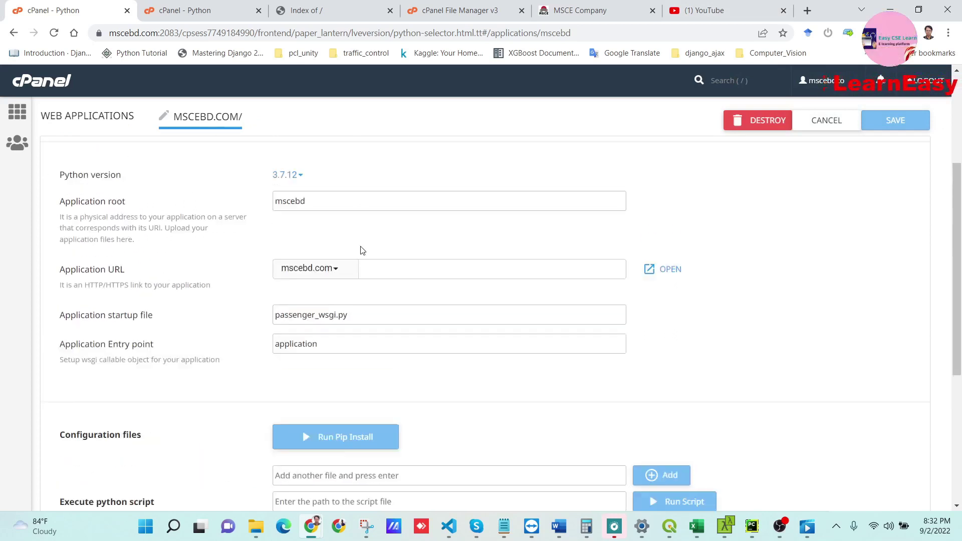
{"action": "left_click_drag", "start_coordinate": [80, 171], "coordinate": [273, 183]}
{"action": "scroll", "coordinate": [349, 279], "scroll_direction": "down", "scroll_amount": 2}
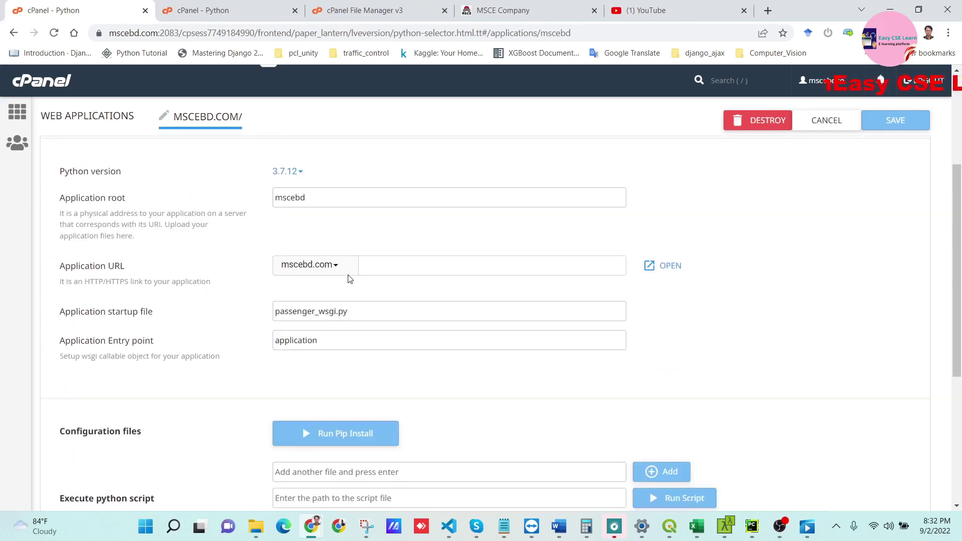
{"action": "scroll", "coordinate": [440, 301], "scroll_direction": "up", "scroll_amount": 1}
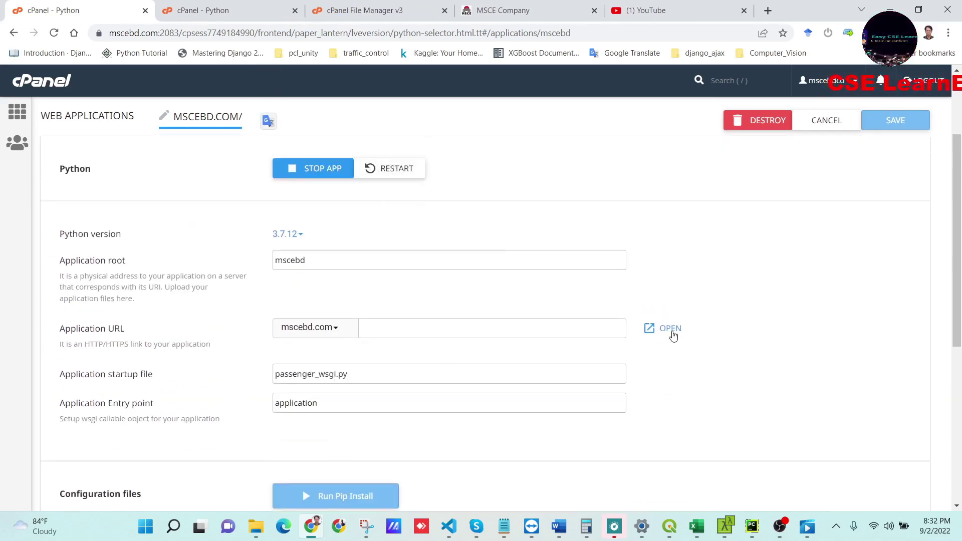
{"action": "left_click", "coordinate": [670, 330]}
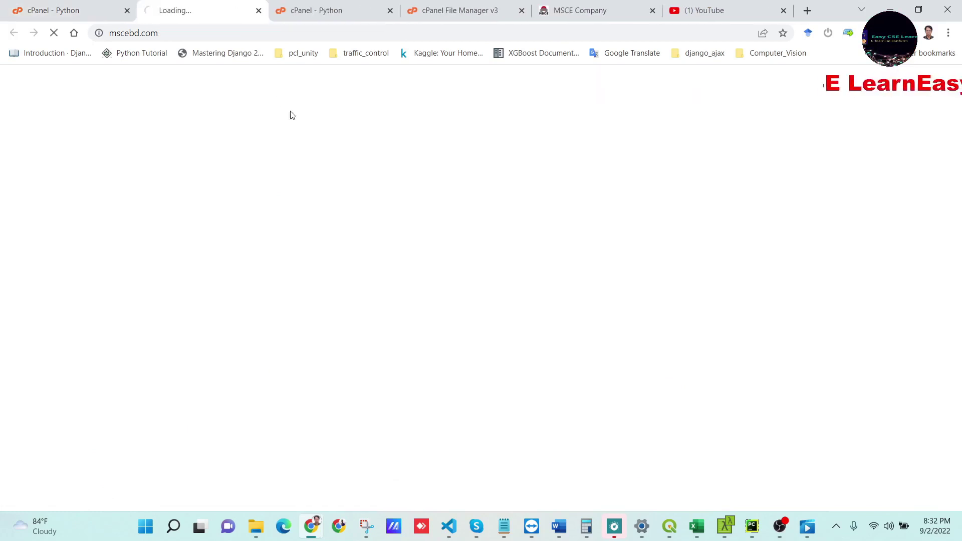
- Compare the test page at mscebd.com with the Python version in the application's settings
{"action": "left_click", "coordinate": [85, 14]}
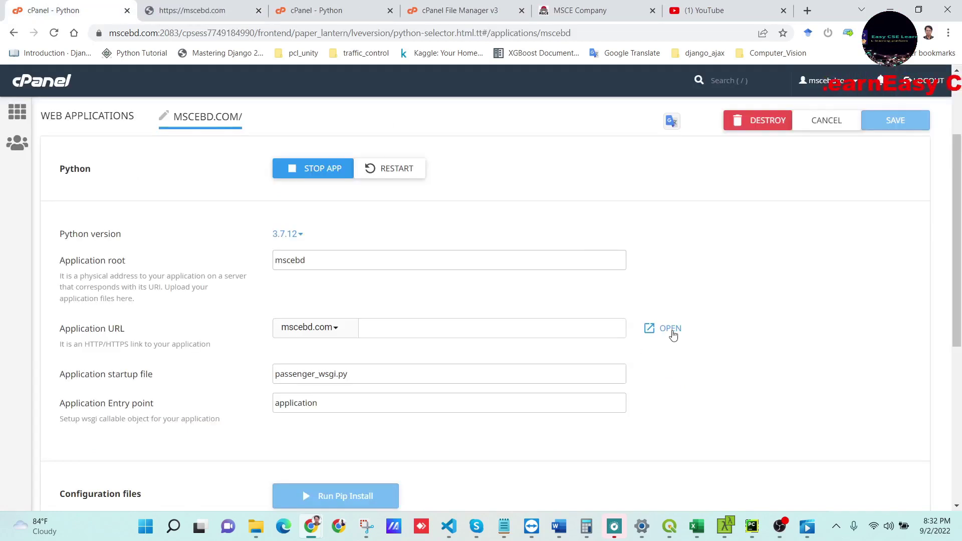
{"action": "left_click", "coordinate": [226, 14]}
{"action": "left_click_drag", "start_coordinate": [66, 98], "coordinate": [2, 84]}
{"action": "left_click", "coordinate": [42, 94]}
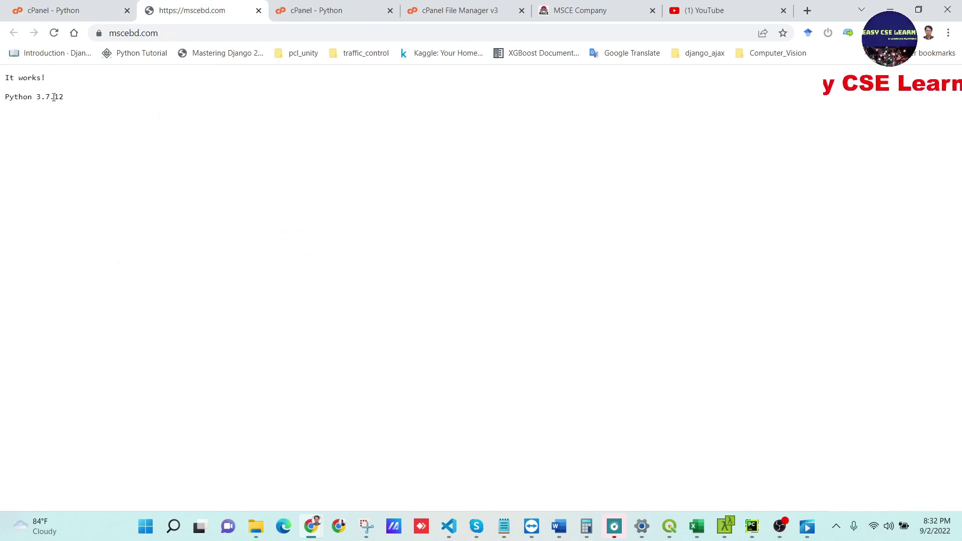
{"action": "left_click", "coordinate": [88, 8]}
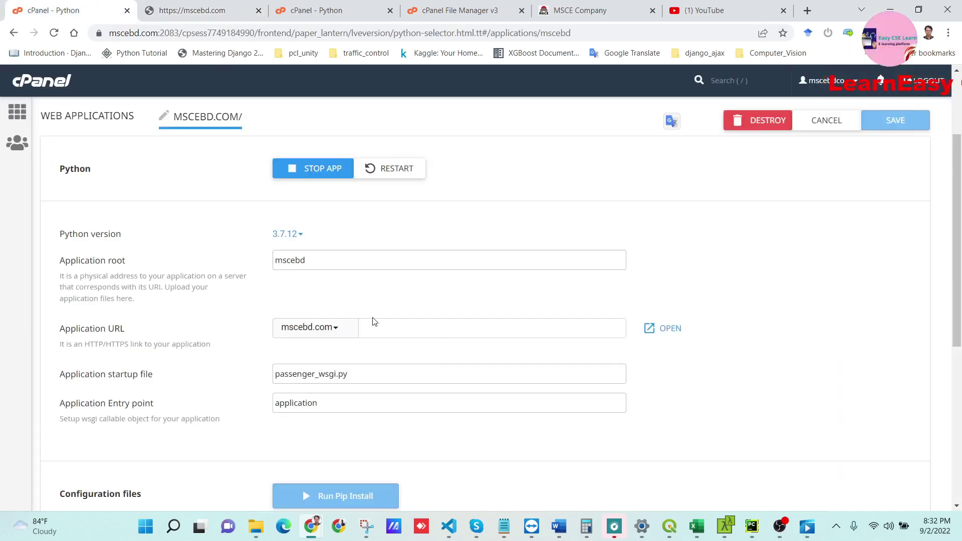
{"action": "left_click", "coordinate": [295, 236]}
{"action": "left_click", "coordinate": [504, 213]}
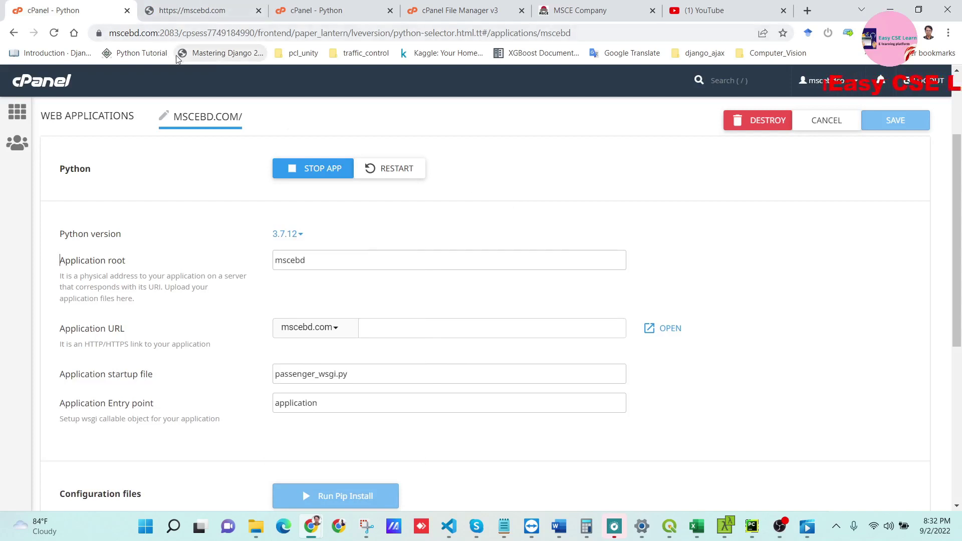
{"action": "left_click", "coordinate": [183, 9]}
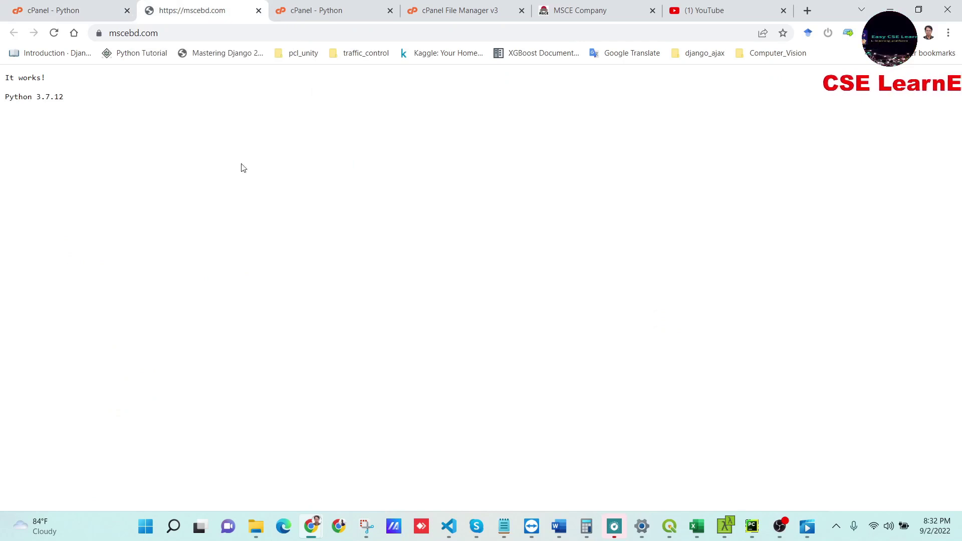
{"action": "left_click", "coordinate": [62, 5]}
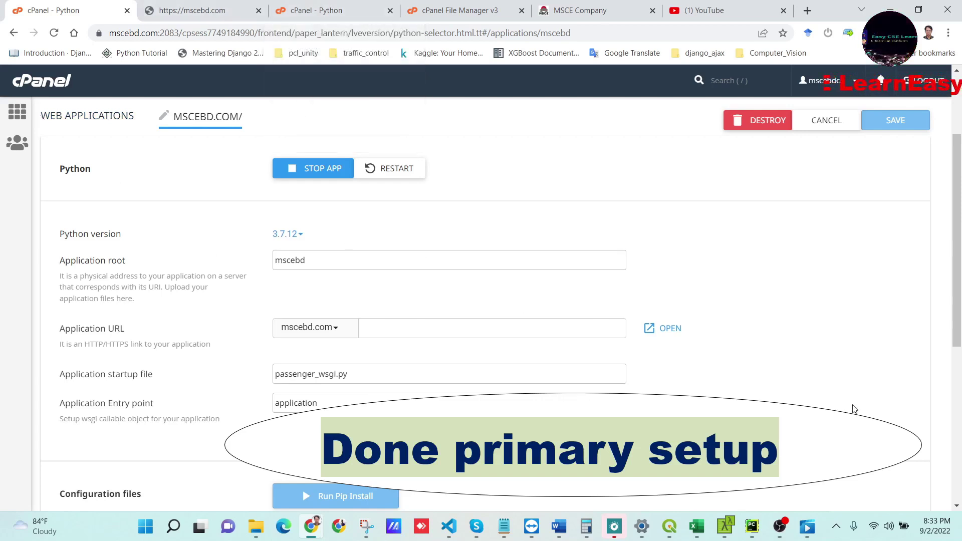
- Open the cPanel main page in a new browser tab and launch File Manager to locate the mscebd folder
{"action": "right_click", "coordinate": [18, 118]}
{"action": "left_click", "coordinate": [55, 129]}
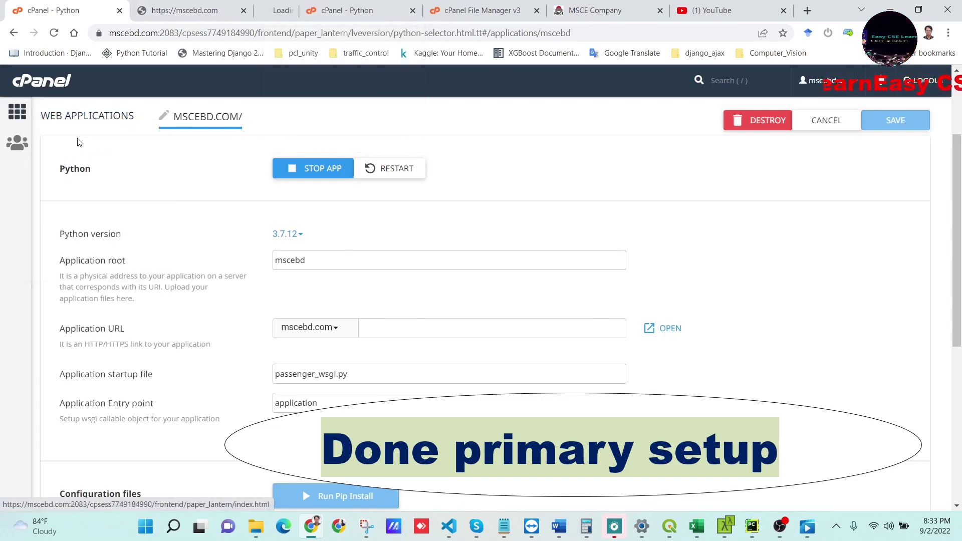
{"action": "left_click", "coordinate": [281, 10]}
{"action": "scroll", "coordinate": [129, 350], "scroll_direction": "down", "scroll_amount": 4}
{"action": "scroll", "coordinate": [129, 351], "scroll_direction": "down", "scroll_amount": 8}
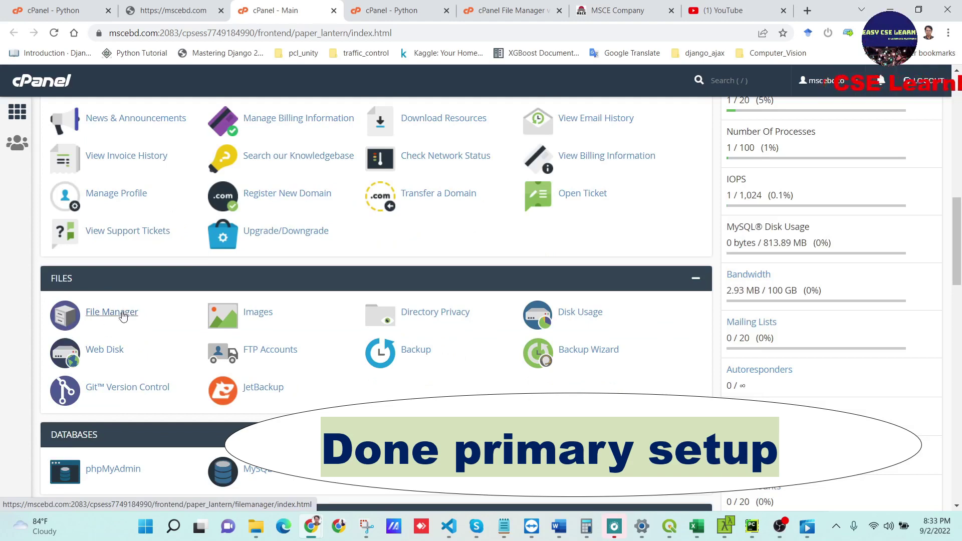
{"action": "left_click", "coordinate": [111, 314]}
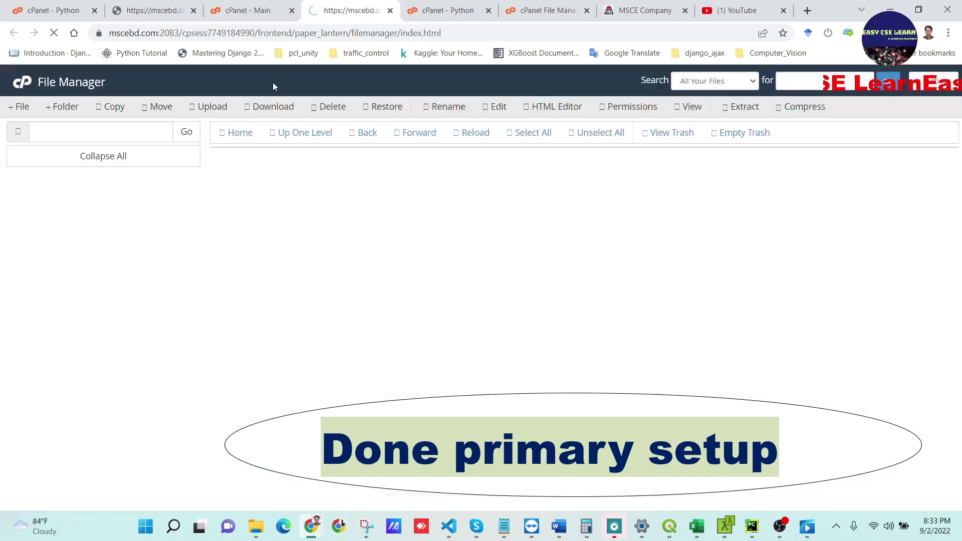
{"action": "scroll", "coordinate": [282, 271], "scroll_direction": "down", "scroll_amount": 1}
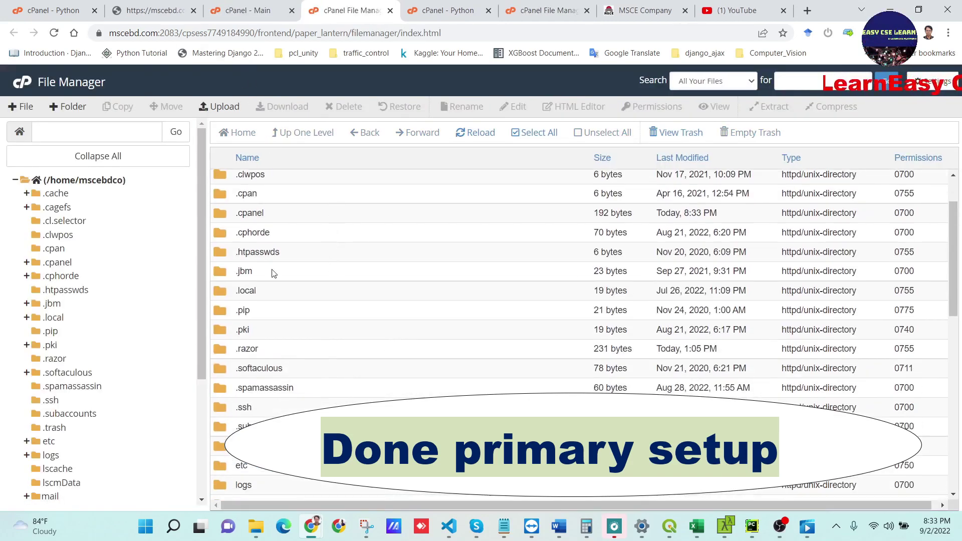
{"action": "scroll", "coordinate": [303, 303], "scroll_direction": "down", "scroll_amount": 5}
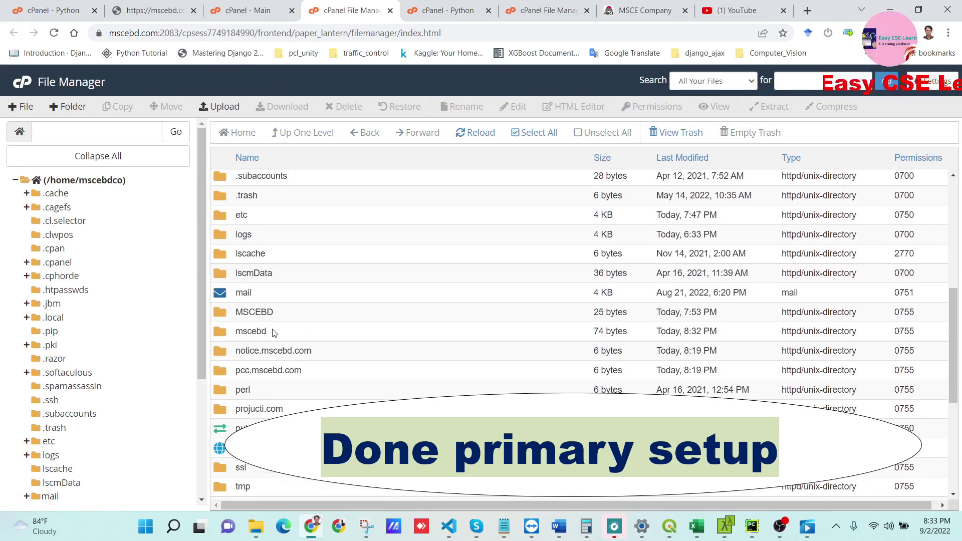
- Check the application root name in the Python app settings and open the matching mscebd folder in File Manager
{"action": "left_click", "coordinate": [55, 10]}
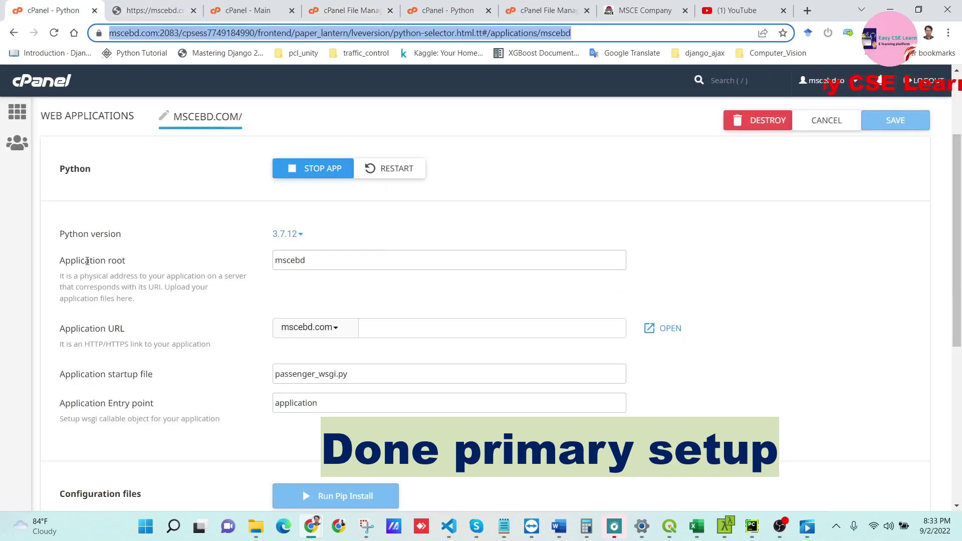
{"action": "left_click_drag", "start_coordinate": [319, 260], "coordinate": [261, 264]}
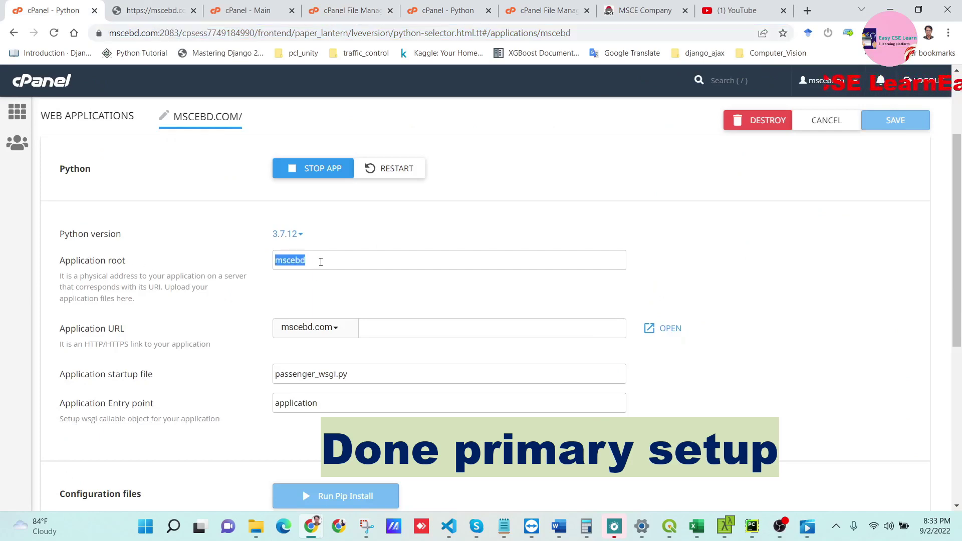
{"action": "left_click", "coordinate": [350, 10]}
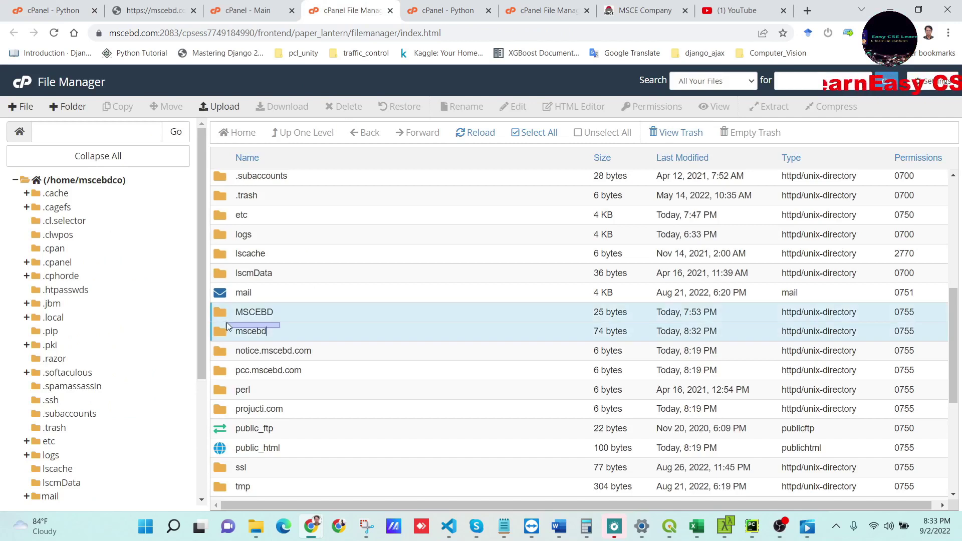
{"action": "left_click", "coordinate": [260, 332]}
{"action": "double_click", "coordinate": [256, 332]}
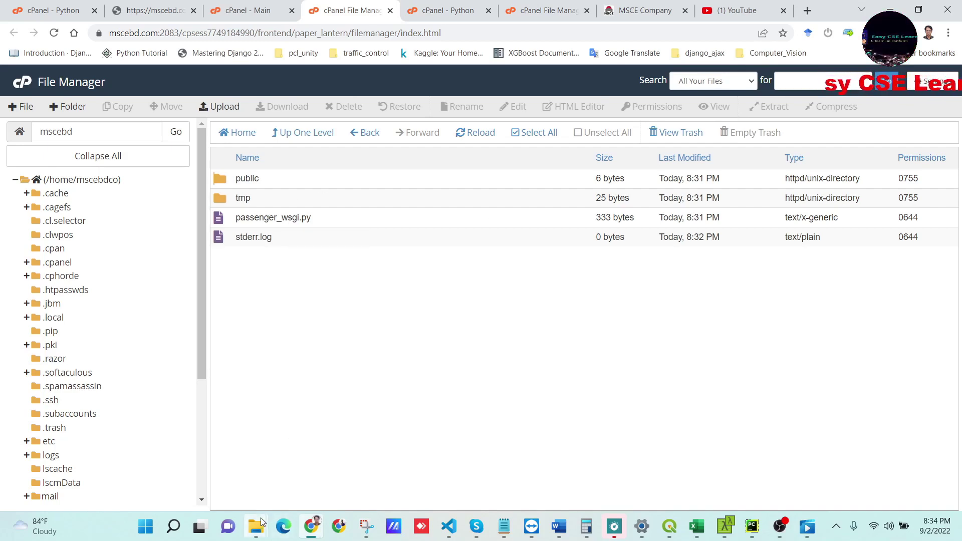
- Switch to File Explorer and examine the local MSCEBD project folder inside Running_Projects\mscebd
{"action": "mouse_move", "coordinate": [256, 526]}
{"action": "left_click", "coordinate": [357, 478]}
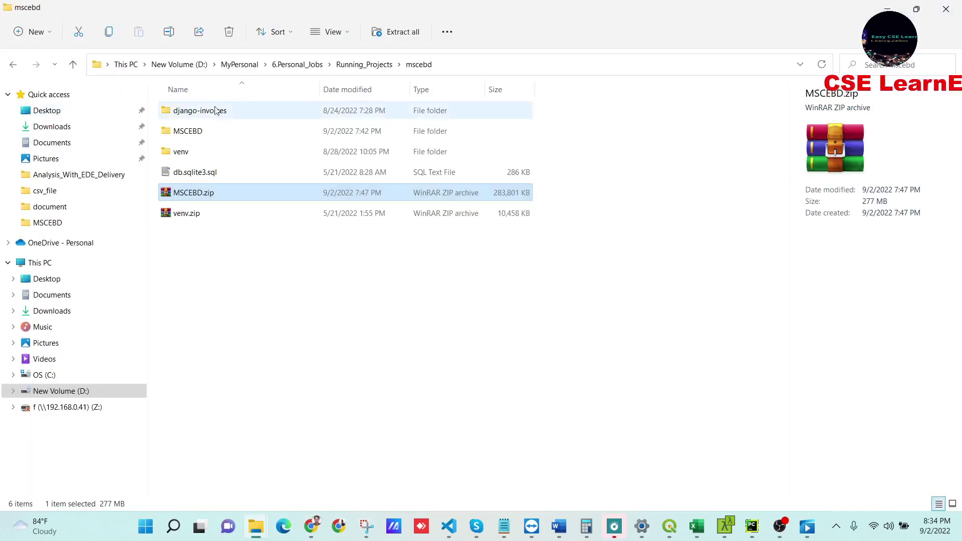
{"action": "double_click", "coordinate": [198, 131]}
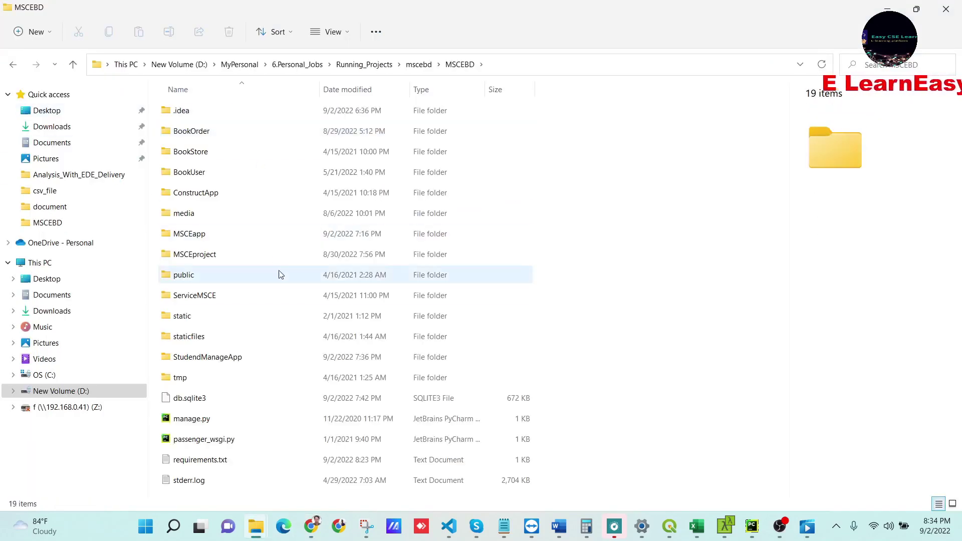
{"action": "left_click", "coordinate": [418, 64]}
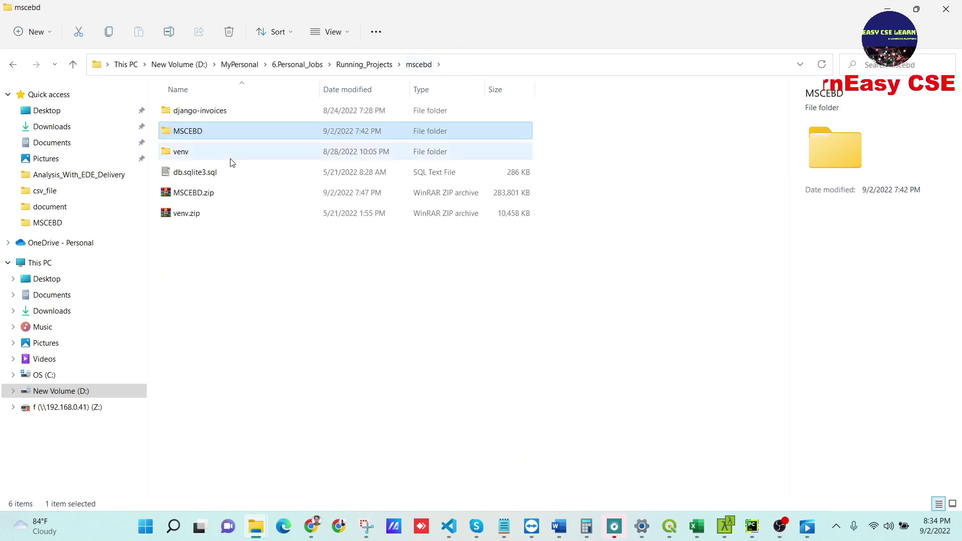
{"action": "mouse_move", "coordinate": [211, 131]}
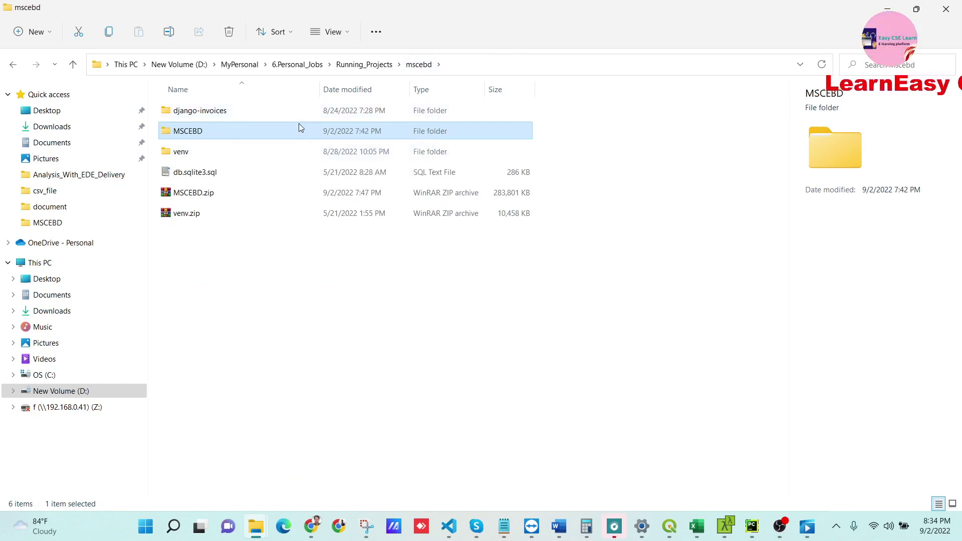
{"action": "mouse_move", "coordinate": [296, 133]}
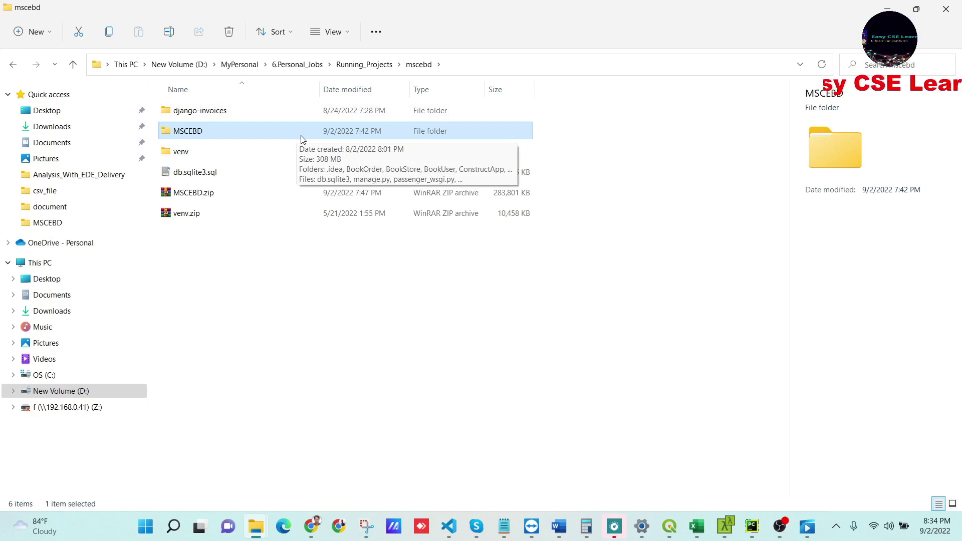
{"action": "double_click", "coordinate": [224, 132]}
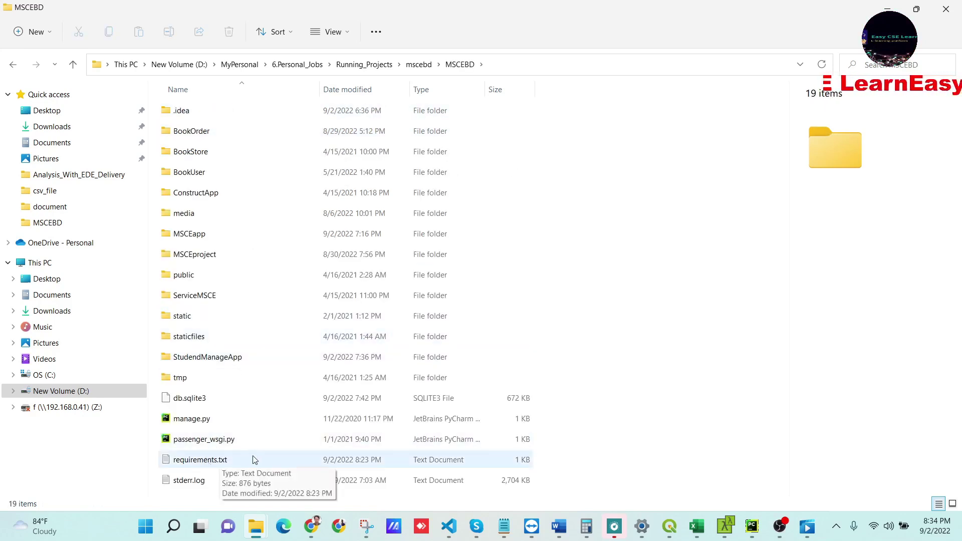
- Switch to Cmder, stop the Django development server and enter the command pip freeze > requirements.txt without running it
{"action": "mouse_move", "coordinate": [717, 524]}
{"action": "left_click", "coordinate": [722, 464]}
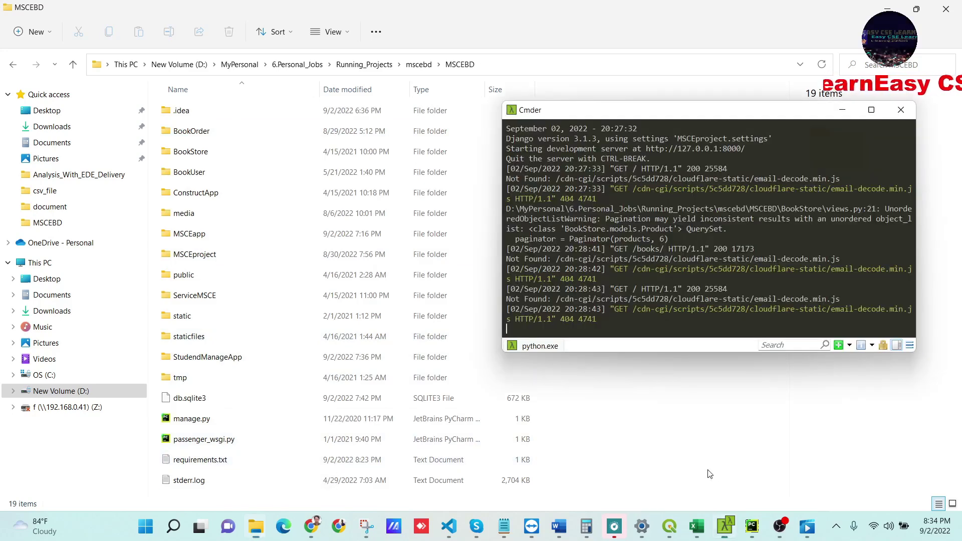
{"action": "key", "text": "ctrl+c"}
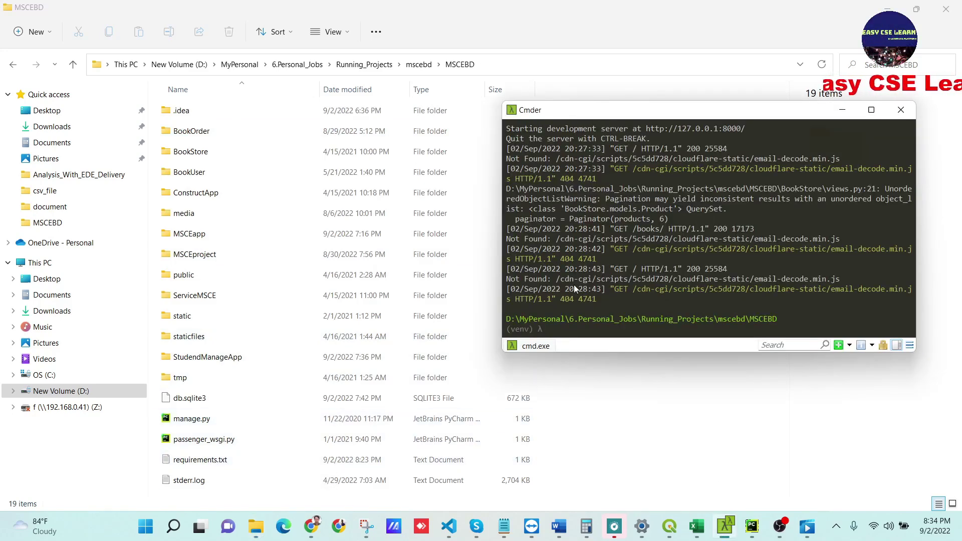
{"action": "type", "text": "pip freeze > requirements.txt"}
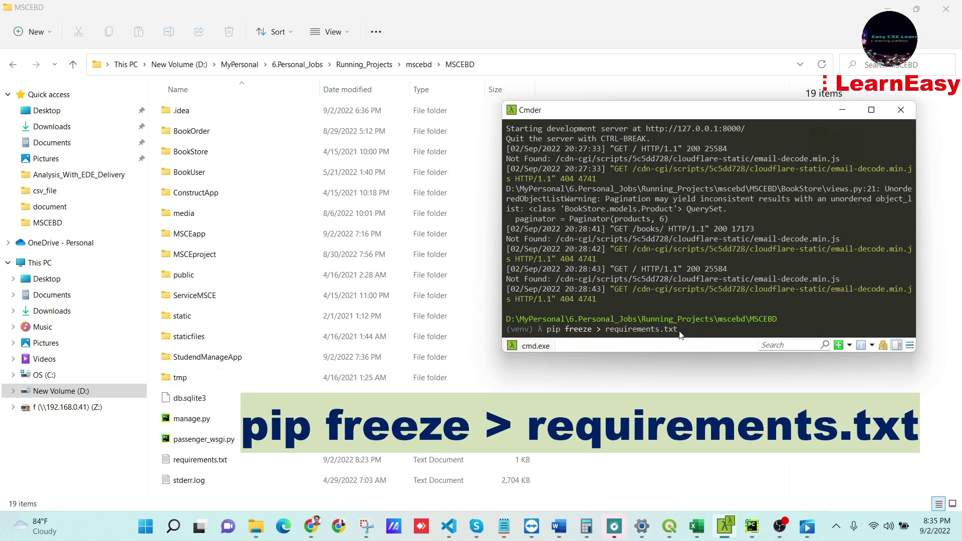
- Open requirements.txt from the MSCEBD folder, examine its package list and minimize Notepad
{"action": "double_click", "coordinate": [232, 461]}
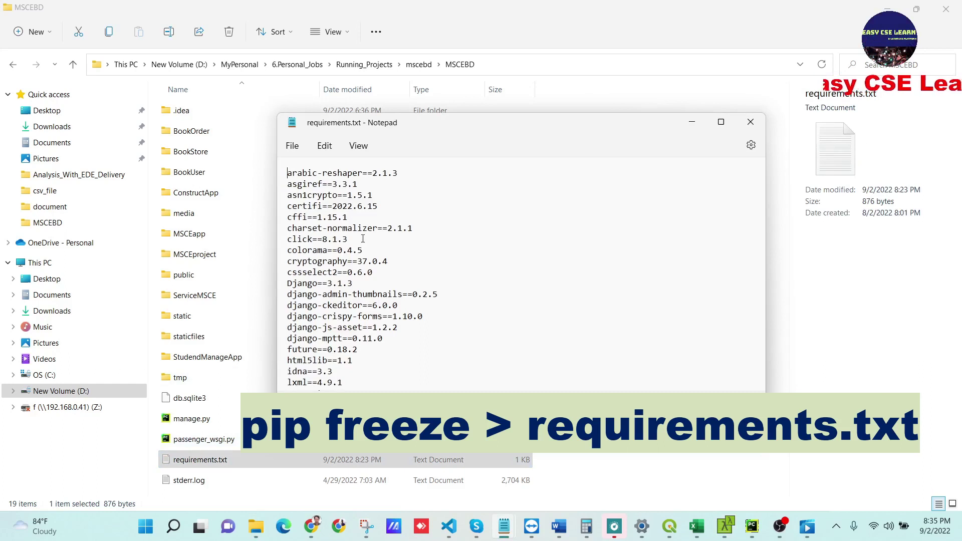
{"action": "left_click_drag", "start_coordinate": [403, 173], "coordinate": [283, 173]}
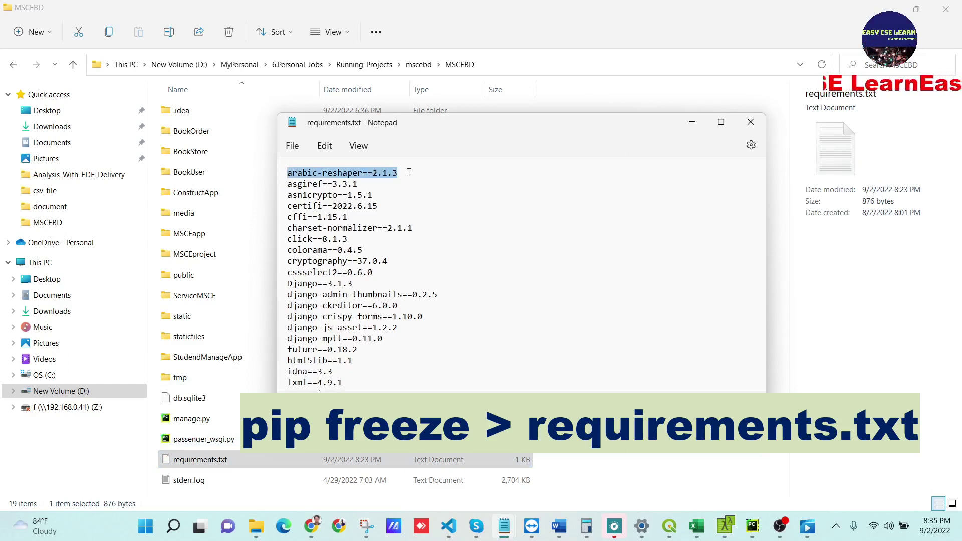
{"action": "left_click", "coordinate": [692, 123]}
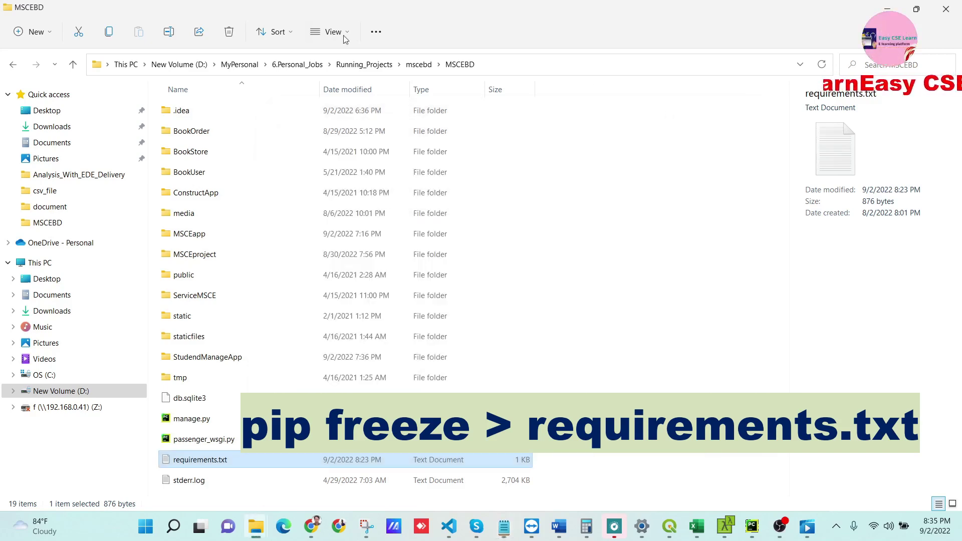
- Examine the contents of the project's staticfiles folder and return to the MSCEBD folder
{"action": "left_click", "coordinate": [419, 64]}
{"action": "double_click", "coordinate": [227, 131]}
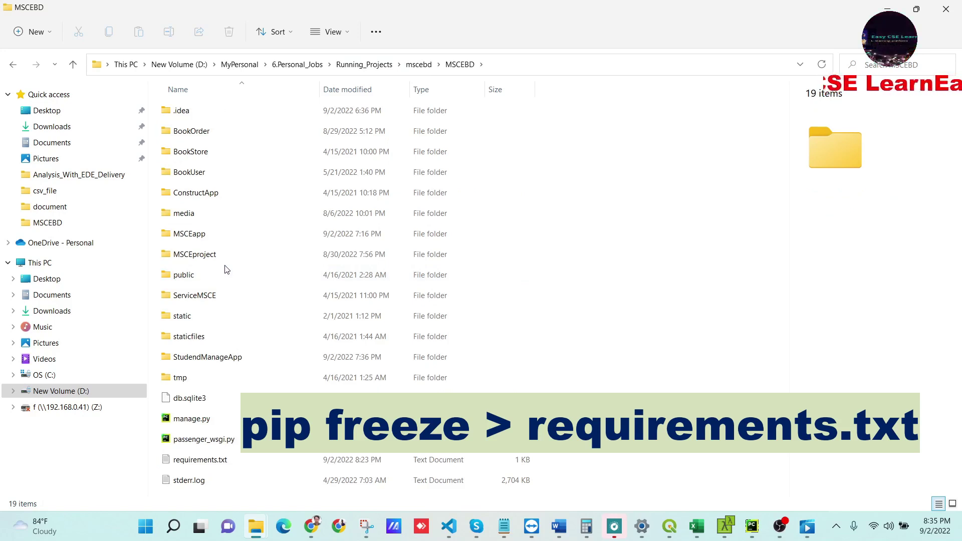
{"action": "double_click", "coordinate": [210, 336]}
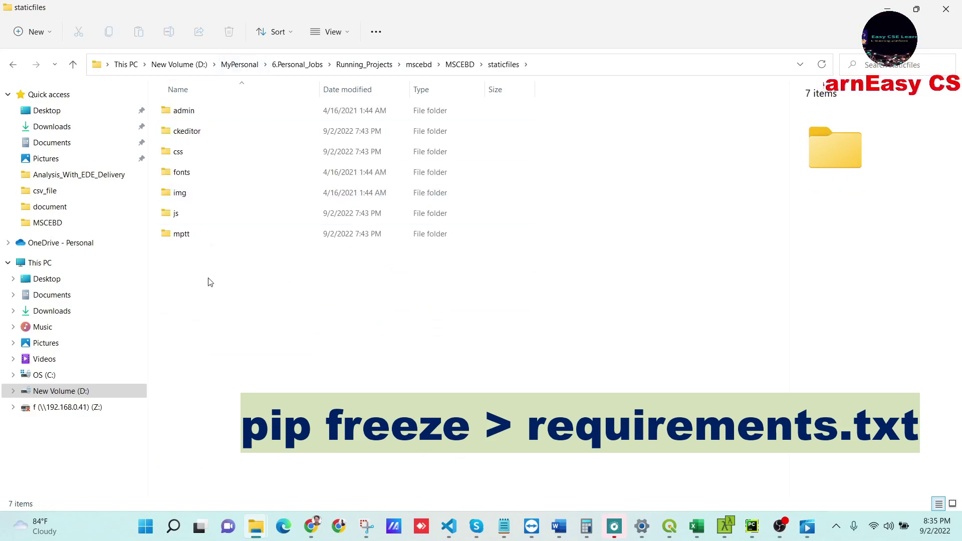
{"action": "left_click", "coordinate": [460, 64]}
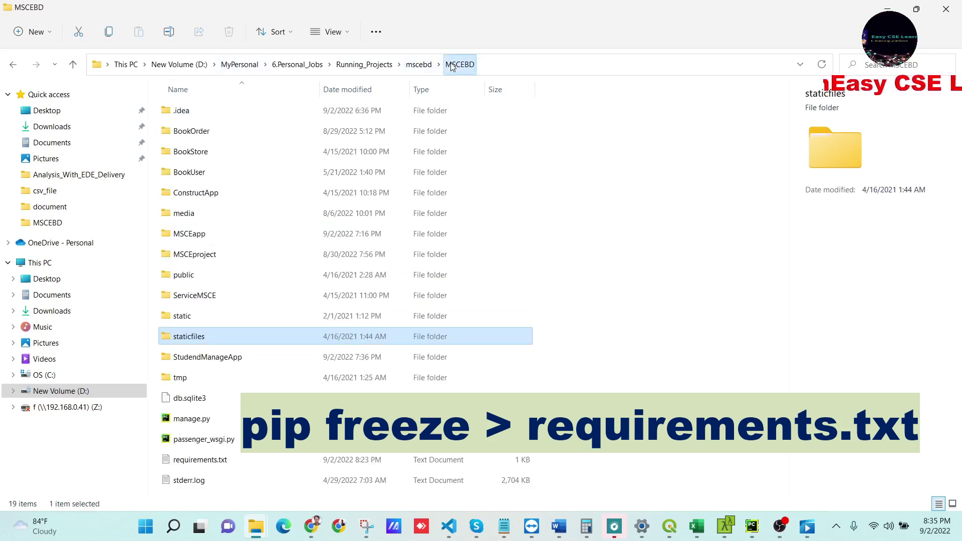
- Switch to Cmder and recall the command python manage.py collectstatic from the history at the MSCEBD project prompt
{"action": "left_click", "coordinate": [724, 526]}
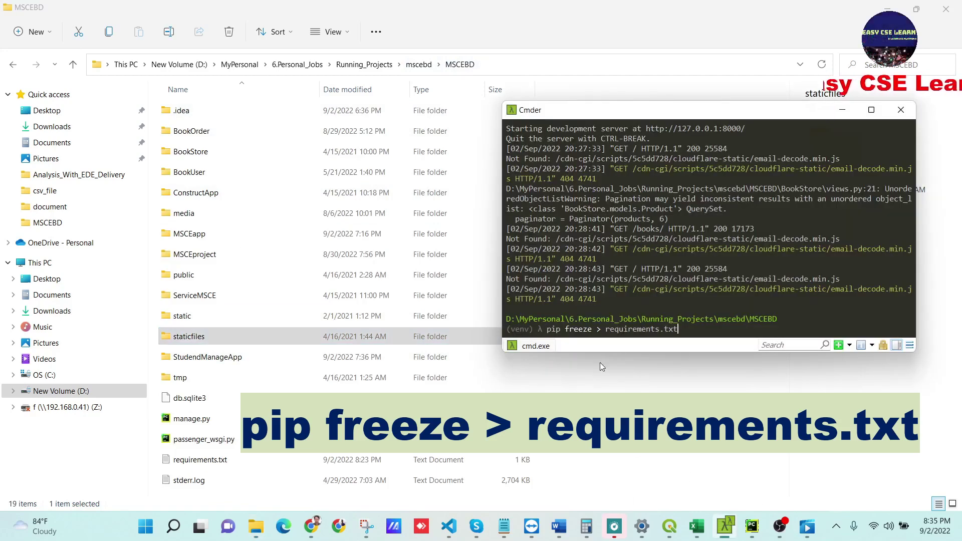
{"action": "key", "text": "Up"}
{"action": "key", "text": "Up"}
{"action": "key", "text": "Up"}
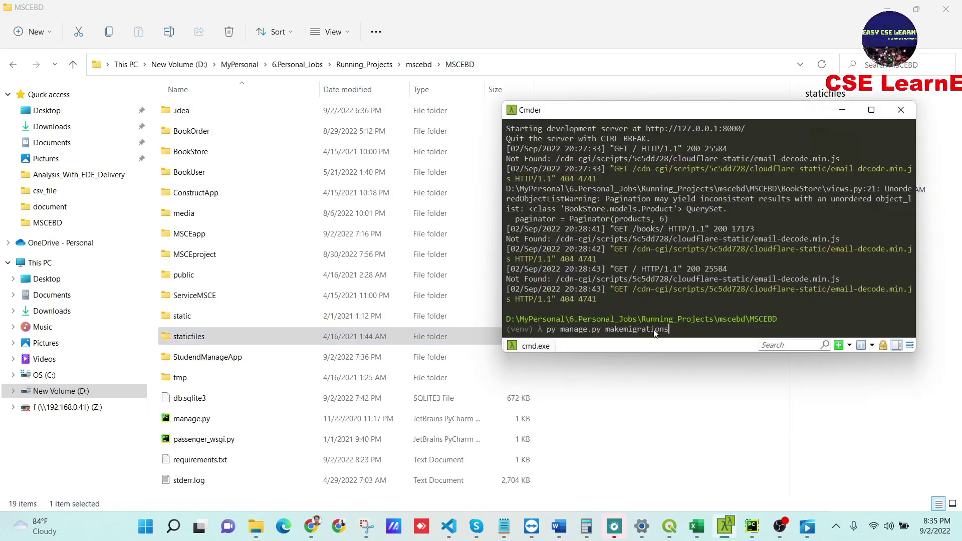
{"action": "key", "text": "Up"}
{"action": "key", "text": "Up"}
{"action": "key", "text": "Up"}
{"action": "key", "text": "Up"}
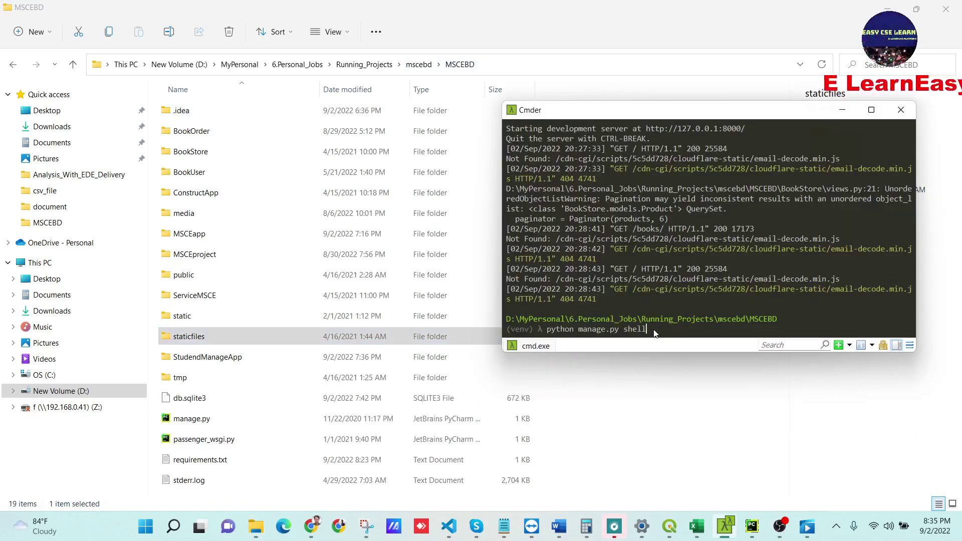
{"action": "key", "text": "Up"}
{"action": "key", "text": "Up"}
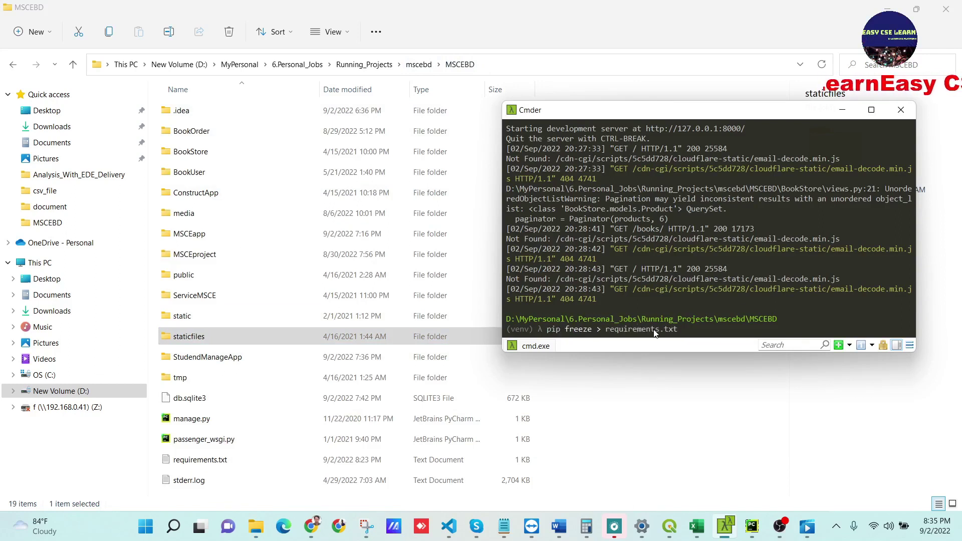
{"action": "key", "text": "Up"}
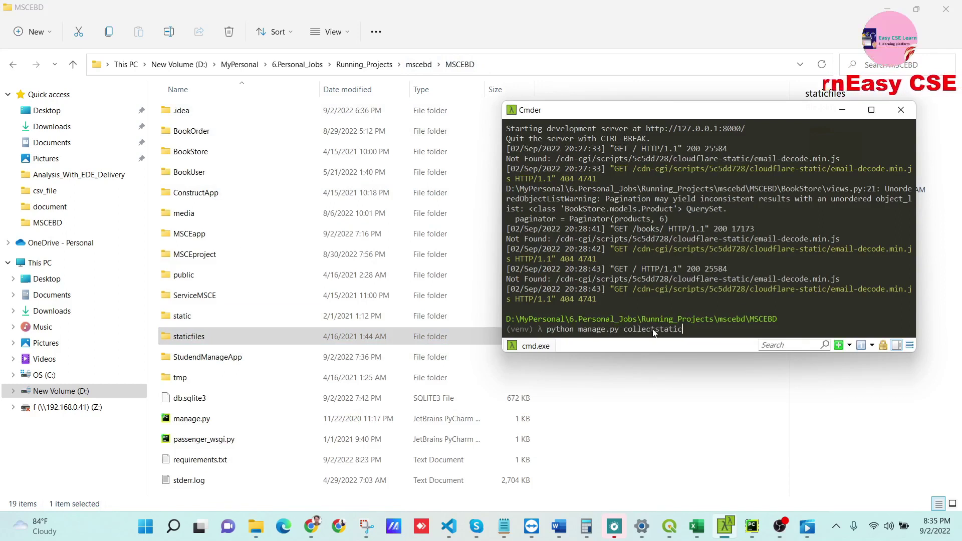
- Review the collectstatic command in Cmder and the staticfiles folder, and return to the MSCEBD folder
{"action": "left_click_drag", "start_coordinate": [547, 329], "coordinate": [657, 329]}
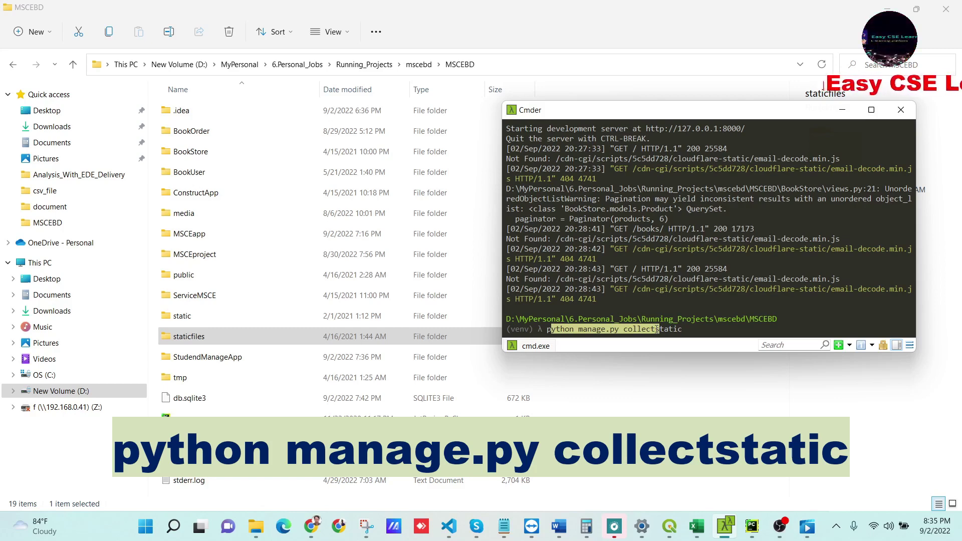
{"action": "left_click", "coordinate": [205, 337]}
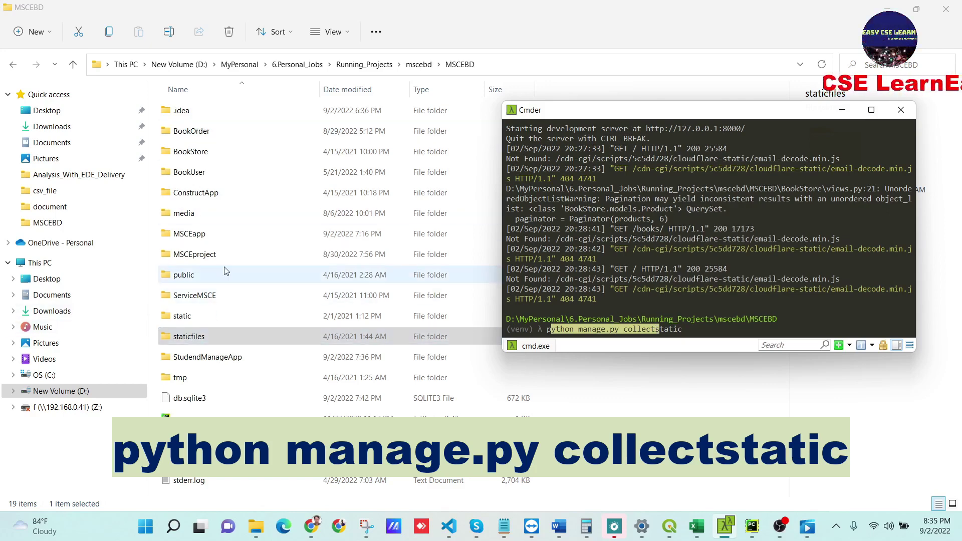
{"action": "left_click", "coordinate": [571, 329]}
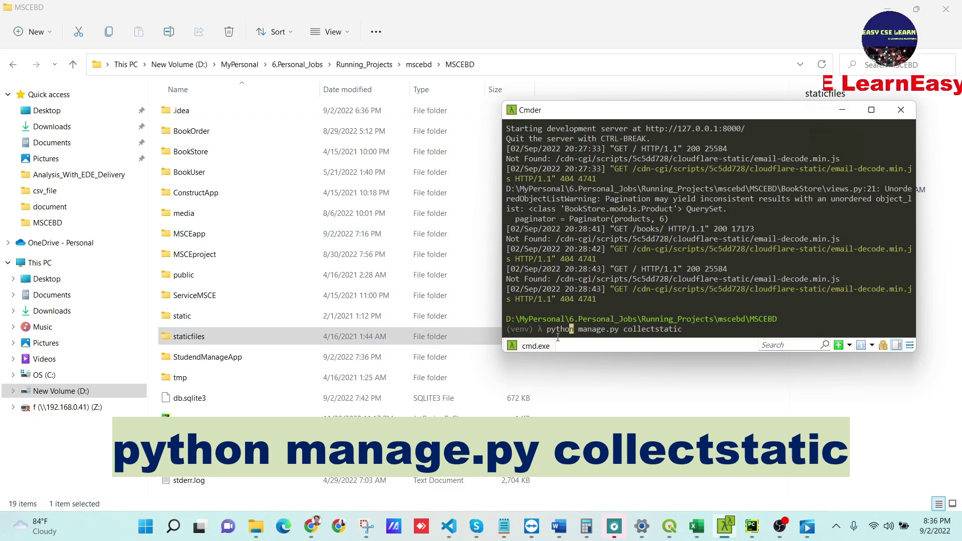
{"action": "left_click", "coordinate": [189, 334]}
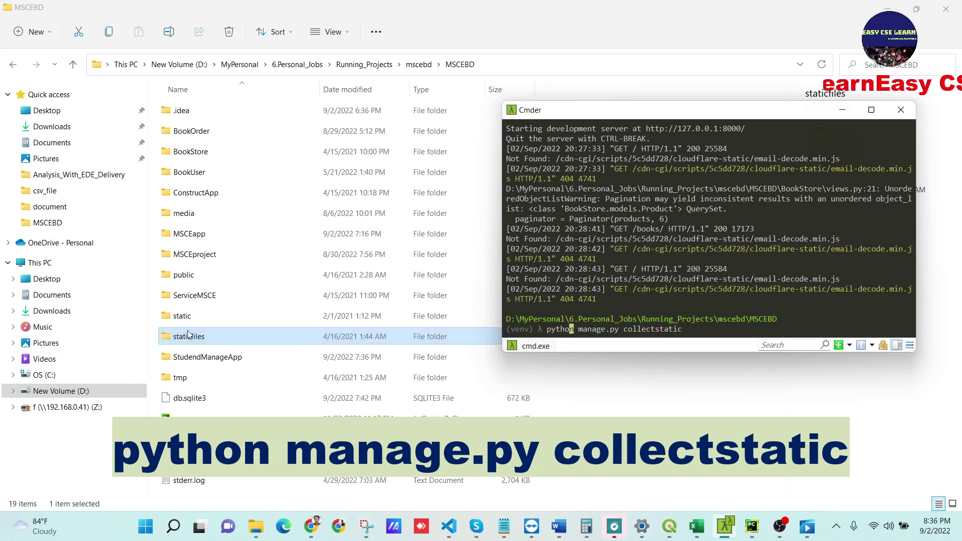
{"action": "double_click", "coordinate": [190, 344]}
{"action": "left_click", "coordinate": [459, 64]}
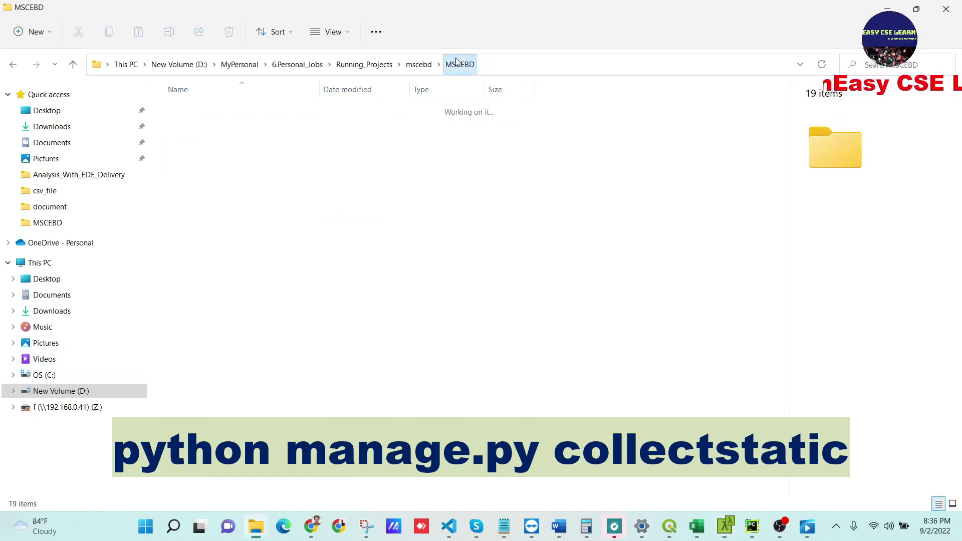
- Go up to the mscebd folder and examine the WinRAR options for MSCEBD and the existing MSCEBD.zip archive
{"action": "left_click", "coordinate": [418, 64]}
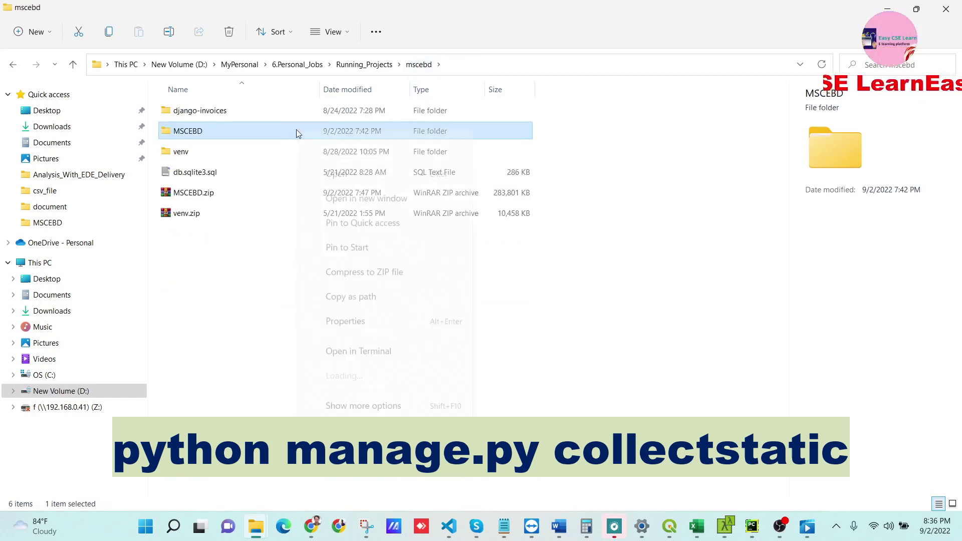
{"action": "right_click", "coordinate": [296, 130]}
{"action": "mouse_move", "coordinate": [354, 337]}
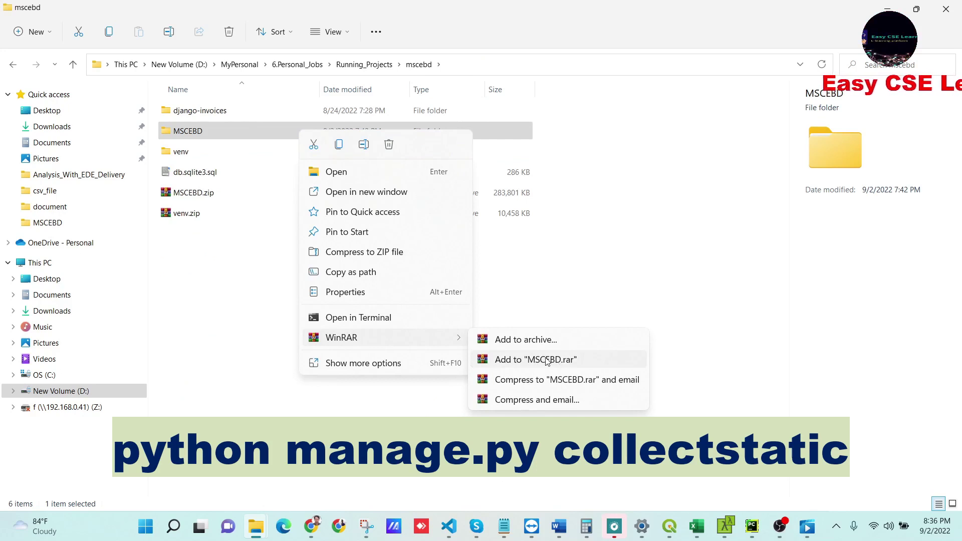
{"action": "left_click", "coordinate": [206, 195]}
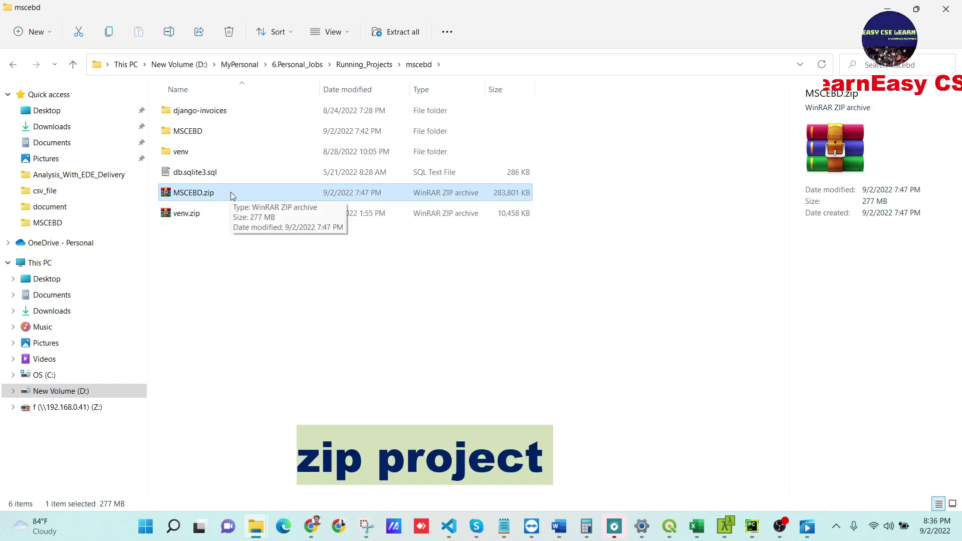
{"action": "left_click", "coordinate": [438, 274]}
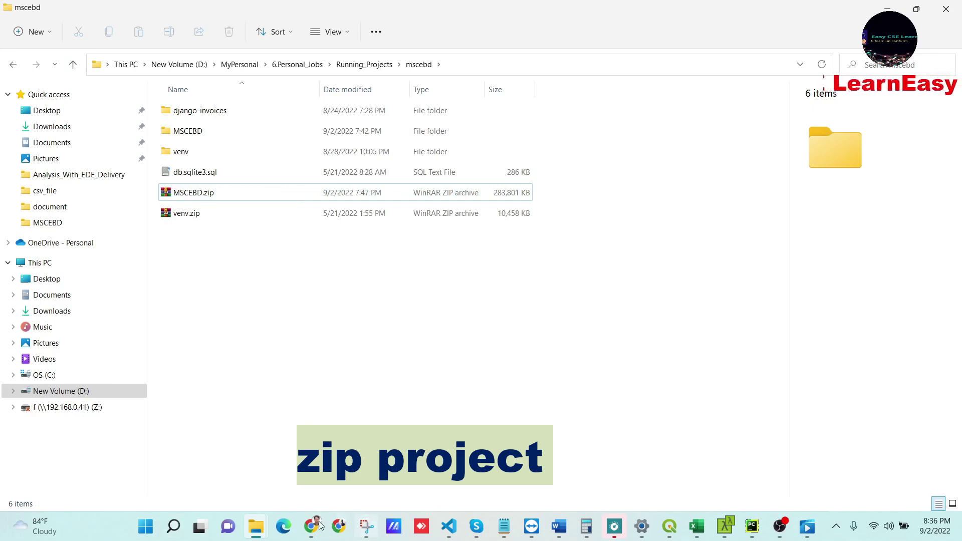
- Switch to the cPanel File Manager in Chrome and open the file upload page for the mscebd folder
{"action": "mouse_move", "coordinate": [311, 526]}
{"action": "left_click", "coordinate": [253, 460]}
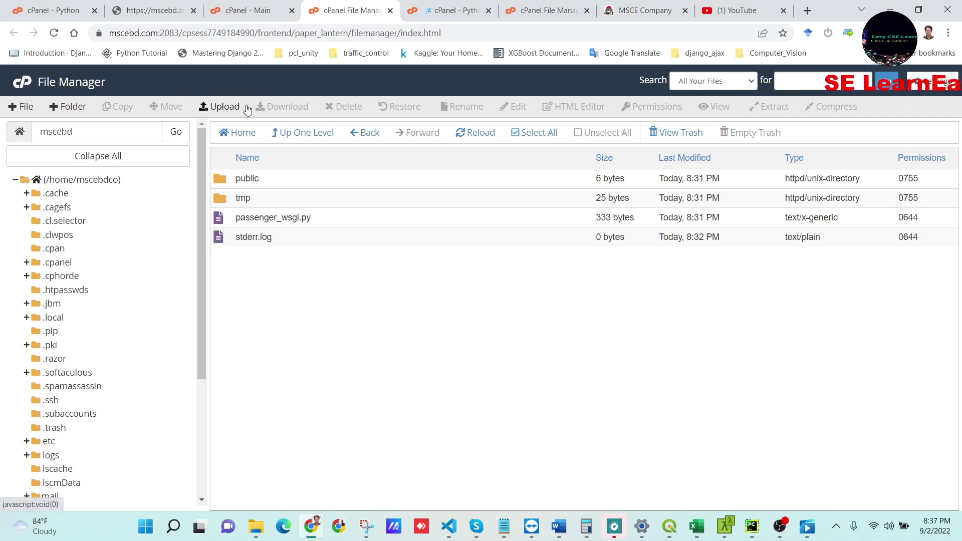
{"action": "left_click", "coordinate": [213, 105]}
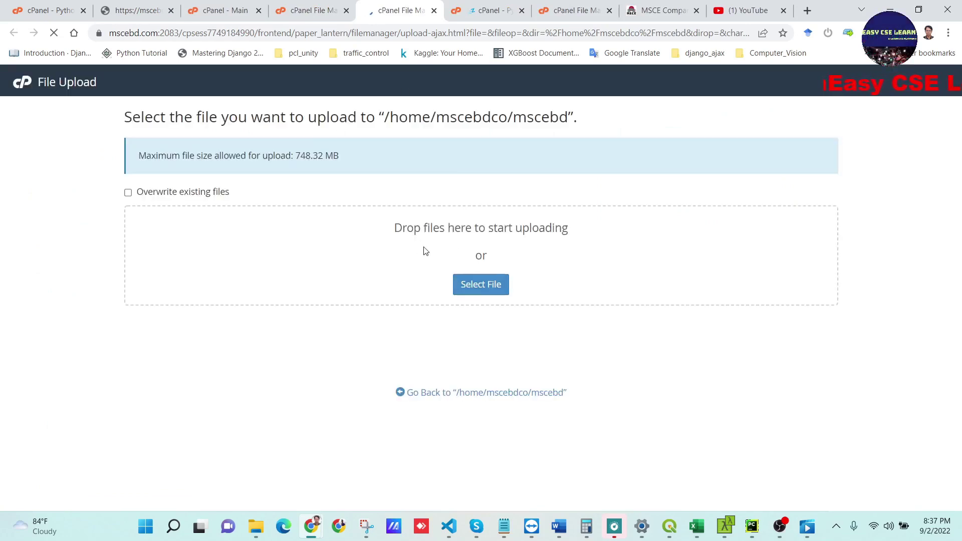
- Upload MSCEBD.zip from D:\MyPersonal\6.Personal_Jobs\Running_Projects\mscebd to /home/mscebdco/mscebd
{"action": "left_click", "coordinate": [481, 285]}
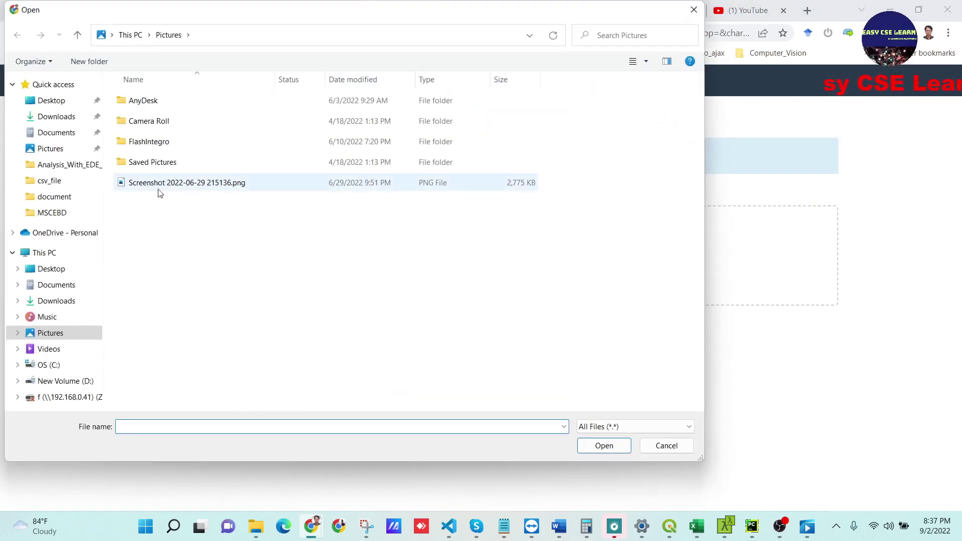
{"action": "left_click", "coordinate": [50, 253]}
{"action": "double_click", "coordinate": [376, 193]}
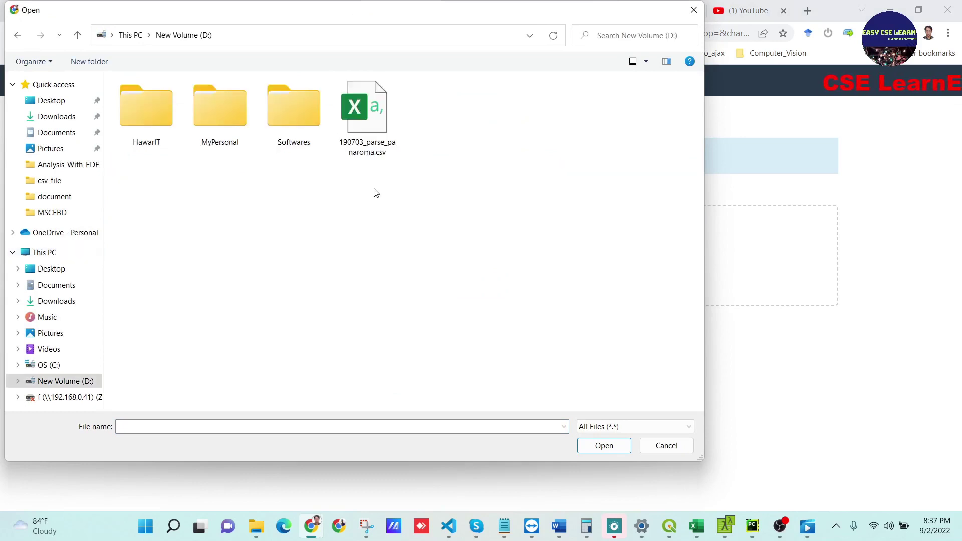
{"action": "double_click", "coordinate": [221, 116]}
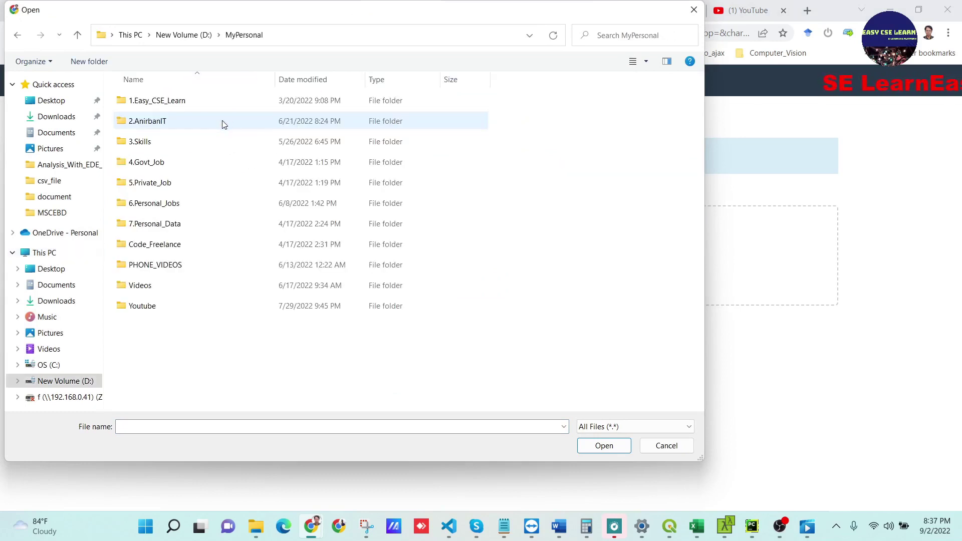
{"action": "double_click", "coordinate": [170, 188]}
{"action": "left_click", "coordinate": [236, 36]}
{"action": "left_click", "coordinate": [175, 207]}
{"action": "double_click", "coordinate": [175, 206]}
{"action": "double_click", "coordinate": [170, 160]}
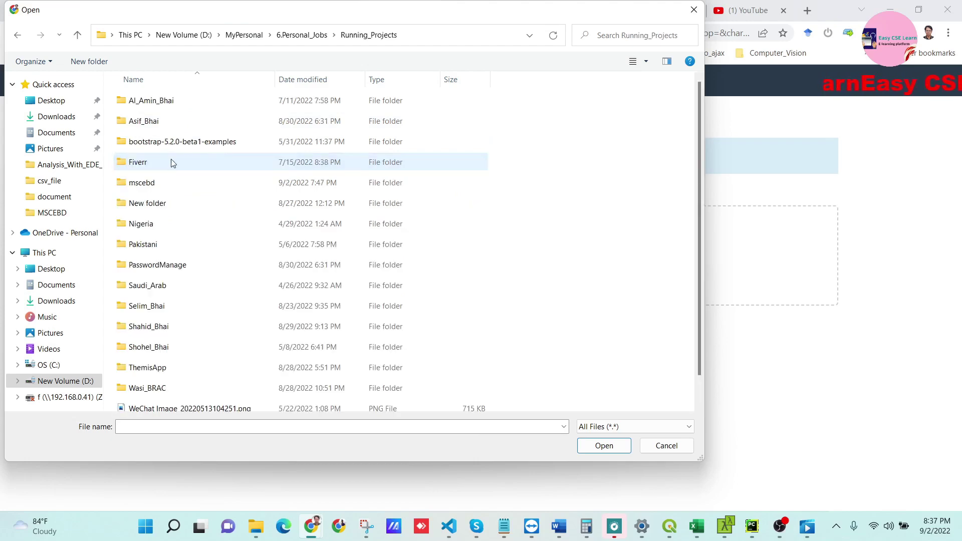
{"action": "double_click", "coordinate": [153, 183]}
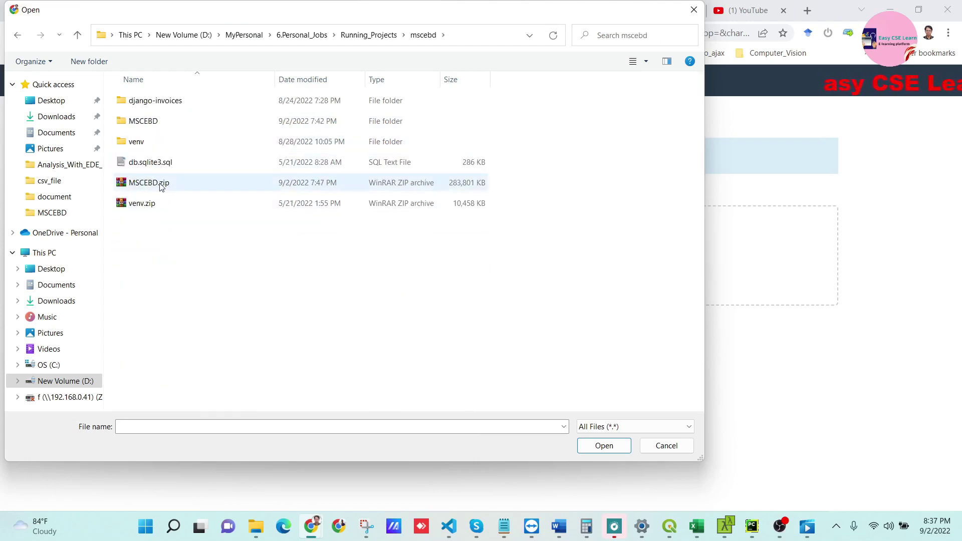
{"action": "left_click", "coordinate": [160, 183]}
{"action": "left_click", "coordinate": [604, 445]}
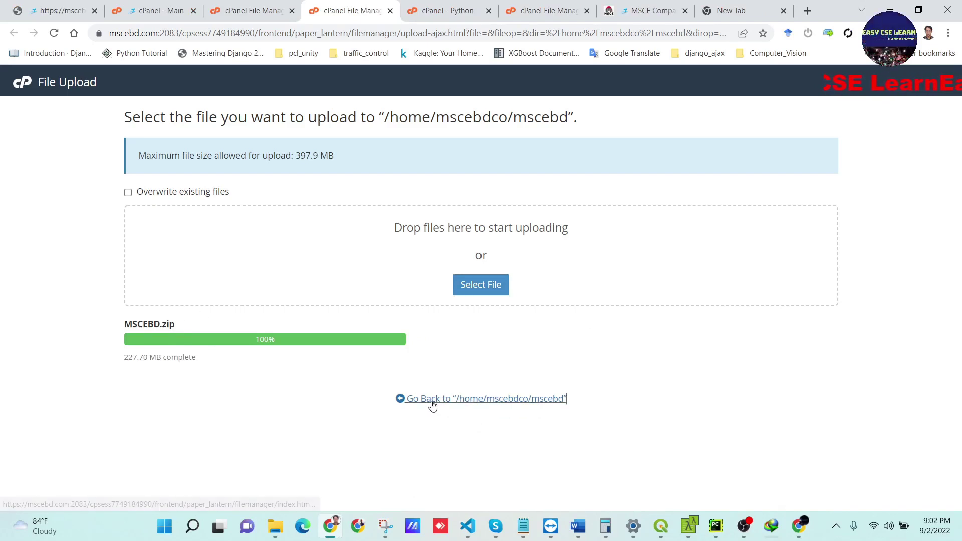
- Return to the mscebd folder, extract MSCEBD.zip into /mscebd and close the extraction results
{"action": "left_click", "coordinate": [491, 404]}
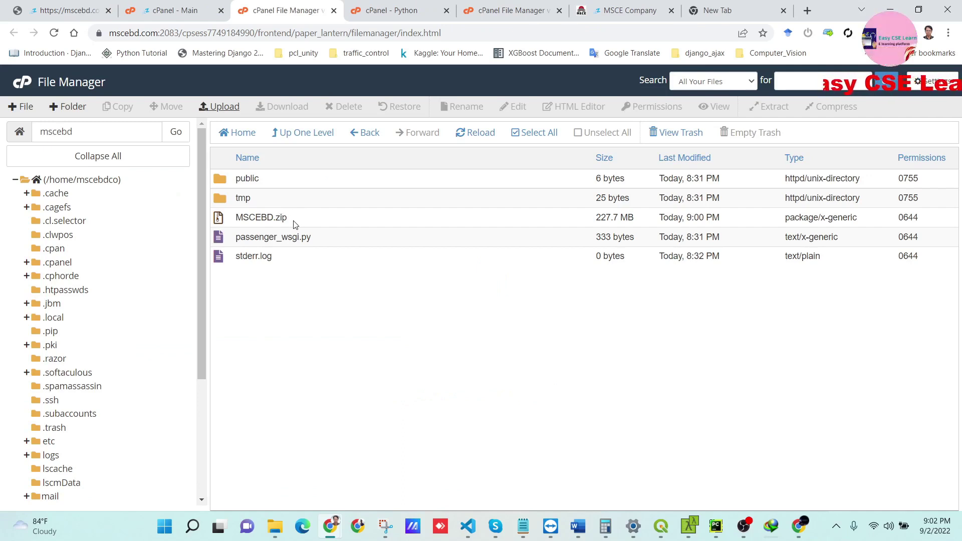
{"action": "left_click", "coordinate": [294, 222]}
{"action": "right_click", "coordinate": [294, 222]}
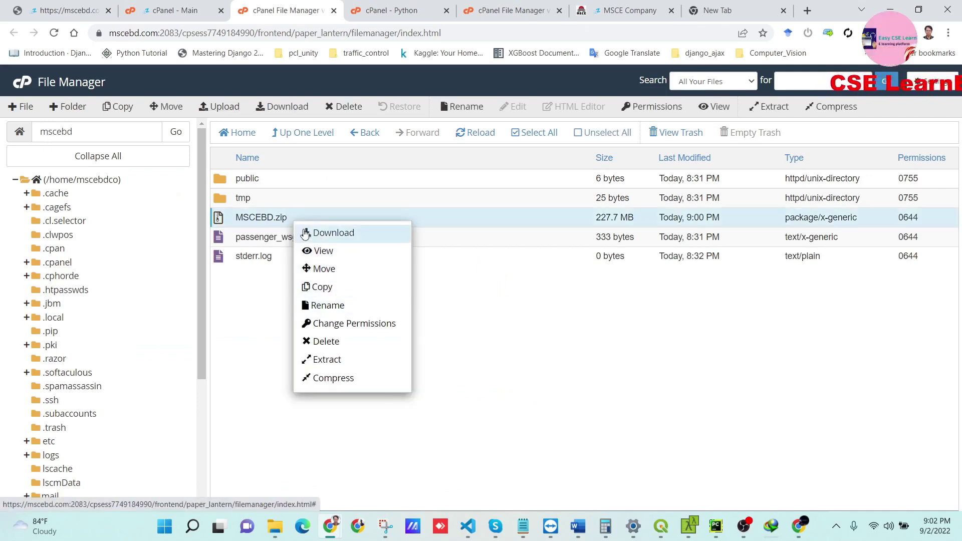
{"action": "left_click", "coordinate": [344, 367]}
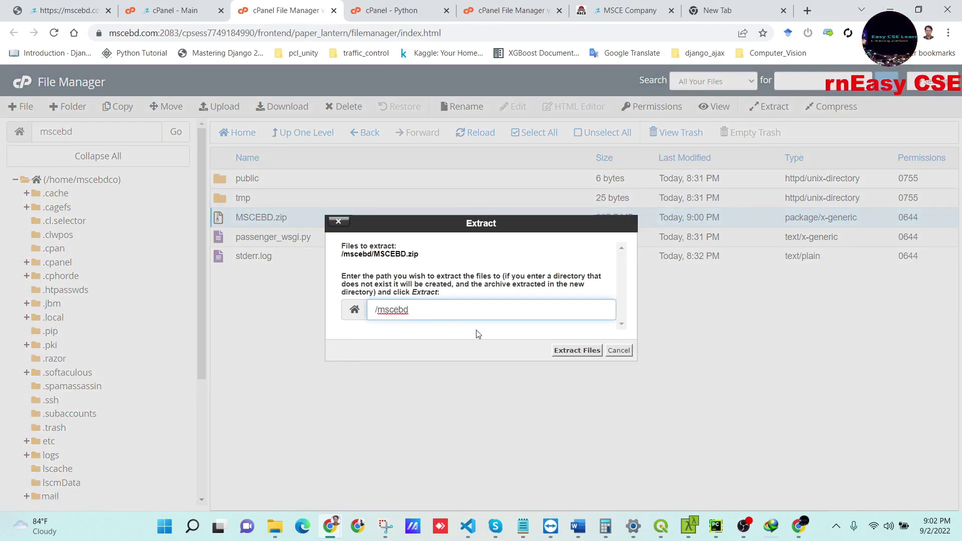
{"action": "left_click", "coordinate": [572, 349]}
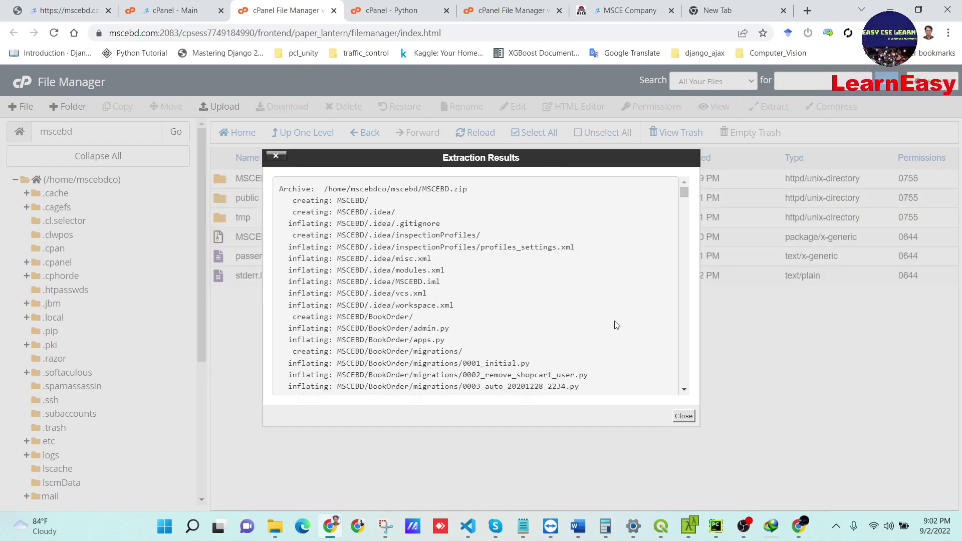
{"action": "left_click", "coordinate": [683, 415]}
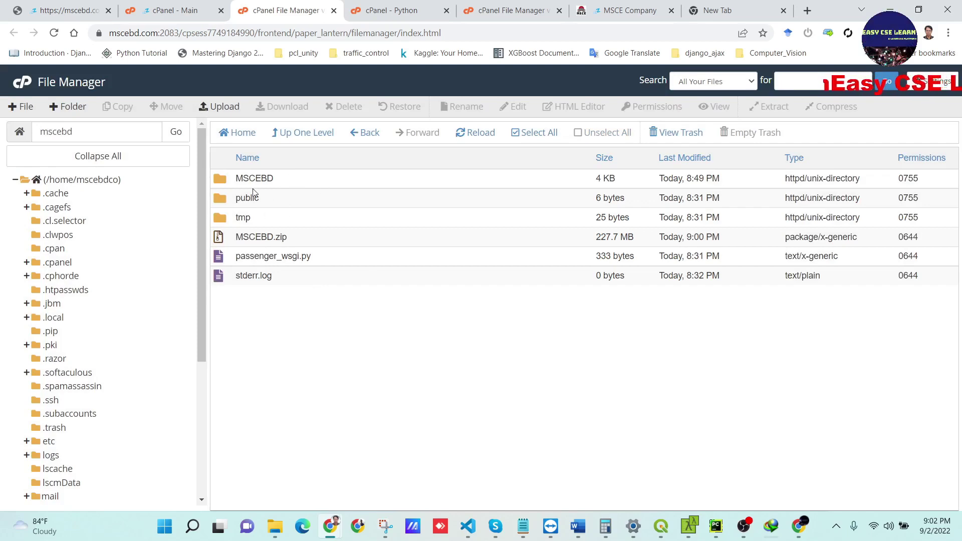
- Open the extracted MSCEBD folder, go back to its parent, and reopen it to examine the project files
{"action": "double_click", "coordinate": [298, 178]}
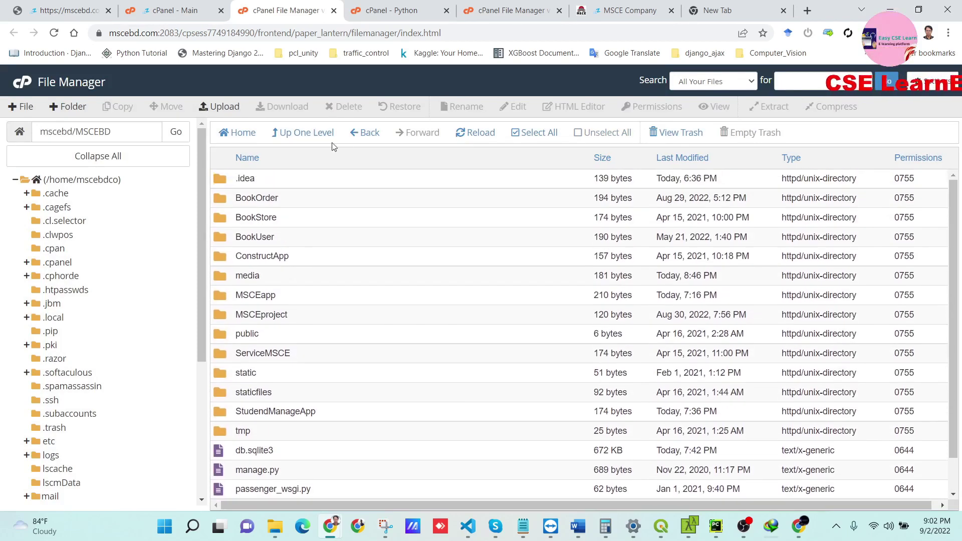
{"action": "left_click", "coordinate": [357, 132]}
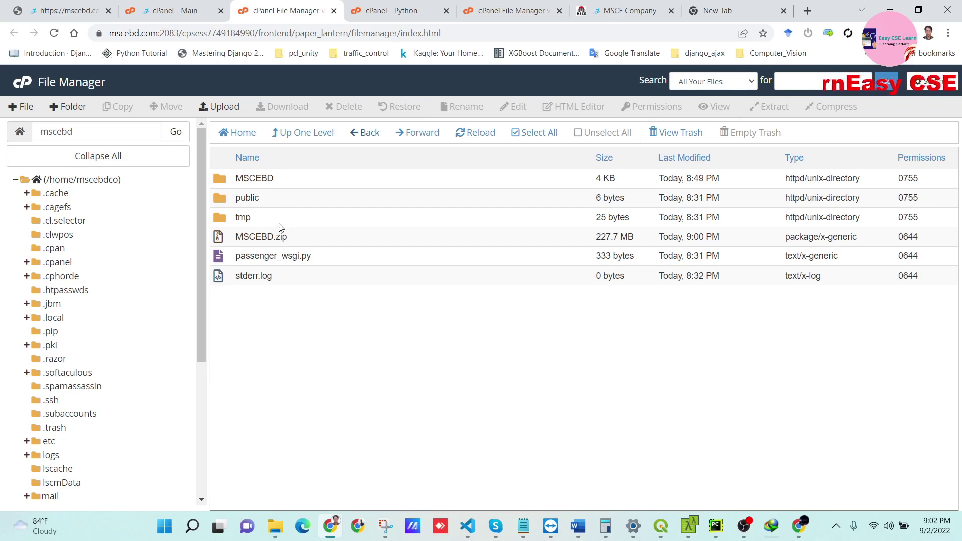
{"action": "double_click", "coordinate": [275, 178]}
{"action": "scroll", "coordinate": [343, 291], "scroll_direction": "down", "scroll_amount": 1}
{"action": "scroll", "coordinate": [344, 291], "scroll_direction": "up", "scroll_amount": 1}
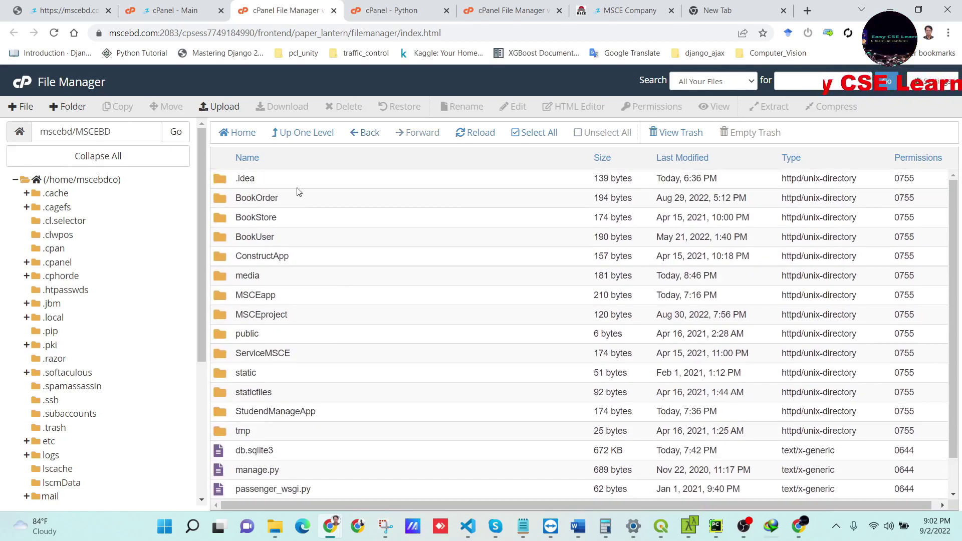
- Select every folder and file in mscebd/MSCEBD, from .idea through stderr.log
{"action": "left_click", "coordinate": [288, 178]}
{"action": "left_click", "coordinate": [290, 198], "text": "shift"}
{"action": "left_click", "coordinate": [291, 216], "text": "shift"}
{"action": "left_click", "coordinate": [293, 238], "text": "shift"}
{"action": "left_click", "coordinate": [286, 257], "text": "shift"}
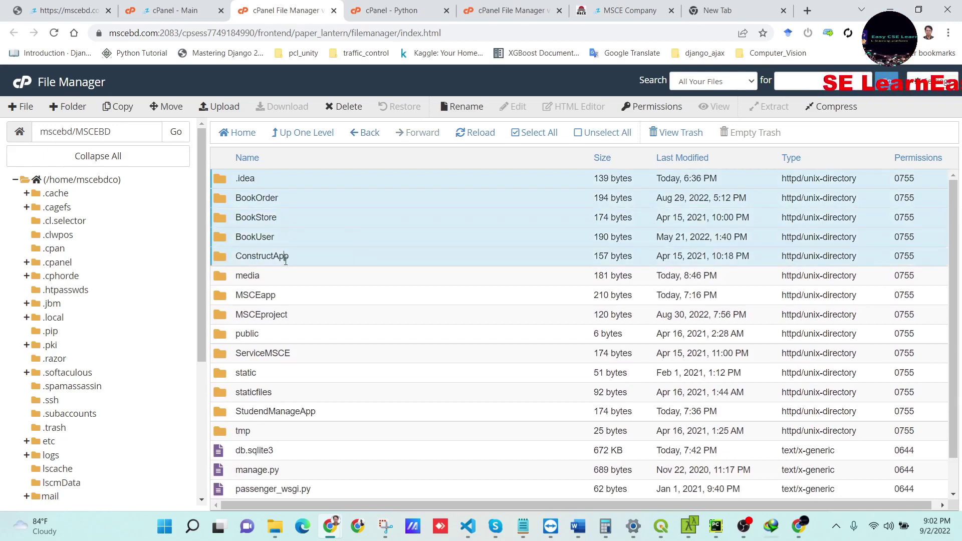
{"action": "left_click", "coordinate": [282, 277], "text": "shift"}
{"action": "left_click", "coordinate": [286, 298], "text": "shift"}
{"action": "left_click", "coordinate": [315, 319], "text": "shift"}
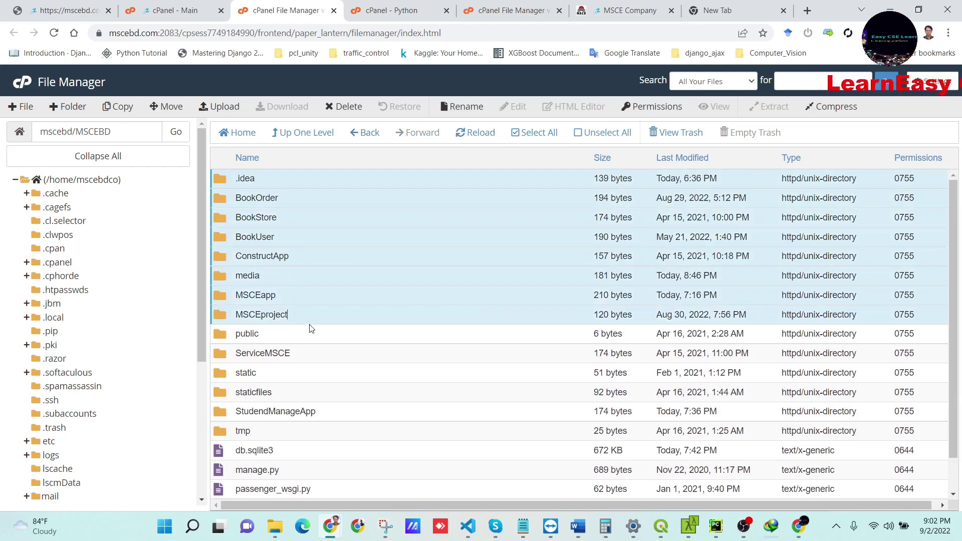
{"action": "left_click", "coordinate": [297, 335], "text": "shift"}
{"action": "left_click", "coordinate": [299, 354], "text": "shift"}
{"action": "left_click", "coordinate": [303, 373], "text": "shift"}
{"action": "left_click", "coordinate": [293, 391], "text": "shift"}
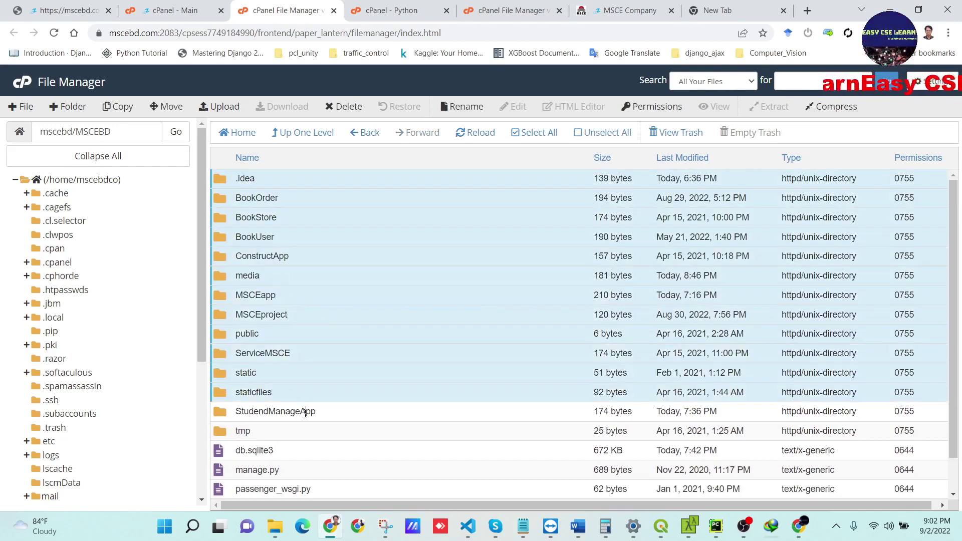
{"action": "left_click", "coordinate": [303, 410], "text": "shift"}
{"action": "scroll", "coordinate": [311, 414], "scroll_direction": "down", "scroll_amount": 1}
{"action": "left_click", "coordinate": [264, 397], "text": "shift"}
{"action": "left_click", "coordinate": [277, 418], "text": "shift"}
{"action": "left_click", "coordinate": [297, 440], "text": "shift"}
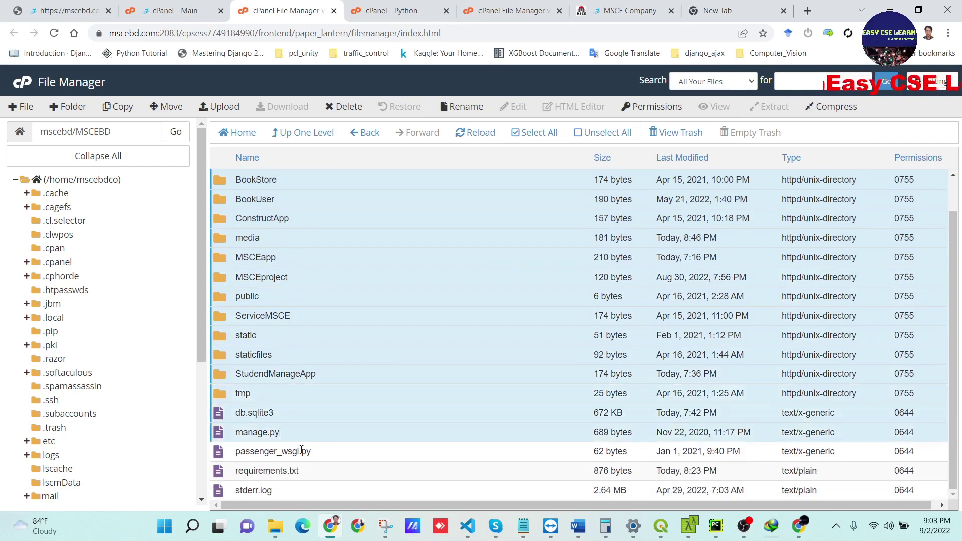
{"action": "left_click", "coordinate": [302, 453], "text": "shift"}
{"action": "left_click", "coordinate": [322, 473], "text": "shift"}
{"action": "left_click", "coordinate": [295, 490], "text": "shift"}
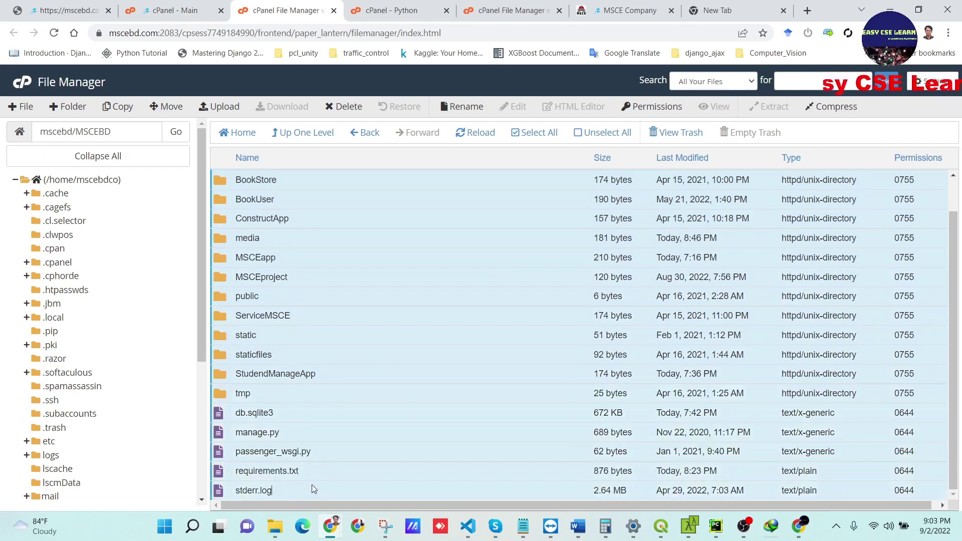
- Open passenger_wsgi.py from mscebd/MSCEBD in the cPanel editor and return to the File Manager's folder listing
{"action": "left_click", "coordinate": [305, 452]}
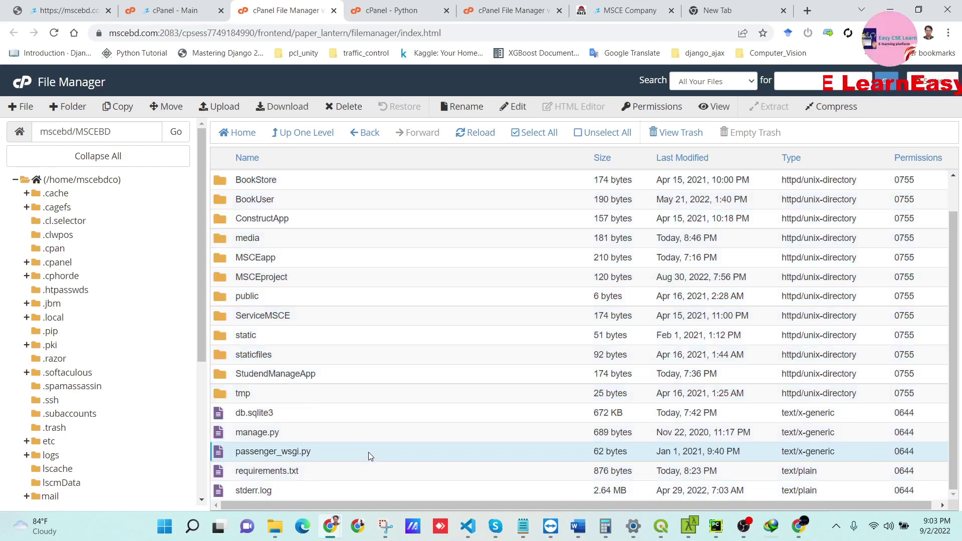
{"action": "right_click", "coordinate": [369, 452]}
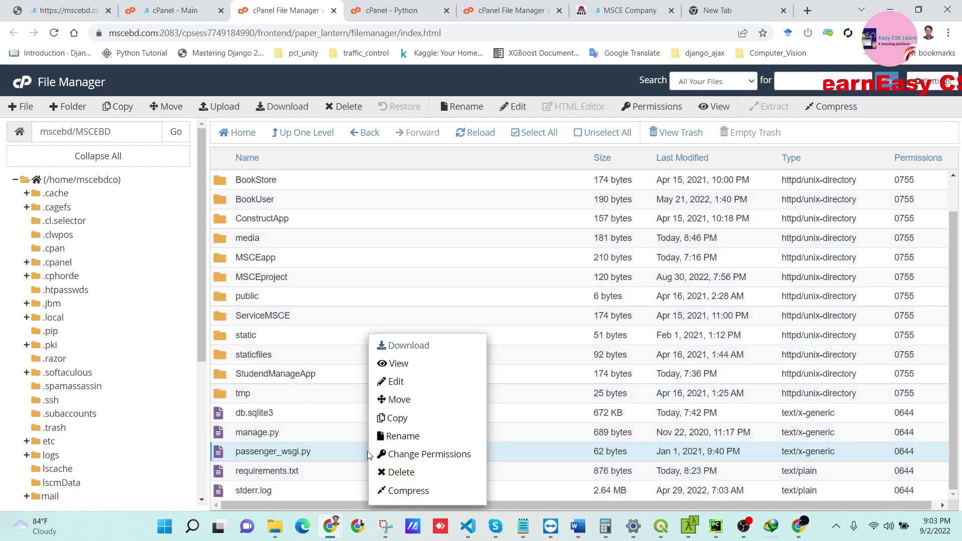
{"action": "left_click", "coordinate": [398, 382]}
{"action": "left_click", "coordinate": [593, 384]}
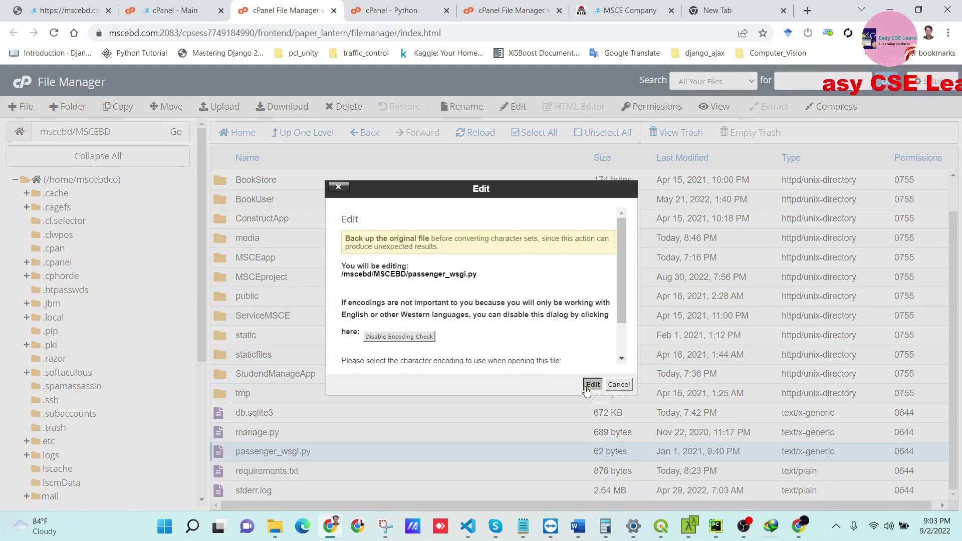
{"action": "left_click", "coordinate": [253, 10]}
{"action": "left_click", "coordinate": [337, 10]}
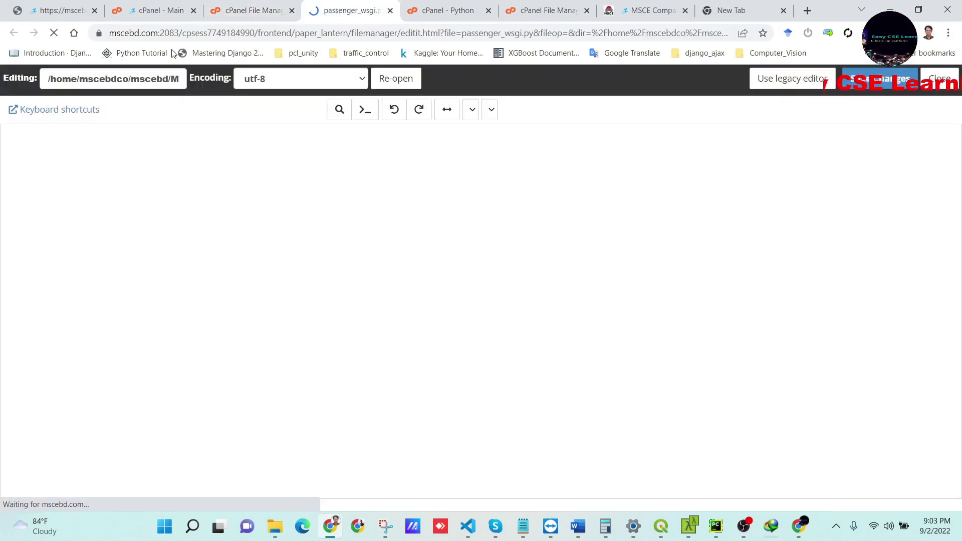
{"action": "left_click", "coordinate": [238, 11]}
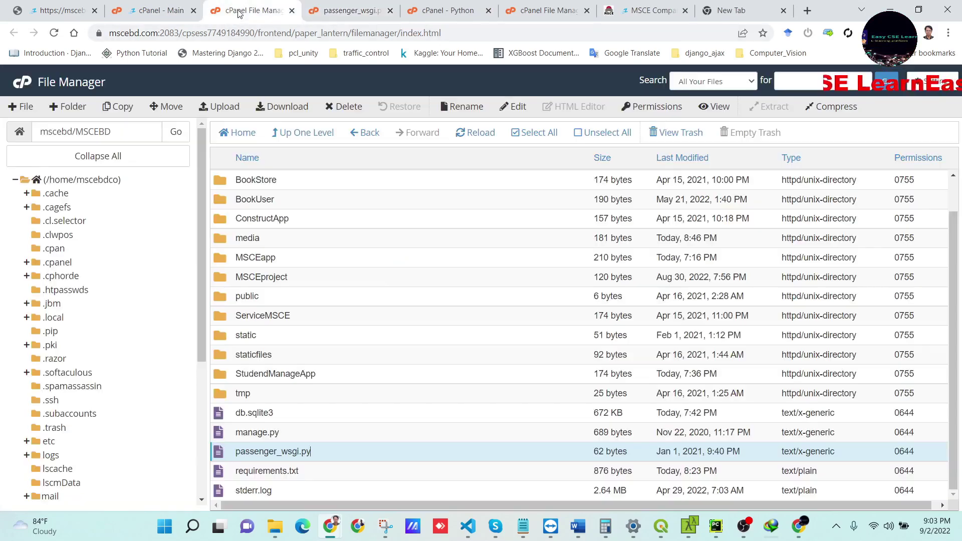
- Move passenger_wsgi.py in the mscebd/MSCEBD folder to the trash
{"action": "right_click", "coordinate": [336, 454]}
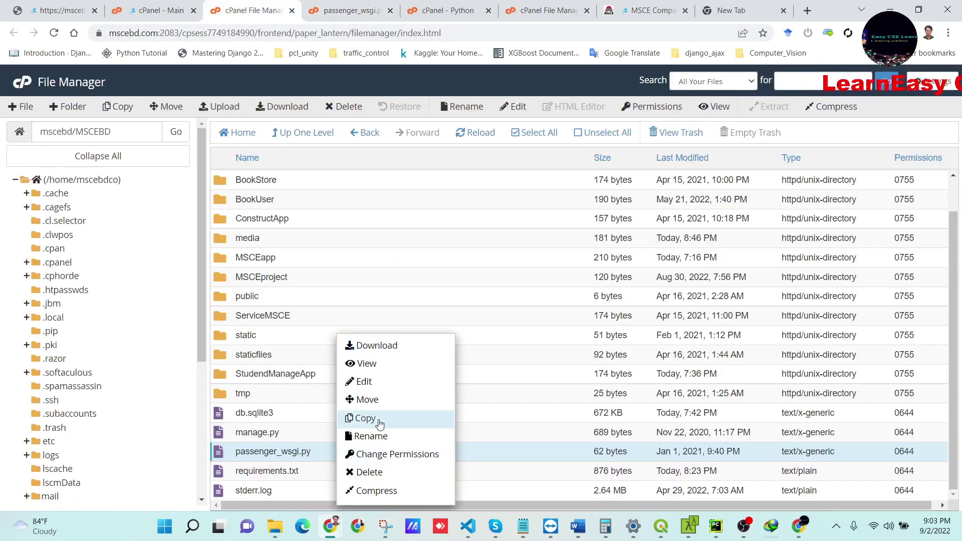
{"action": "left_click", "coordinate": [384, 472]}
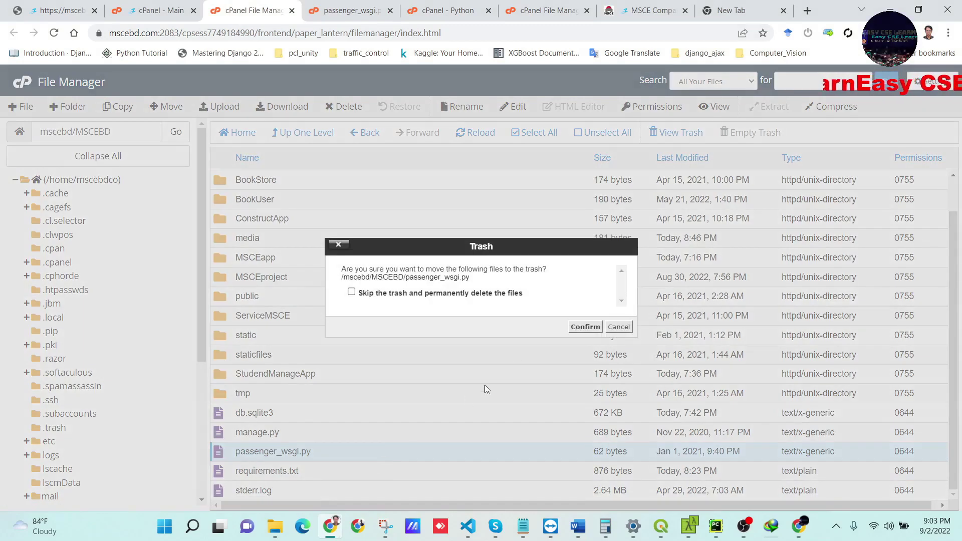
{"action": "left_click", "coordinate": [585, 327]}
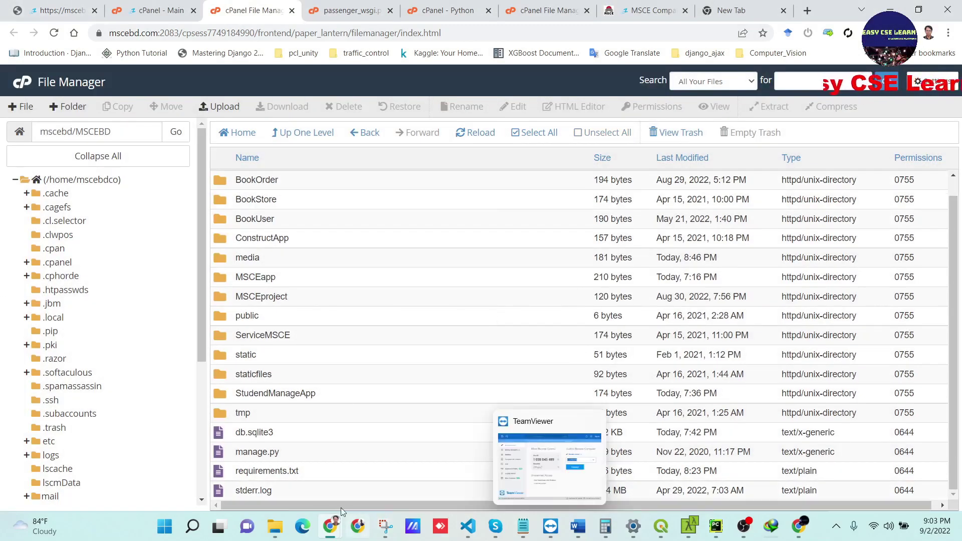
- Go back to the mscebd folder, reopen MSCEBD, and delete its stderr.log with the skip-trash option
{"action": "left_click", "coordinate": [299, 491]}
{"action": "left_click", "coordinate": [377, 132]}
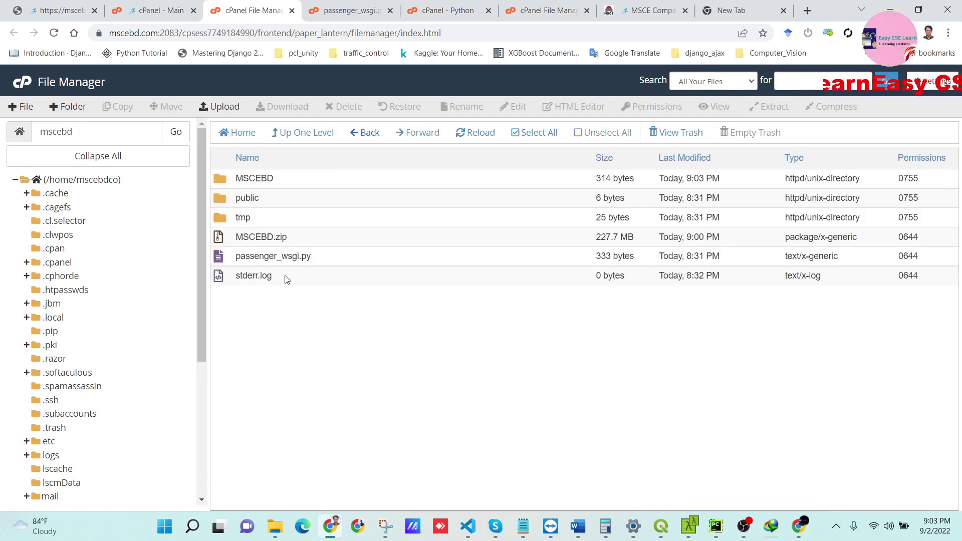
{"action": "double_click", "coordinate": [292, 185]}
{"action": "scroll", "coordinate": [289, 440], "scroll_direction": "down", "scroll_amount": 1}
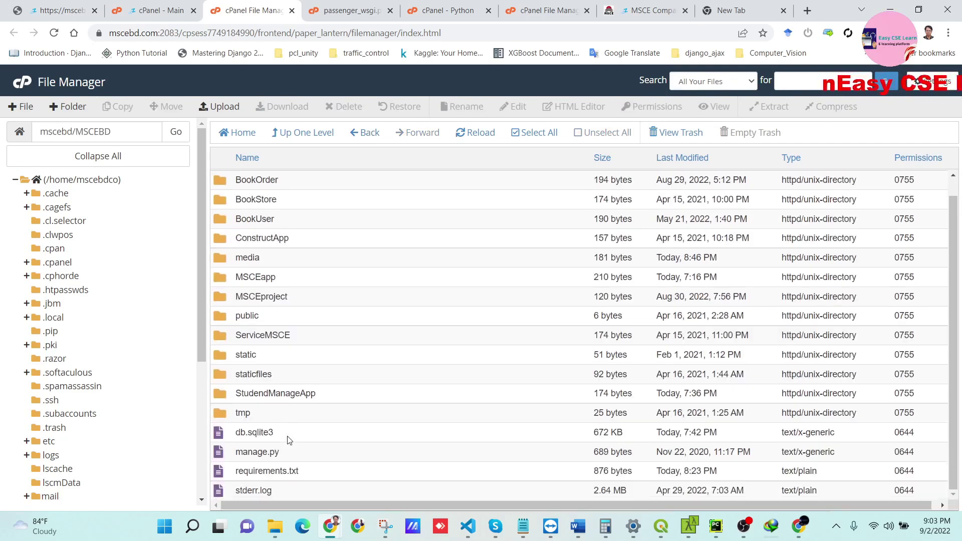
{"action": "left_click", "coordinate": [308, 490]}
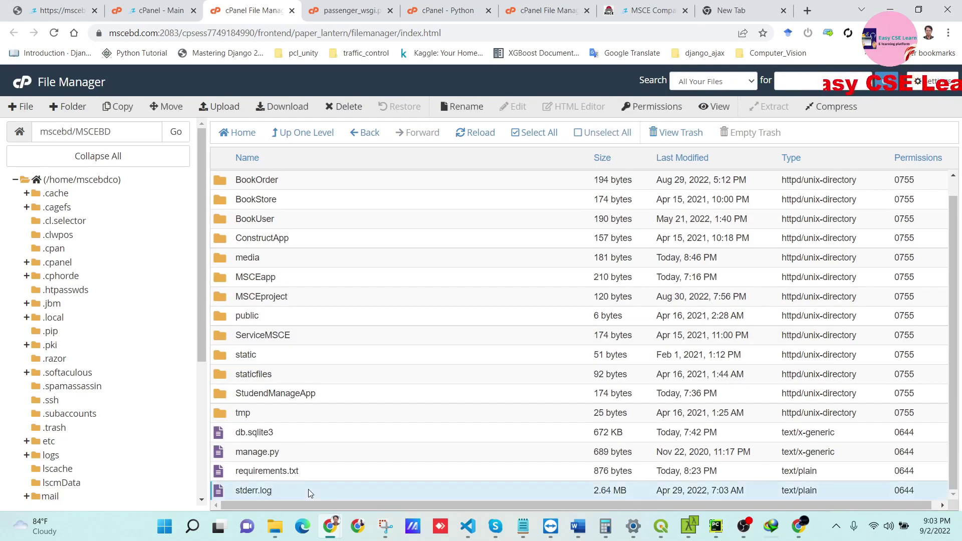
{"action": "right_click", "coordinate": [308, 490]}
{"action": "left_click", "coordinate": [344, 471]}
{"action": "left_click", "coordinate": [501, 293]}
{"action": "left_click", "coordinate": [584, 326]}
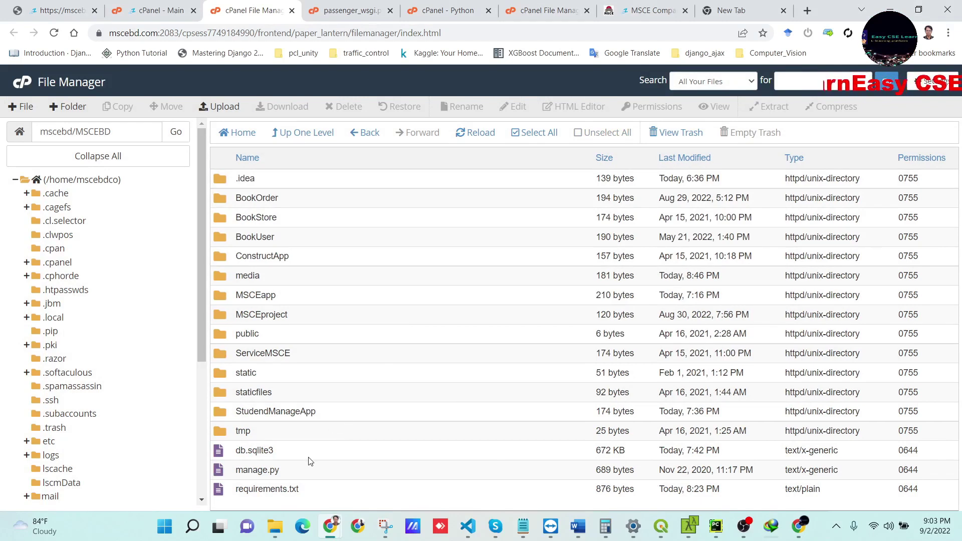
- Move every item in mscebd/MSCEBD except .idea, from BookOrder through requirements.txt, to /mscebd/
{"action": "left_click_drag", "start_coordinate": [286, 196], "coordinate": [288, 391]}
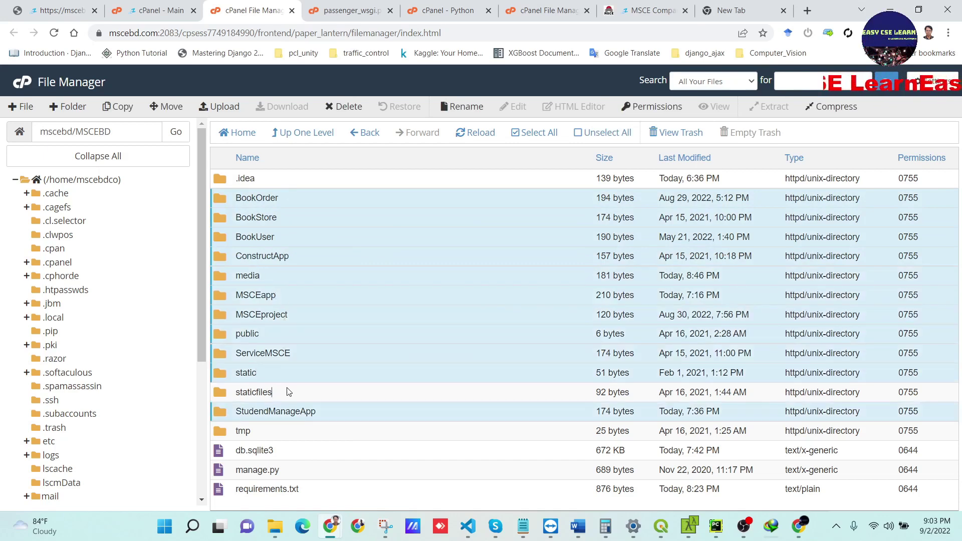
{"action": "left_click", "coordinate": [278, 442], "text": "ctrl"}
{"action": "left_click", "coordinate": [275, 435], "text": "ctrl"}
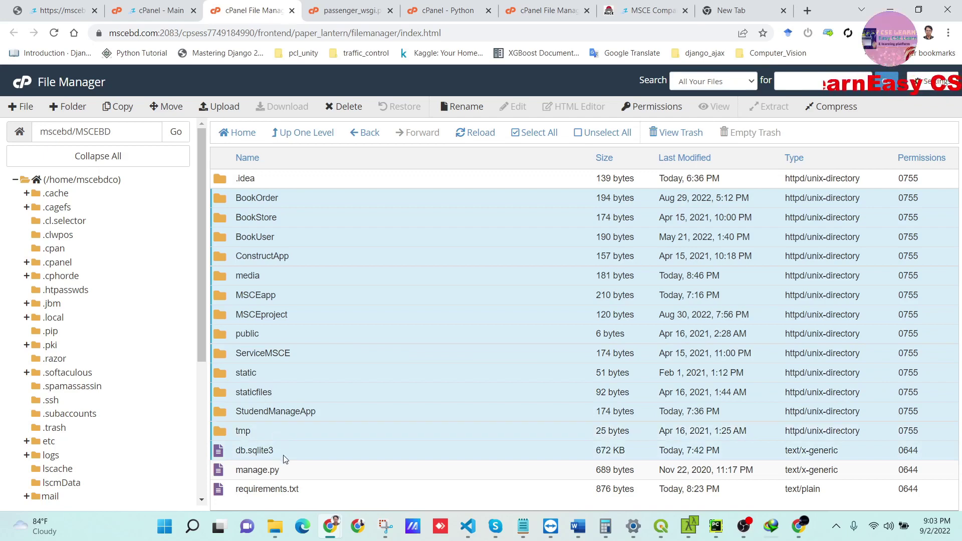
{"action": "left_click", "coordinate": [315, 474], "text": "ctrl"}
{"action": "left_click", "coordinate": [314, 497], "text": "ctrl"}
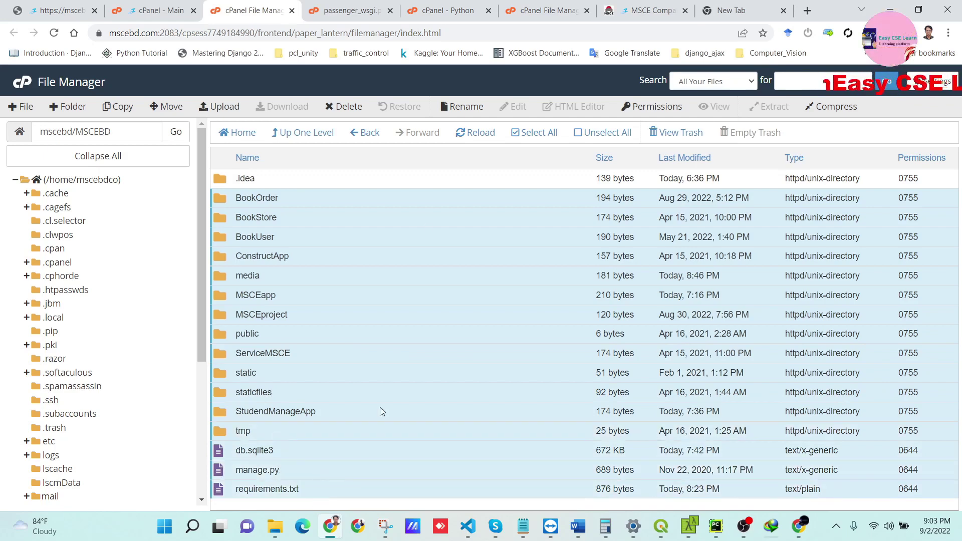
{"action": "right_click", "coordinate": [355, 260]}
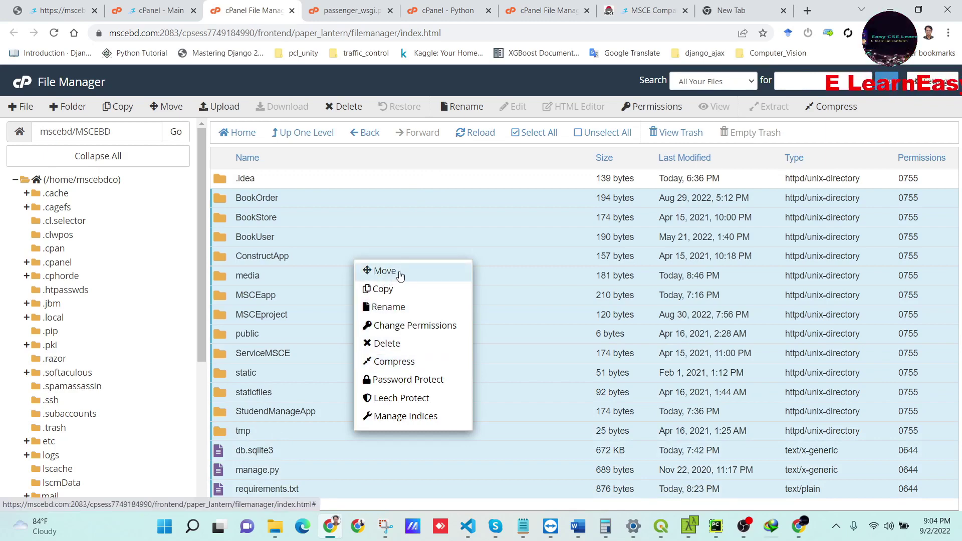
{"action": "left_click", "coordinate": [382, 271]}
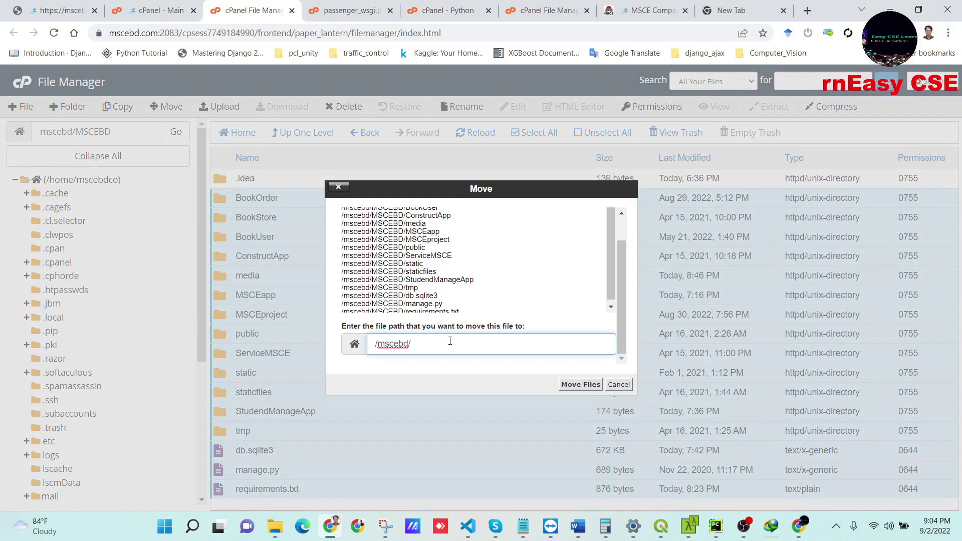
{"action": "left_click", "coordinate": [580, 385]}
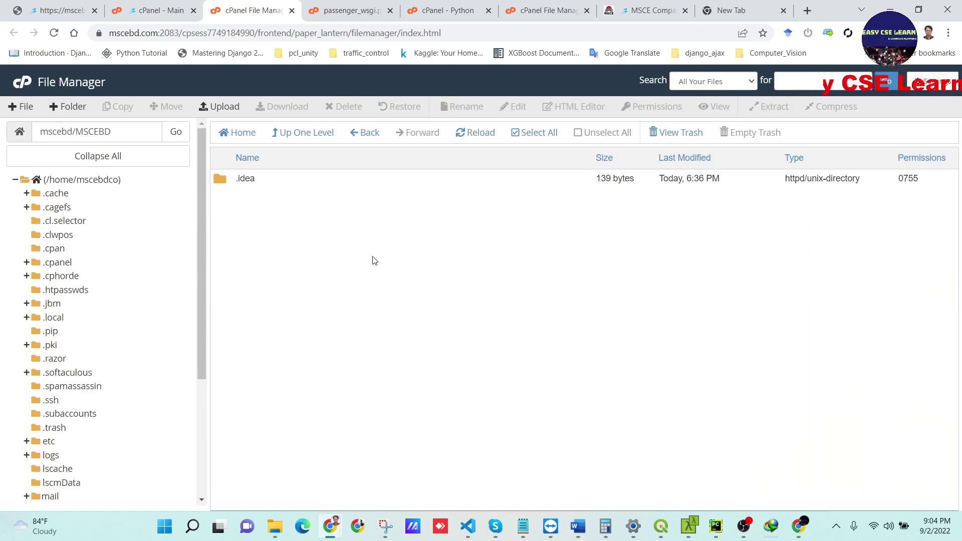
- Open the mscebd folder in the home directory and examine the project files moved into it
{"action": "scroll", "coordinate": [107, 391], "scroll_direction": "down", "scroll_amount": 2}
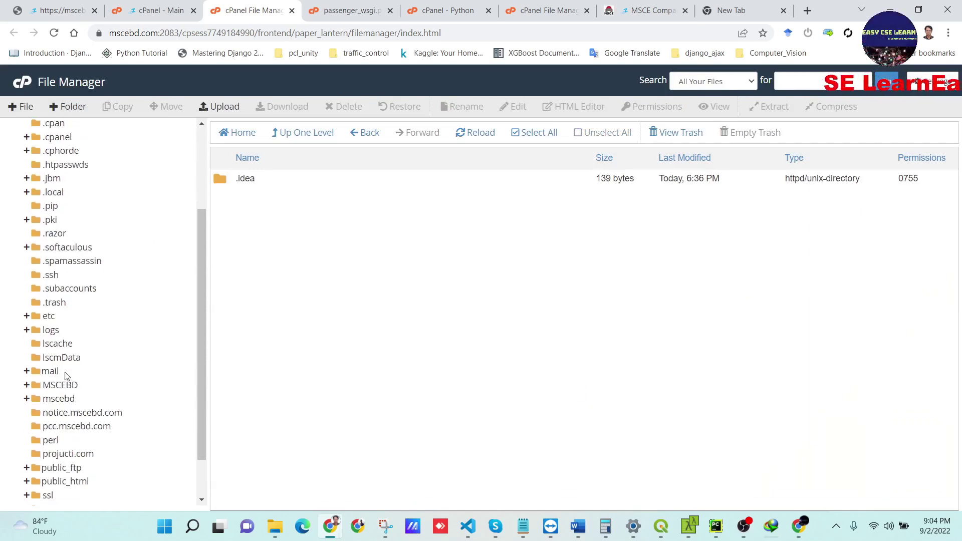
{"action": "left_click", "coordinate": [58, 399]}
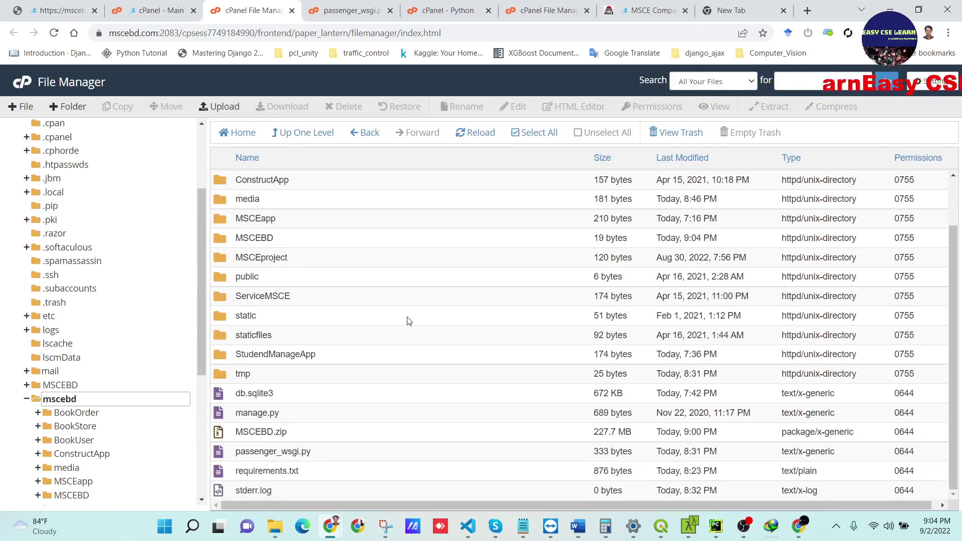
{"action": "scroll", "coordinate": [406, 322], "scroll_direction": "up", "scroll_amount": 1}
{"action": "scroll", "coordinate": [278, 203], "scroll_direction": "down", "scroll_amount": 1}
{"action": "scroll", "coordinate": [291, 222], "scroll_direction": "up", "scroll_amount": 1}
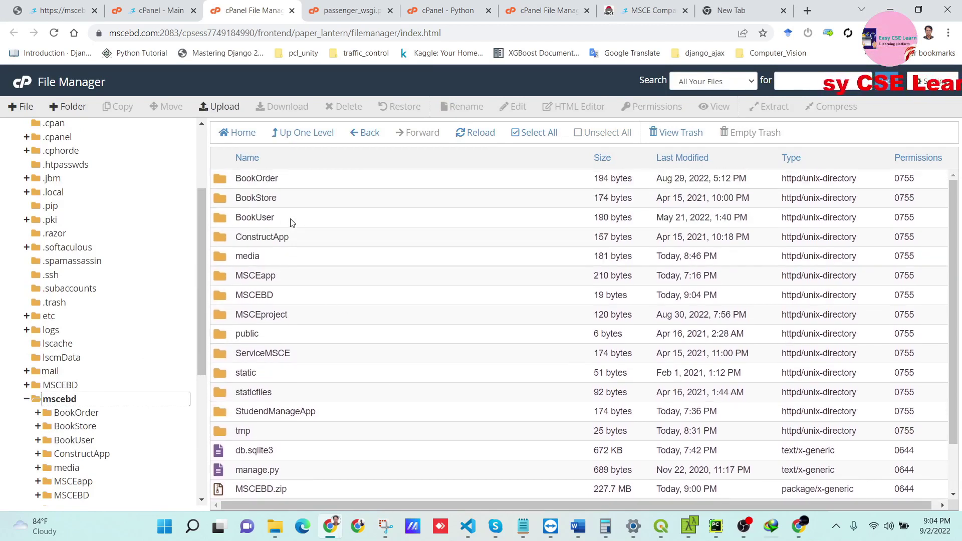
{"action": "scroll", "coordinate": [308, 258], "scroll_direction": "down", "scroll_amount": 1}
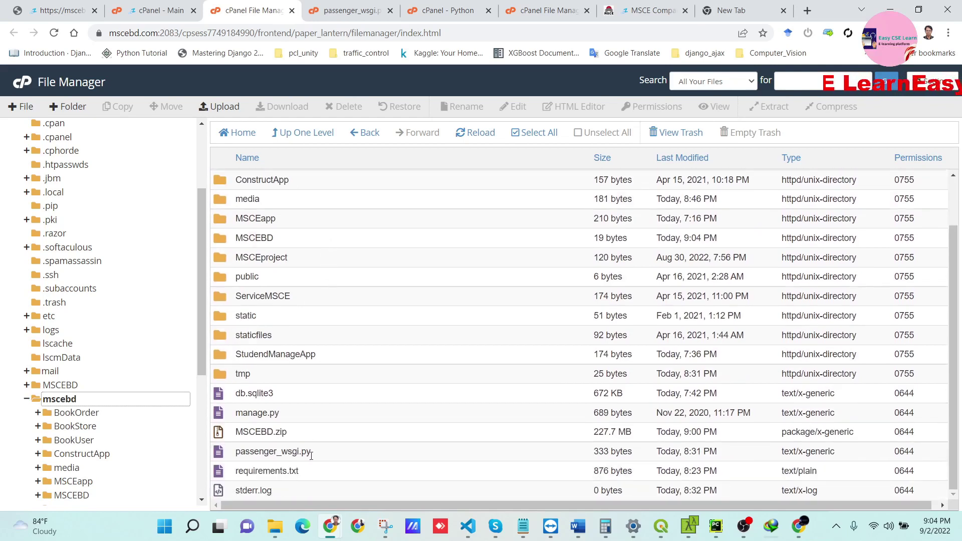
- Select passenger_wsgi.py in the mscebd folder, check the page served at mscebd.com, and return to the File Manager
{"action": "left_click", "coordinate": [333, 455]}
{"action": "right_click", "coordinate": [333, 455]}
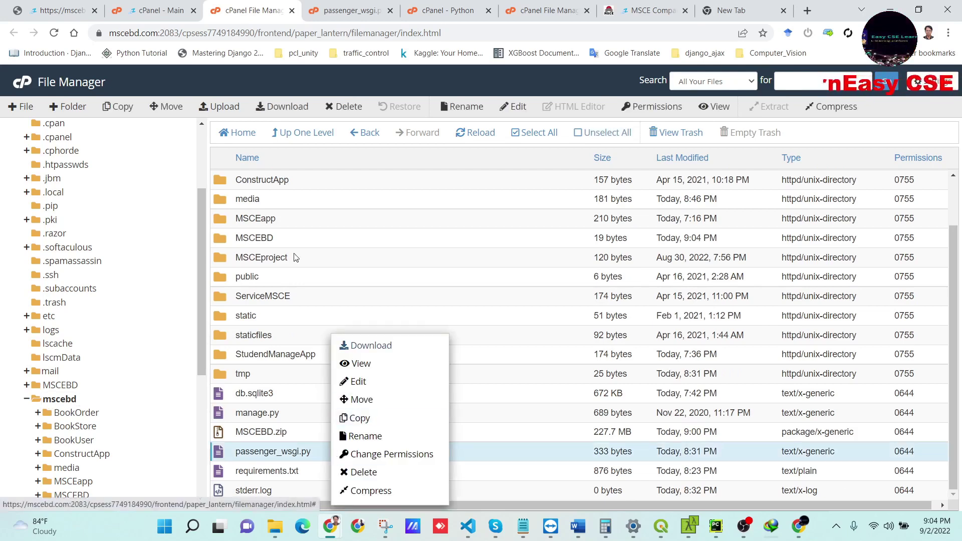
{"action": "left_click", "coordinate": [60, 10]}
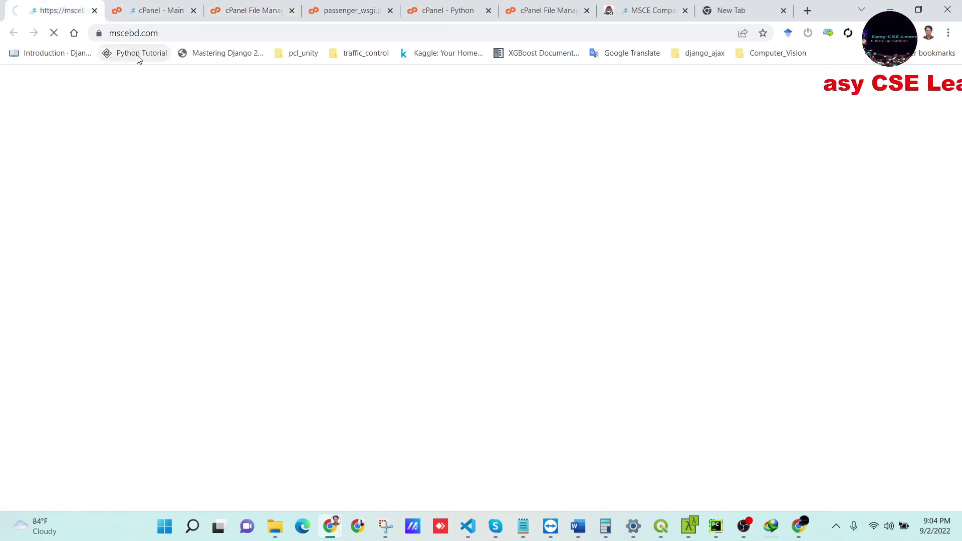
{"action": "left_click_drag", "start_coordinate": [75, 100], "coordinate": [3, 96]}
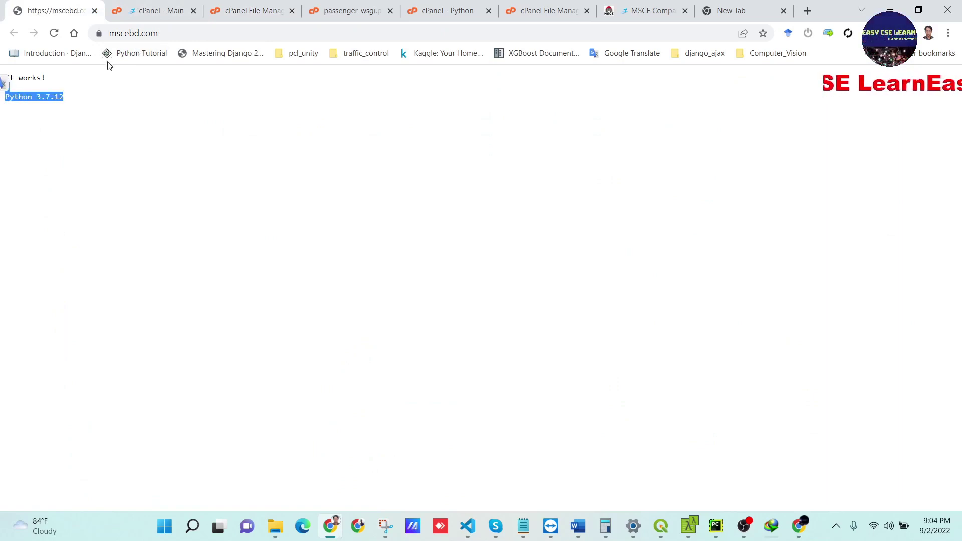
{"action": "left_click", "coordinate": [155, 14]}
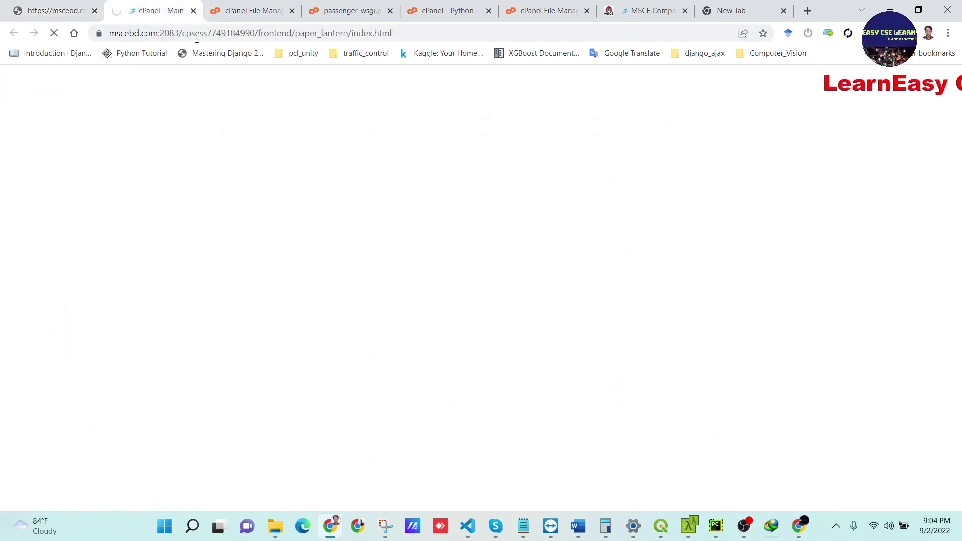
{"action": "left_click", "coordinate": [253, 10]}
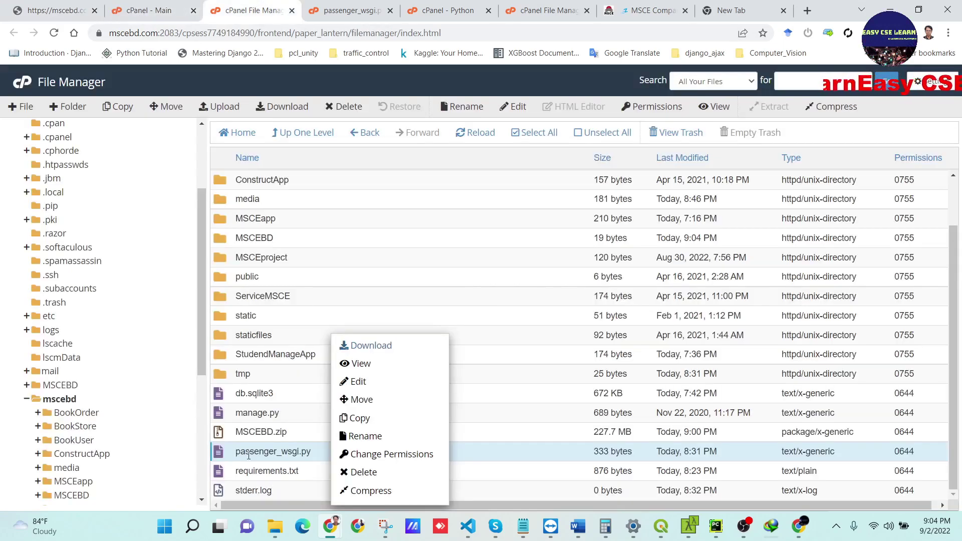
- Open mscebd/passenger_wsgi.py for editing and delete all the code below import os and import sys
{"action": "left_click", "coordinate": [359, 383]}
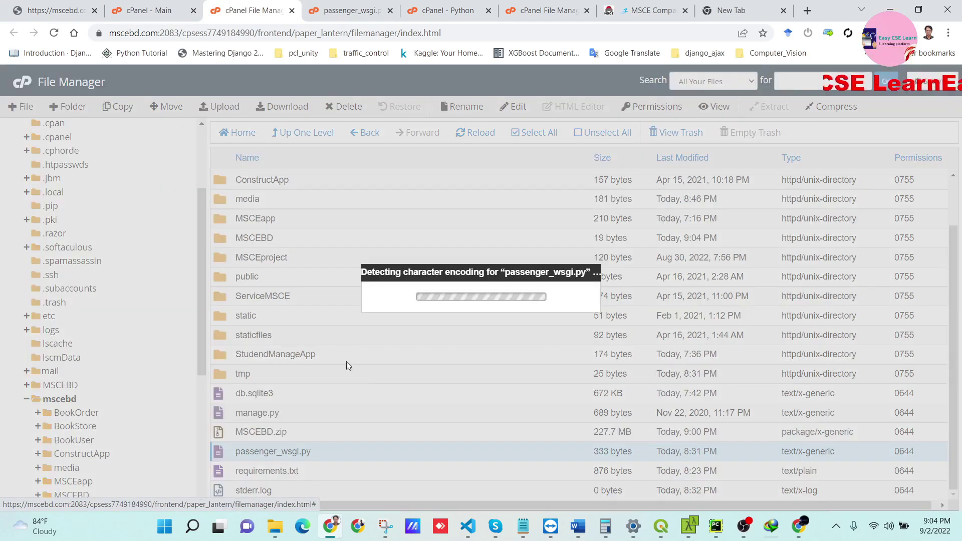
{"action": "left_click", "coordinate": [585, 384]}
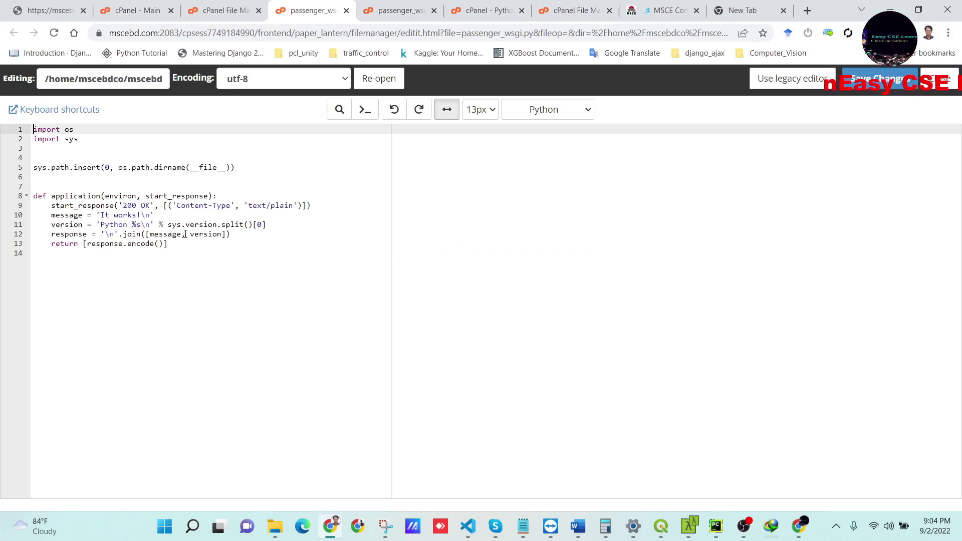
{"action": "left_click_drag", "start_coordinate": [185, 251], "coordinate": [2, 159]}
{"action": "key", "text": "BackSpace"}
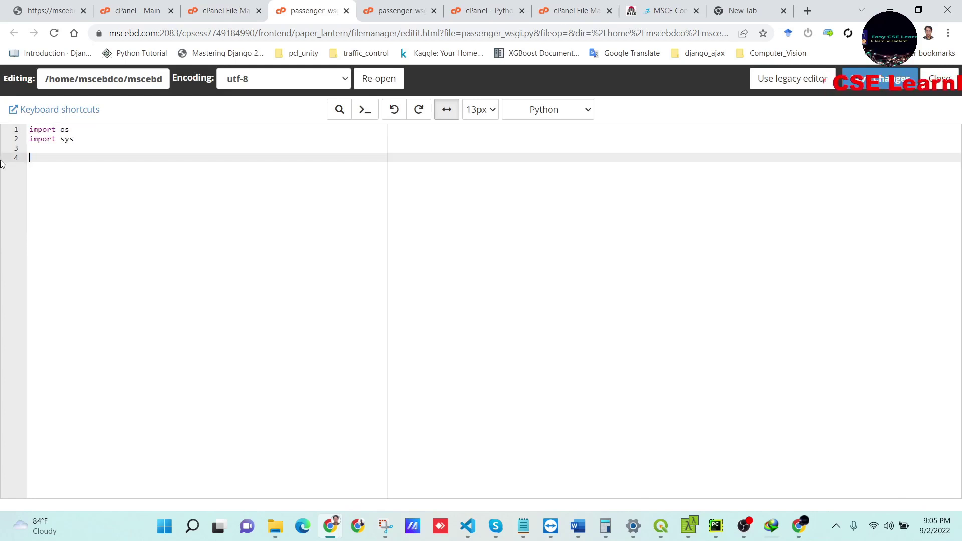
- Copy "from MSCEproject.wsgi import application" from the other open passenger_wsgi.py into line 4 of this one and save the changes
{"action": "left_click", "coordinate": [408, 9]}
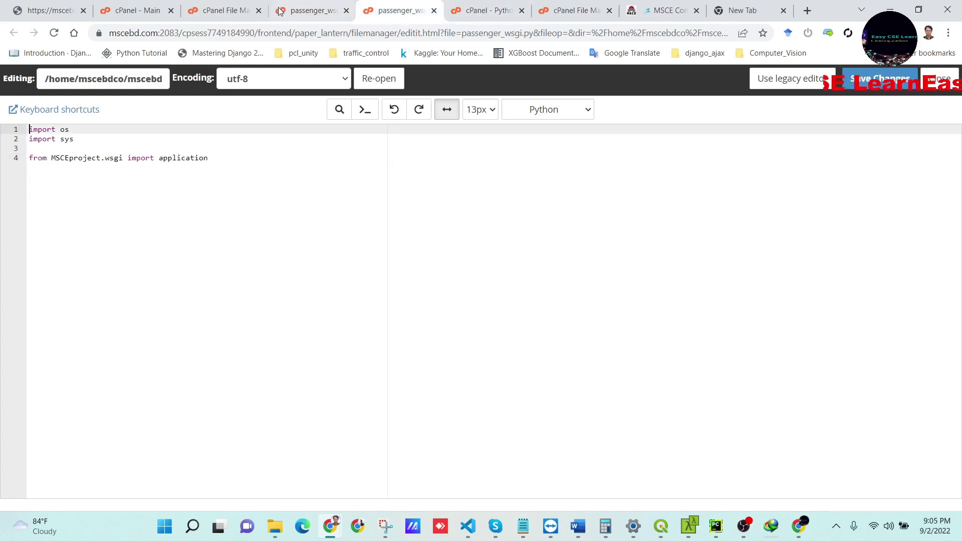
{"action": "left_click_drag", "start_coordinate": [211, 159], "coordinate": [24, 160]}
{"action": "key", "text": "ctrl+c"}
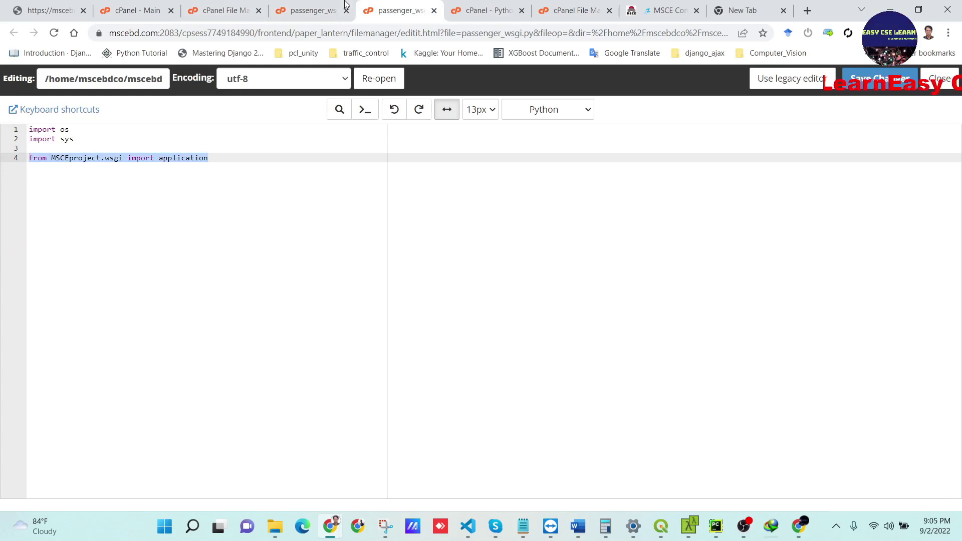
{"action": "left_click", "coordinate": [313, 5]}
{"action": "key", "text": "ctrl+v"}
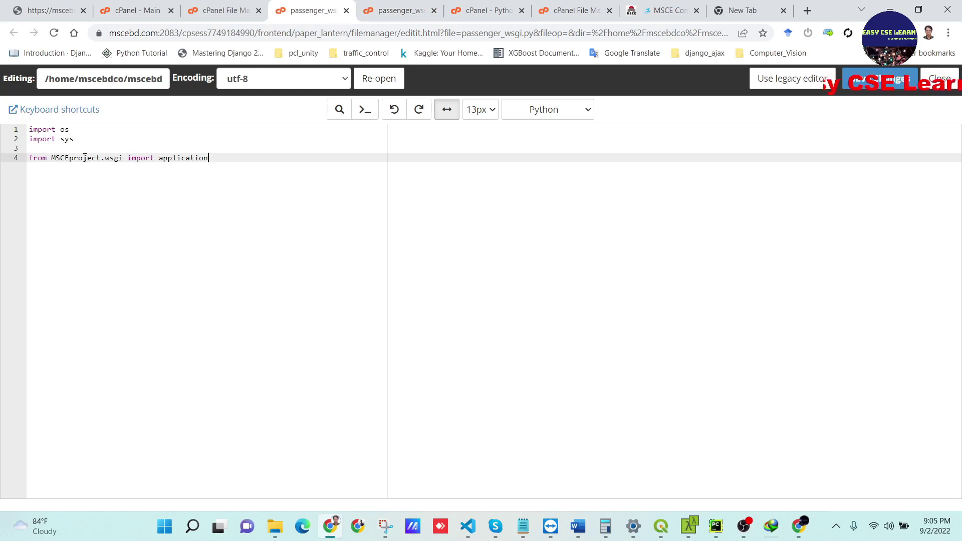
{"action": "double_click", "coordinate": [85, 158]}
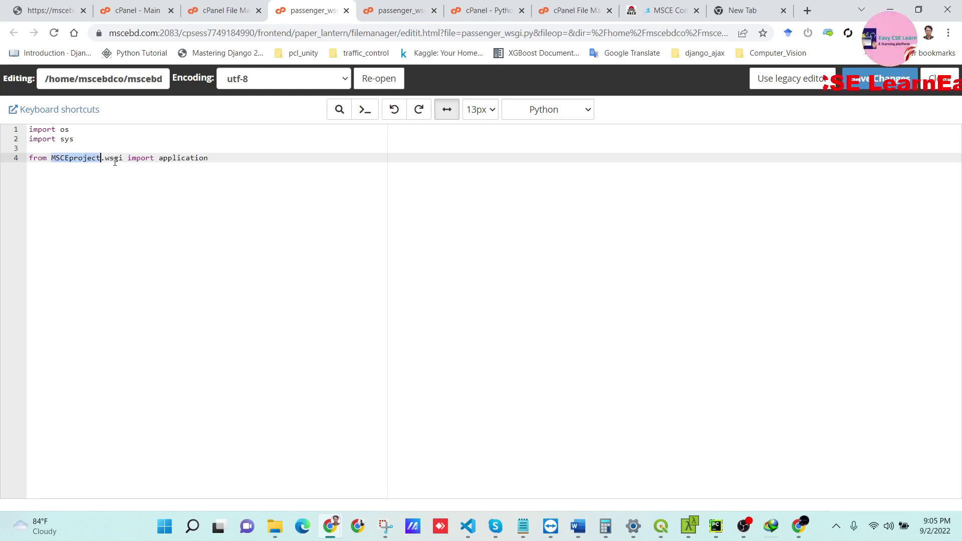
{"action": "left_click", "coordinate": [854, 87]}
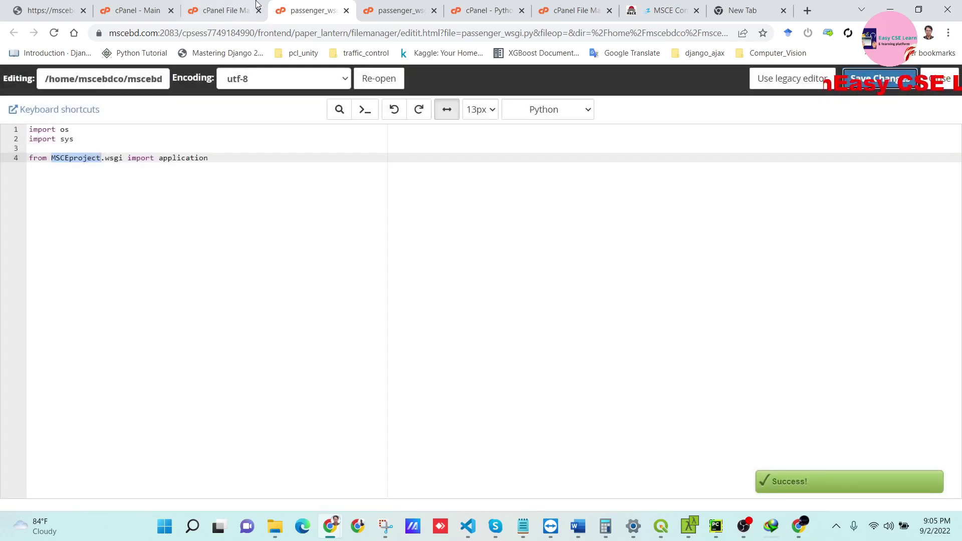
- Return to the cPanel main page and open Setup Python App from the Software section
{"action": "left_click", "coordinate": [232, 6]}
{"action": "scroll", "coordinate": [350, 370], "scroll_direction": "up", "scroll_amount": 2}
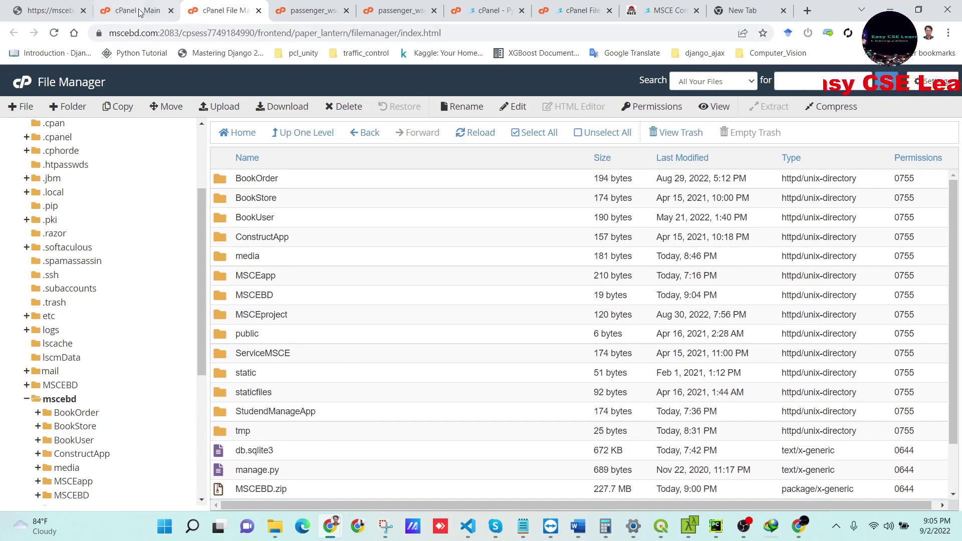
{"action": "left_click", "coordinate": [136, 12]}
{"action": "scroll", "coordinate": [307, 421], "scroll_direction": "down", "scroll_amount": 10}
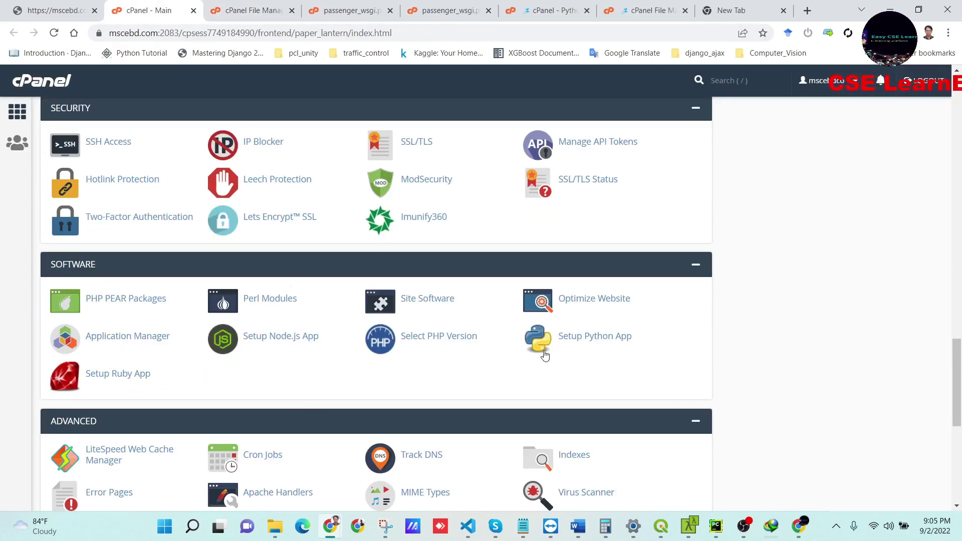
{"action": "left_click", "coordinate": [513, 16]}
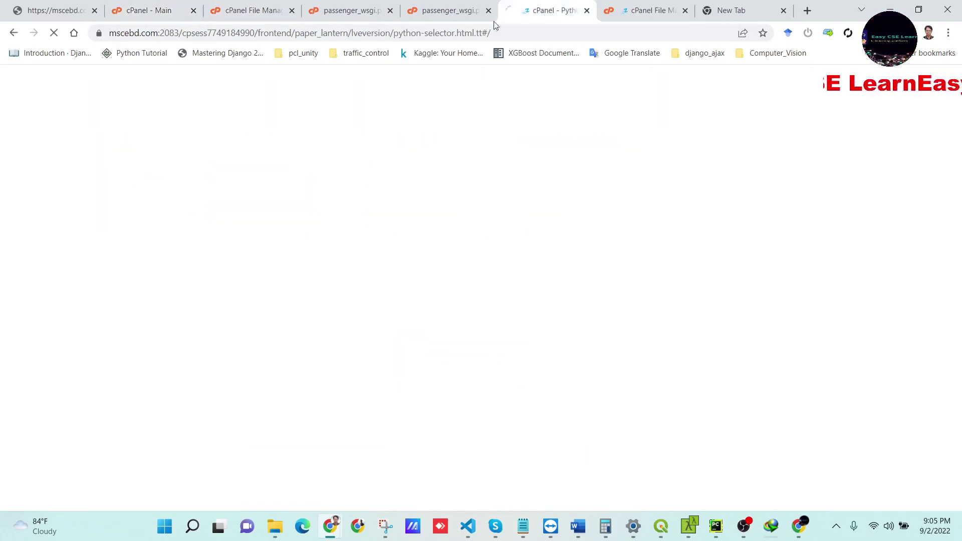
{"action": "left_click", "coordinate": [149, 10]}
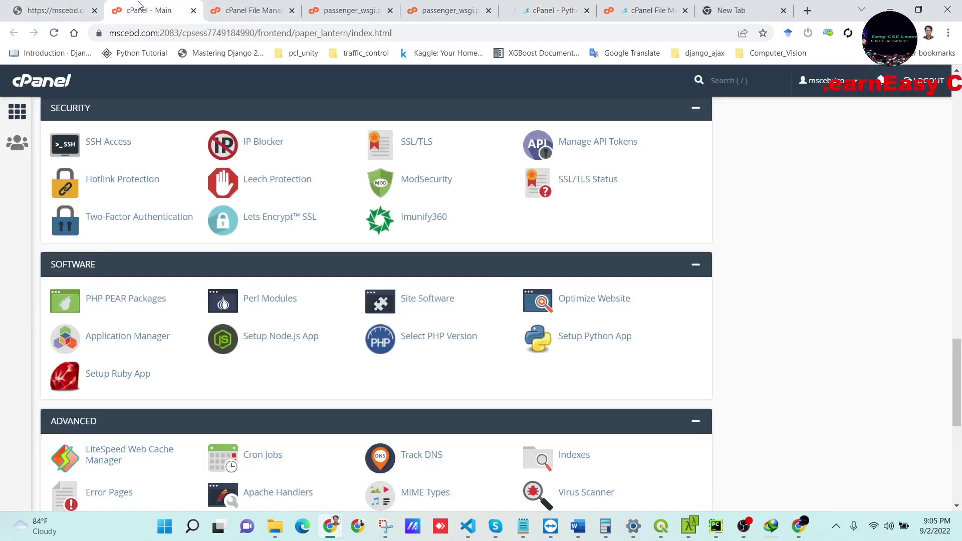
{"action": "left_click", "coordinate": [598, 345]}
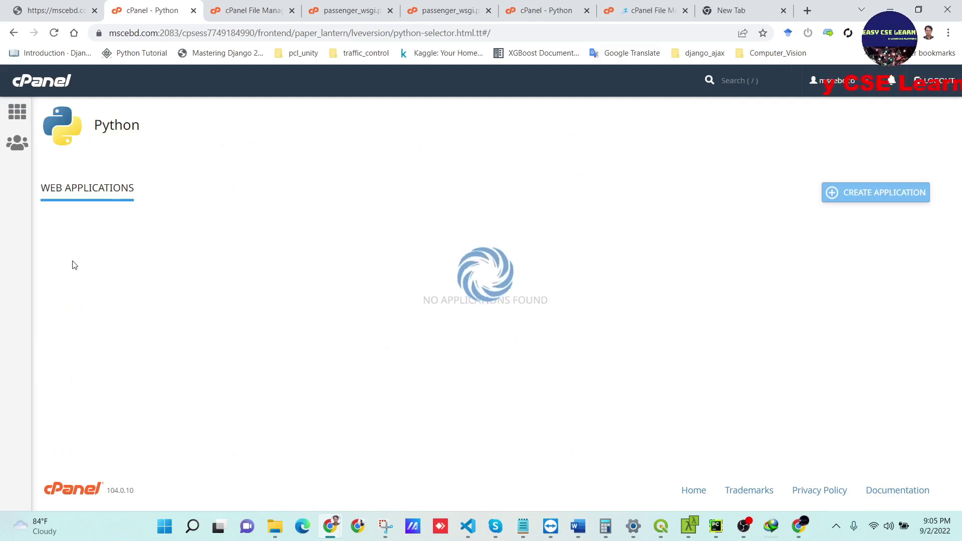
- Open mscebd.com/ from the web applications list to check the served page, and return to the Python applications list
{"action": "left_click", "coordinate": [96, 270]}
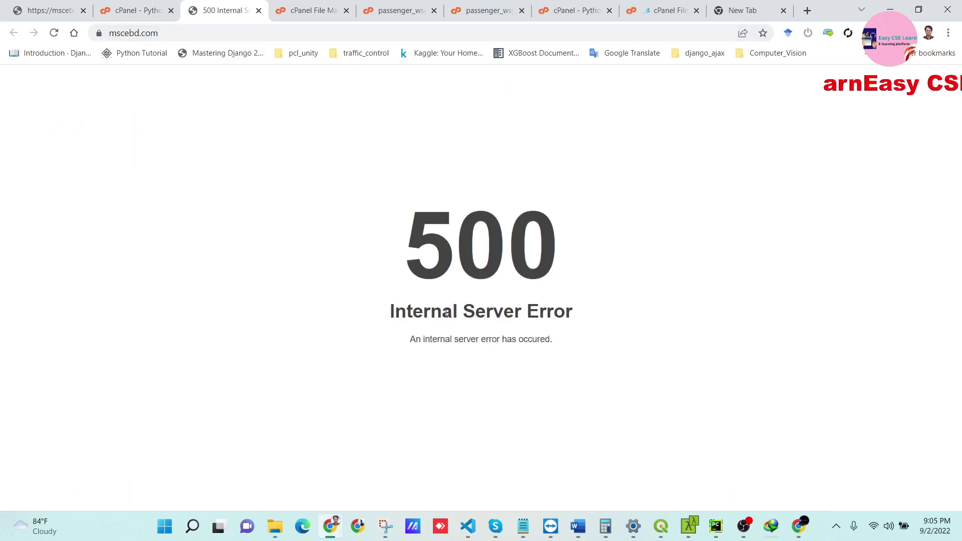
{"action": "left_click_drag", "start_coordinate": [404, 314], "coordinate": [552, 334]}
{"action": "left_click", "coordinate": [429, 316]}
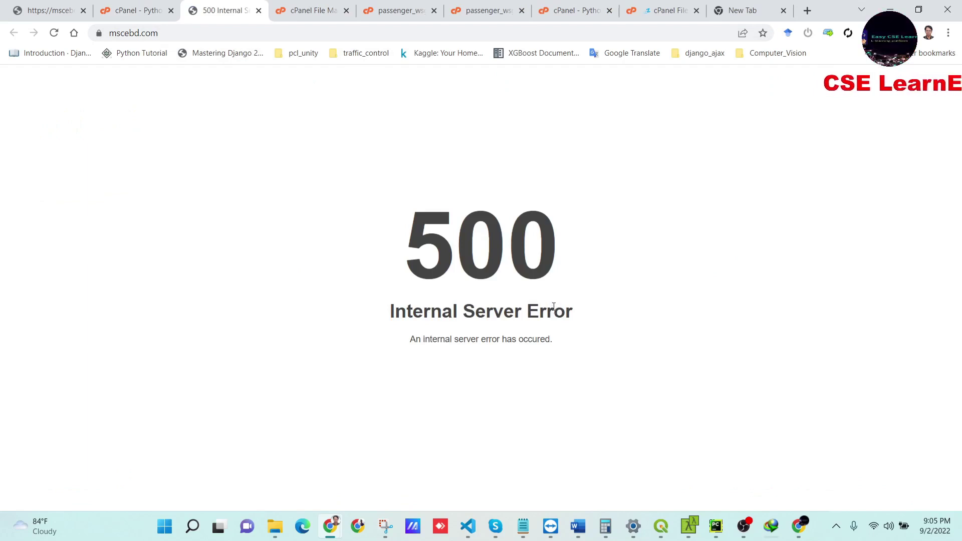
{"action": "left_click", "coordinate": [156, 5]}
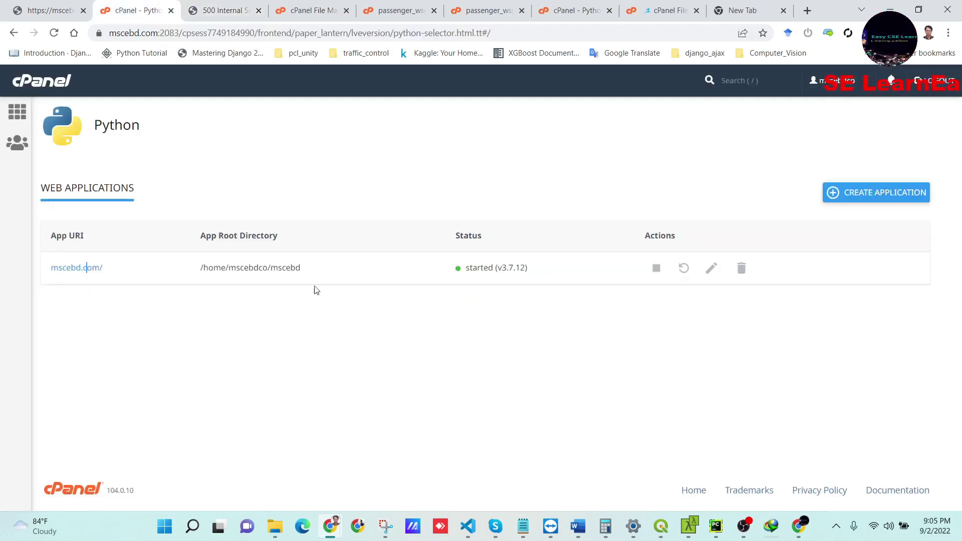
- Open the mscebd.com/ application for editing, restart it and open its application URL to check the site
{"action": "left_click", "coordinate": [712, 270]}
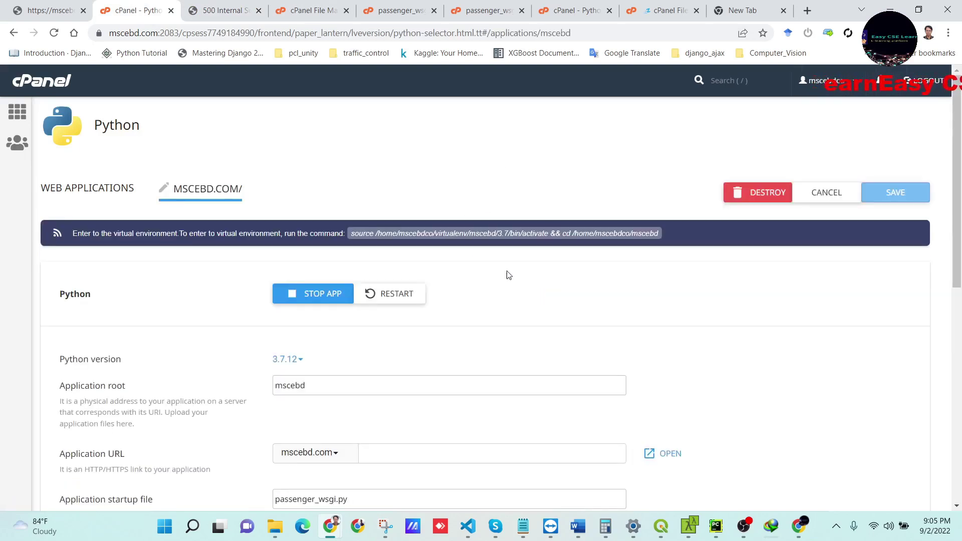
{"action": "scroll", "coordinate": [426, 290], "scroll_direction": "down", "scroll_amount": 1}
{"action": "left_click", "coordinate": [393, 231]}
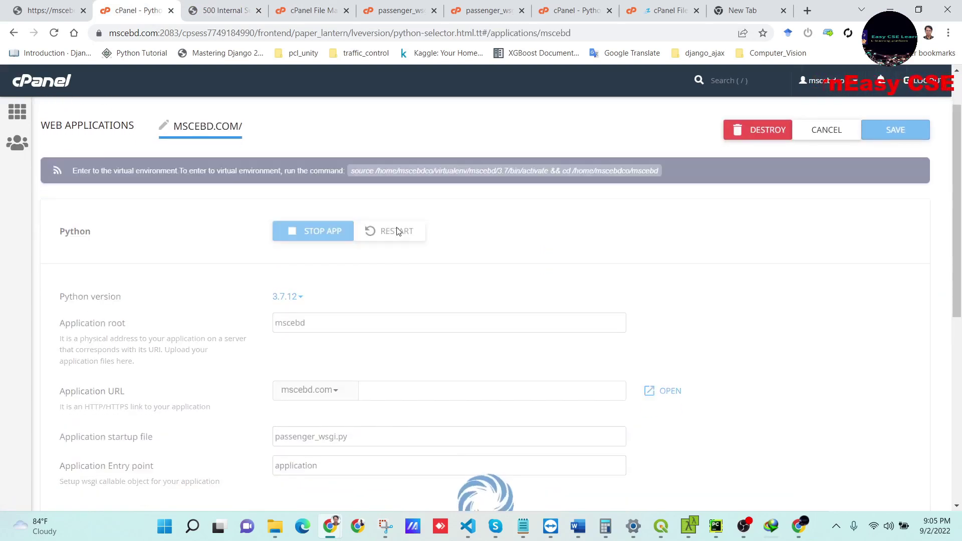
{"action": "scroll", "coordinate": [485, 286], "scroll_direction": "down", "scroll_amount": 2}
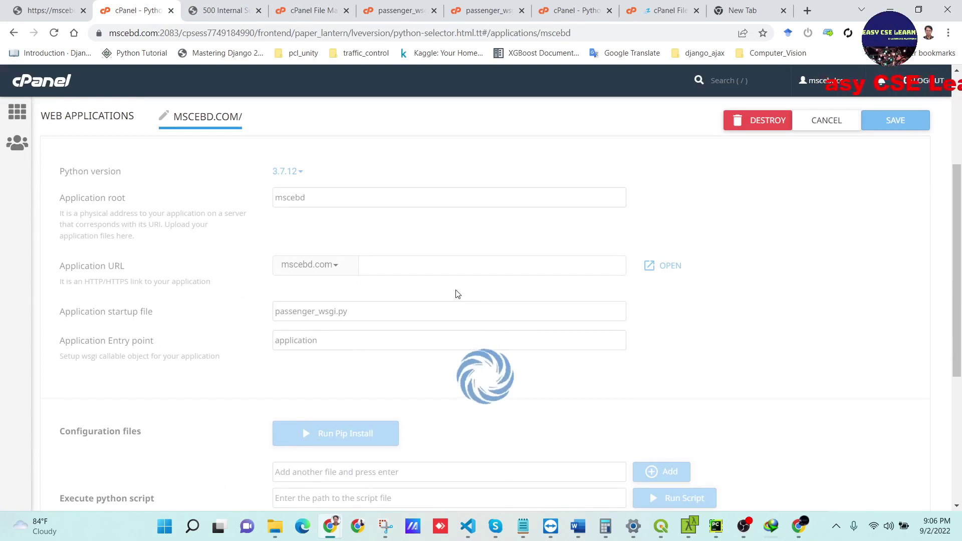
{"action": "left_click", "coordinate": [688, 277]}
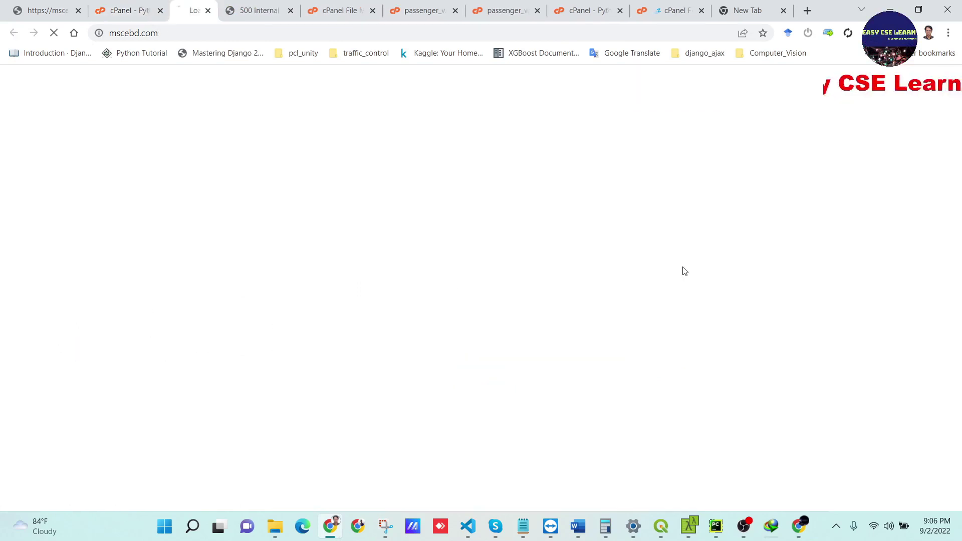
{"action": "left_click_drag", "start_coordinate": [419, 306], "coordinate": [574, 311]}
{"action": "left_click", "coordinate": [603, 341]}
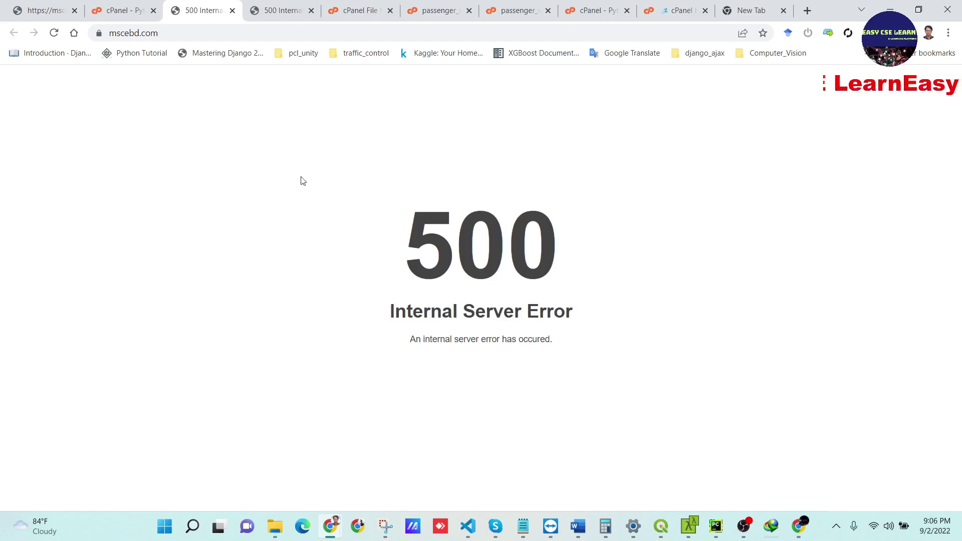
- Copy the file name requirements.txt from its rename dialog in the mscebd folder of the File Manager, and cancel the renaming
{"action": "left_click", "coordinate": [111, 4]}
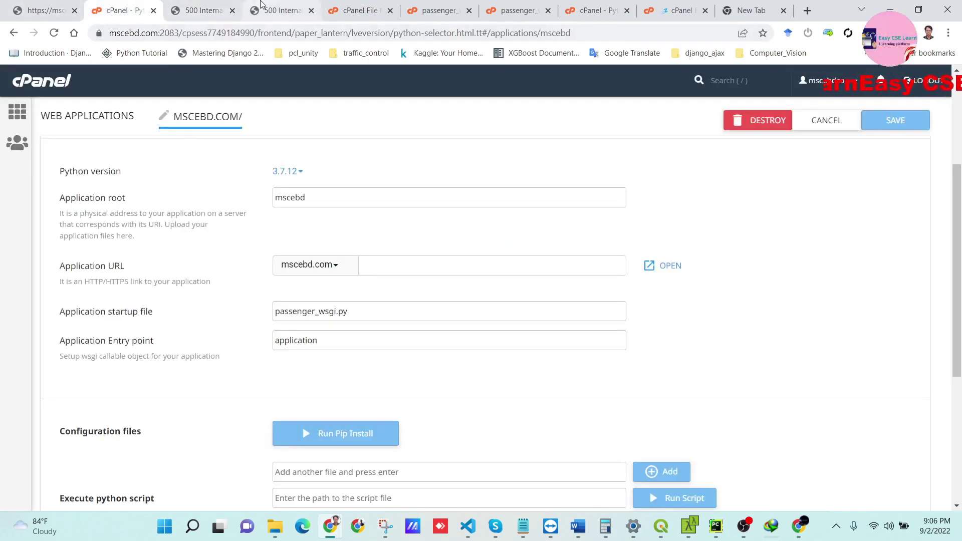
{"action": "left_click", "coordinate": [358, 10]}
{"action": "scroll", "coordinate": [301, 441], "scroll_direction": "down", "scroll_amount": 2}
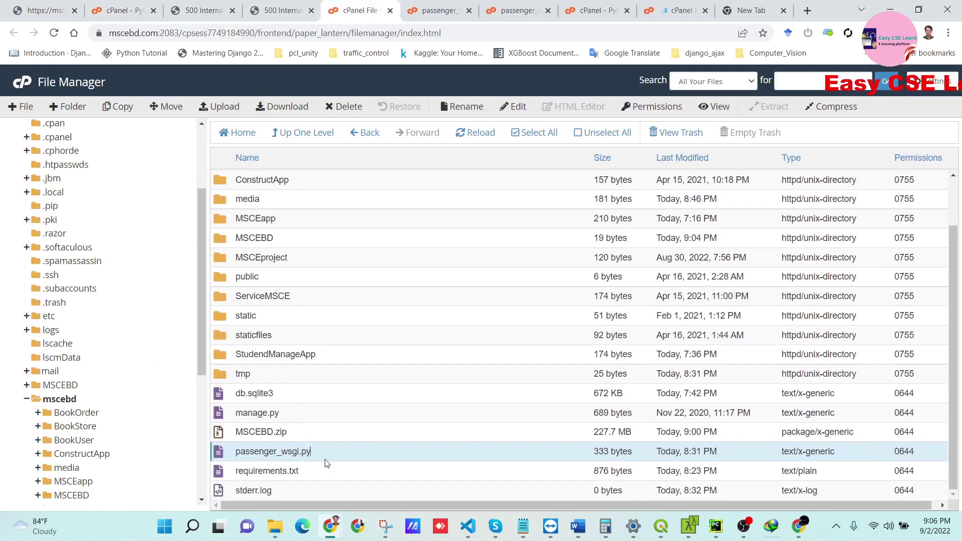
{"action": "left_click", "coordinate": [315, 476]}
{"action": "right_click", "coordinate": [315, 471]}
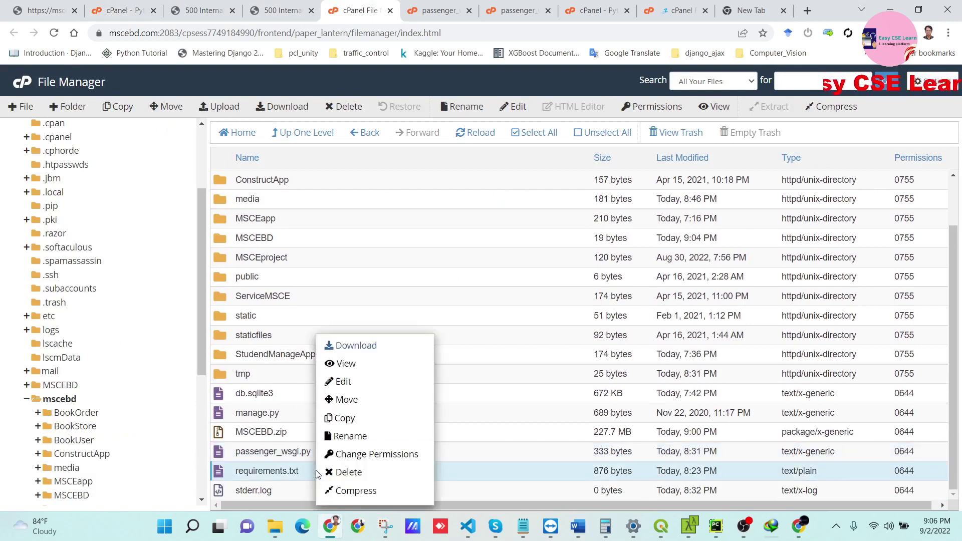
{"action": "left_click", "coordinate": [376, 437]}
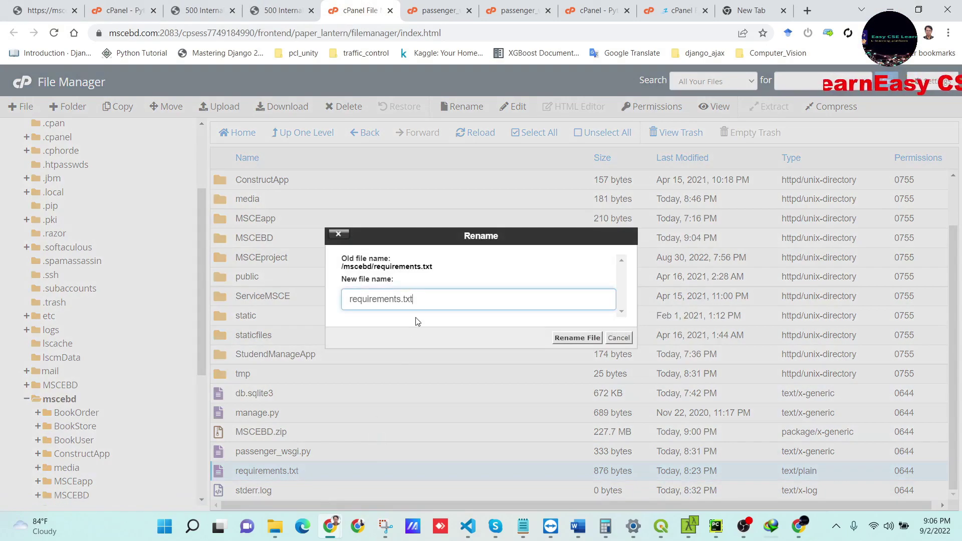
{"action": "left_click_drag", "start_coordinate": [428, 302], "coordinate": [316, 304]}
{"action": "key", "text": "ctrl+c"}
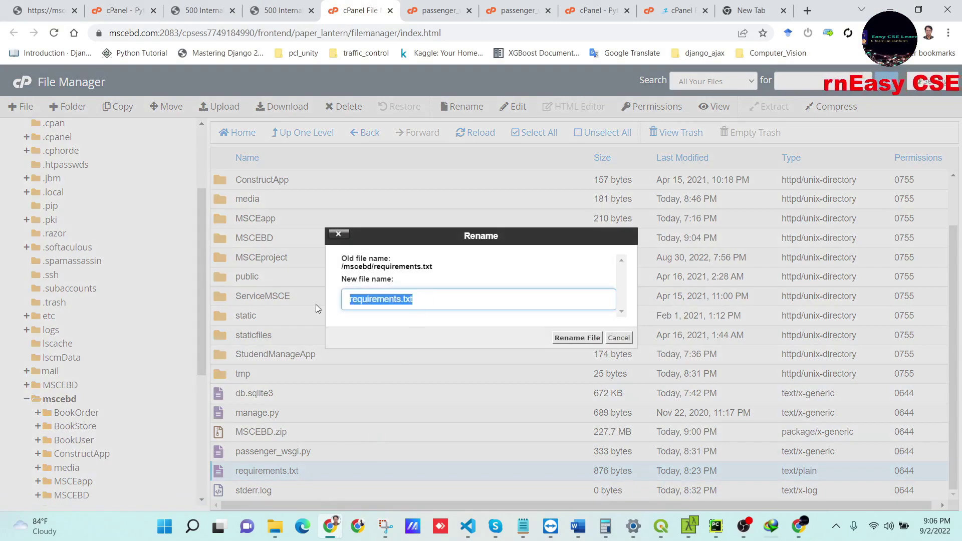
{"action": "left_click", "coordinate": [619, 337]}
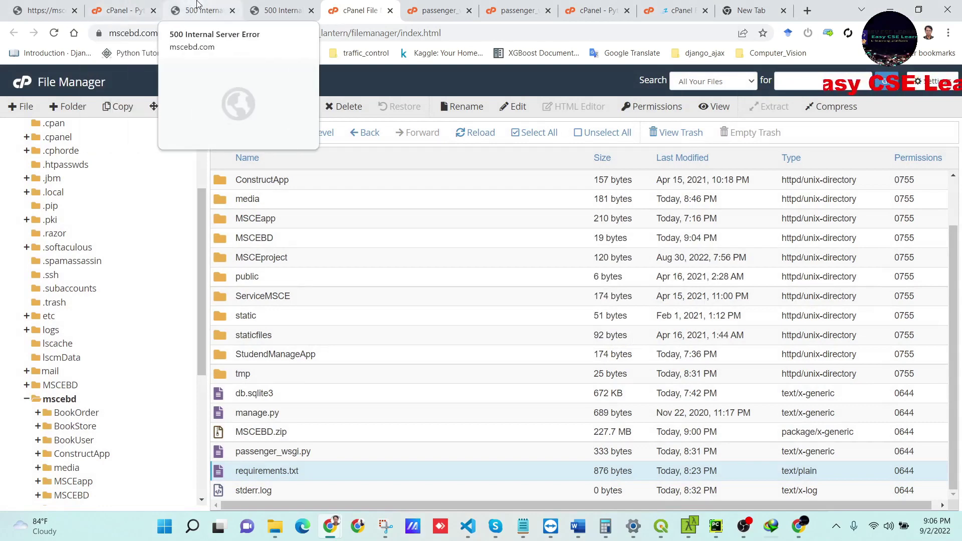
- Return to the mscebd.com/ Python application settings and add requirements.txt as a configuration file
{"action": "left_click", "coordinate": [223, 4]}
{"action": "left_click", "coordinate": [122, 10]}
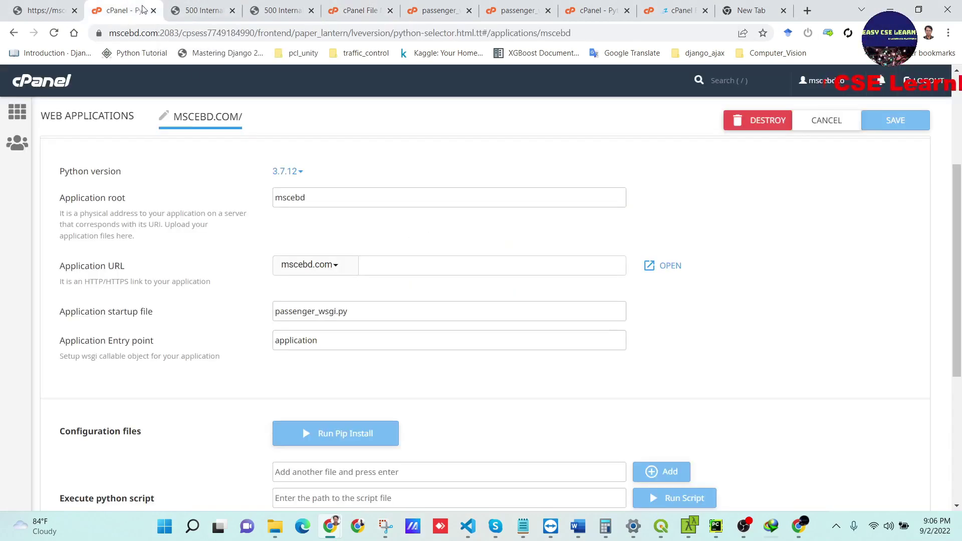
{"action": "scroll", "coordinate": [323, 428], "scroll_direction": "down", "scroll_amount": 3}
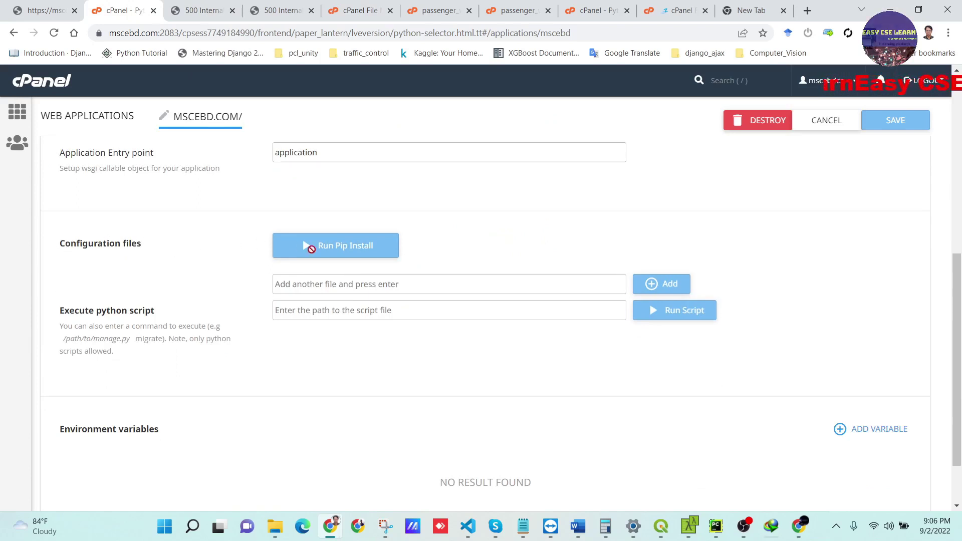
{"action": "left_click", "coordinate": [315, 284]}
{"action": "key", "text": "ctrl+v"}
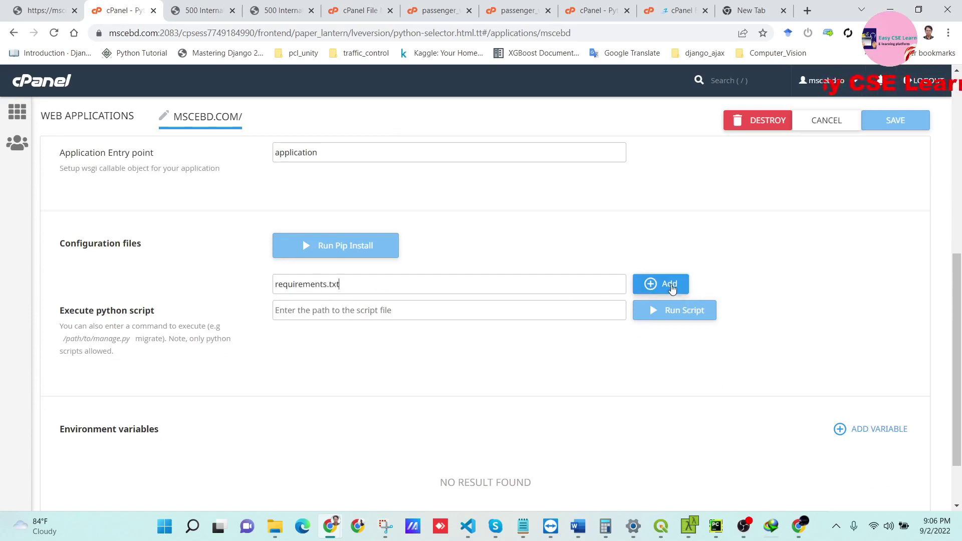
{"action": "left_click", "coordinate": [644, 284]}
- Run Pip Install with requirements.txt and review the application settings while the modules install
{"action": "left_click", "coordinate": [353, 255]}
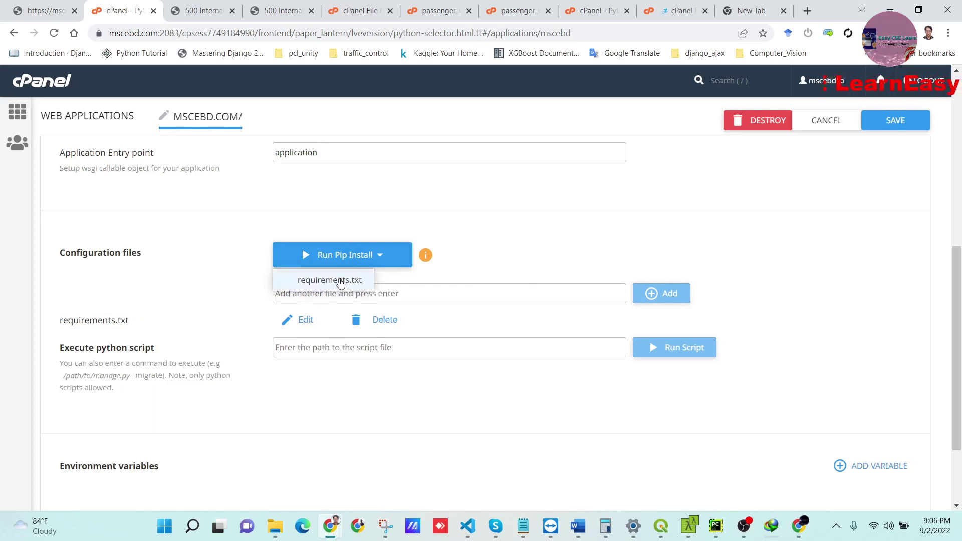
{"action": "left_click", "coordinate": [338, 282]}
{"action": "scroll", "coordinate": [314, 350], "scroll_direction": "up", "scroll_amount": 3}
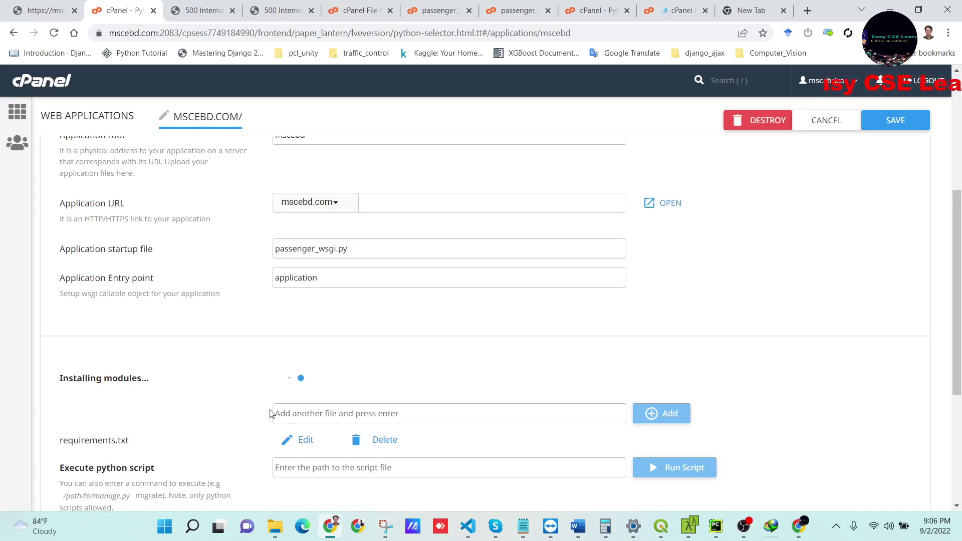
{"action": "scroll", "coordinate": [282, 407], "scroll_direction": "up", "scroll_amount": 2}
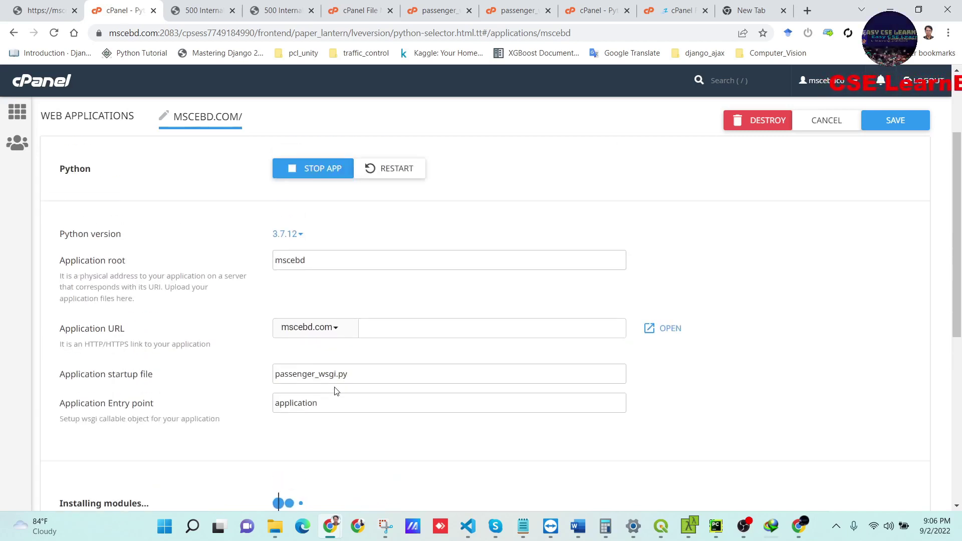
{"action": "scroll", "coordinate": [334, 391], "scroll_direction": "down", "scroll_amount": 1}
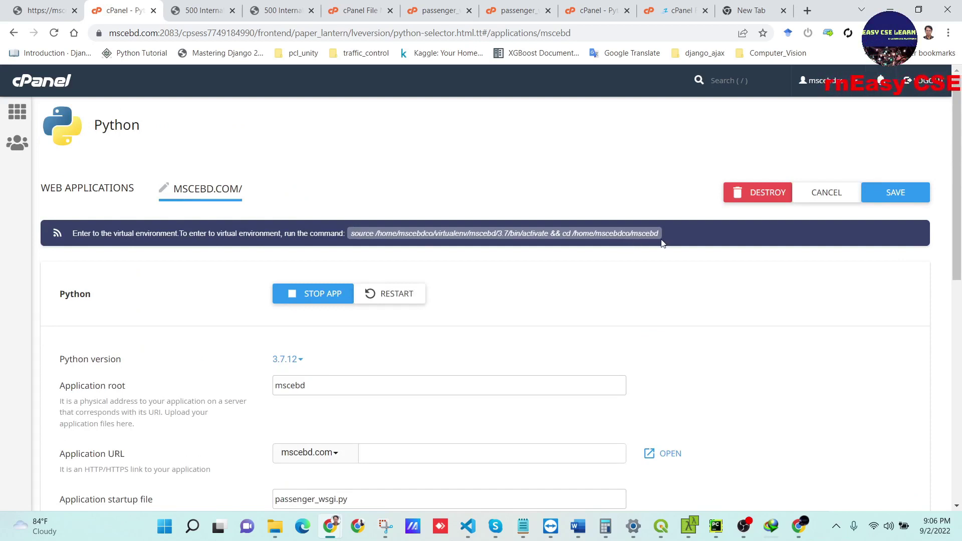
{"action": "scroll", "coordinate": [555, 320], "scroll_direction": "down", "scroll_amount": 7}
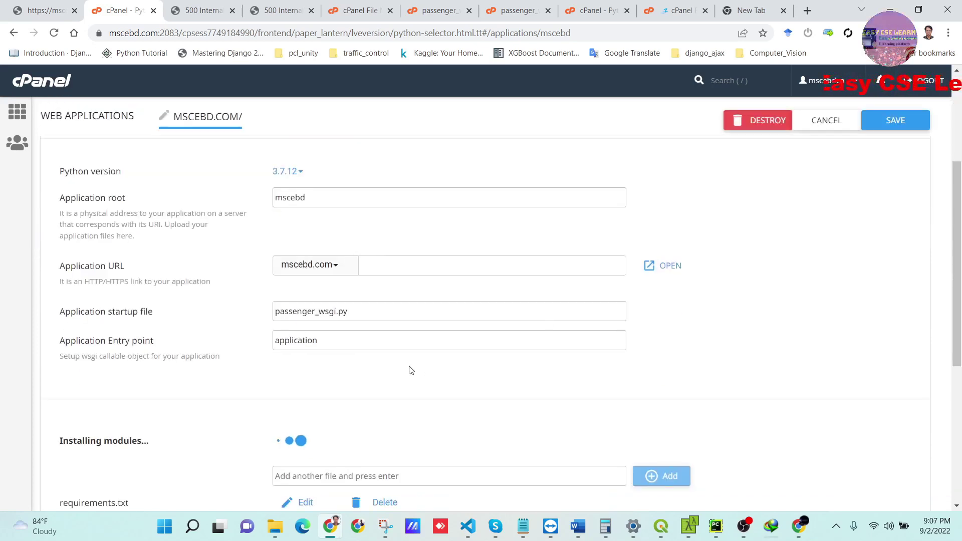
{"action": "scroll", "coordinate": [354, 373], "scroll_direction": "up", "scroll_amount": 1}
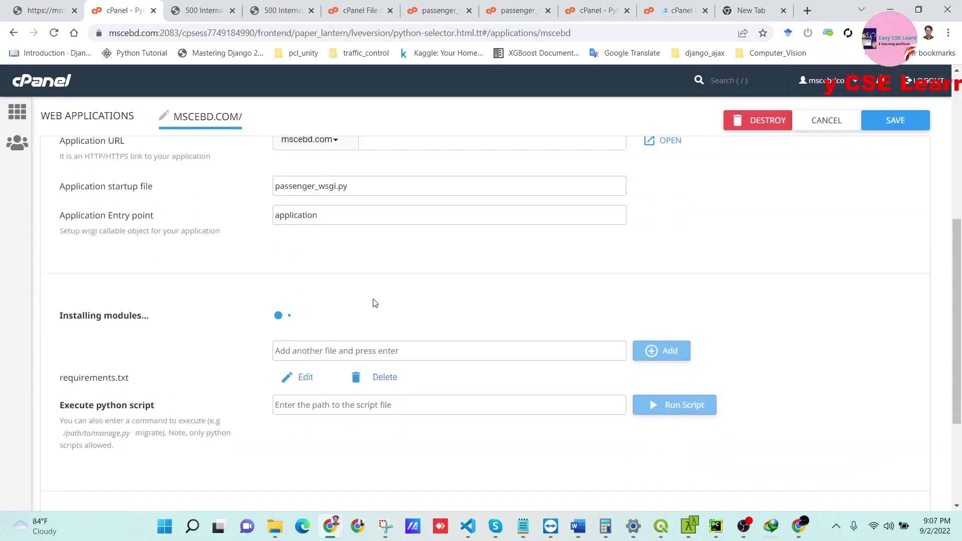
{"action": "scroll", "coordinate": [377, 302], "scroll_direction": "up", "scroll_amount": 1}
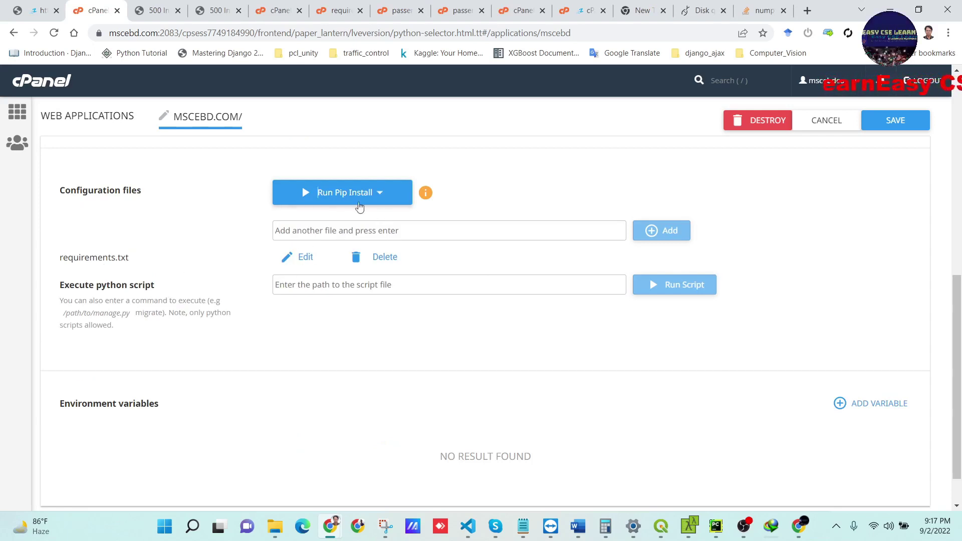
- Run Pip Install for requirements.txt once more and wait for the module installation to finish
{"action": "left_click", "coordinate": [333, 194]}
{"action": "left_click", "coordinate": [327, 214]}
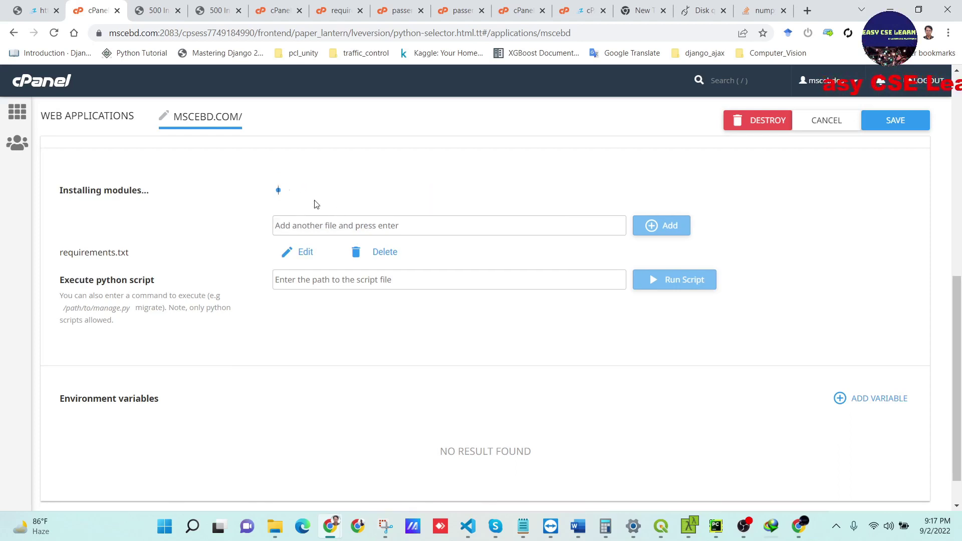
{"action": "scroll", "coordinate": [422, 202], "scroll_direction": "up", "scroll_amount": 4}
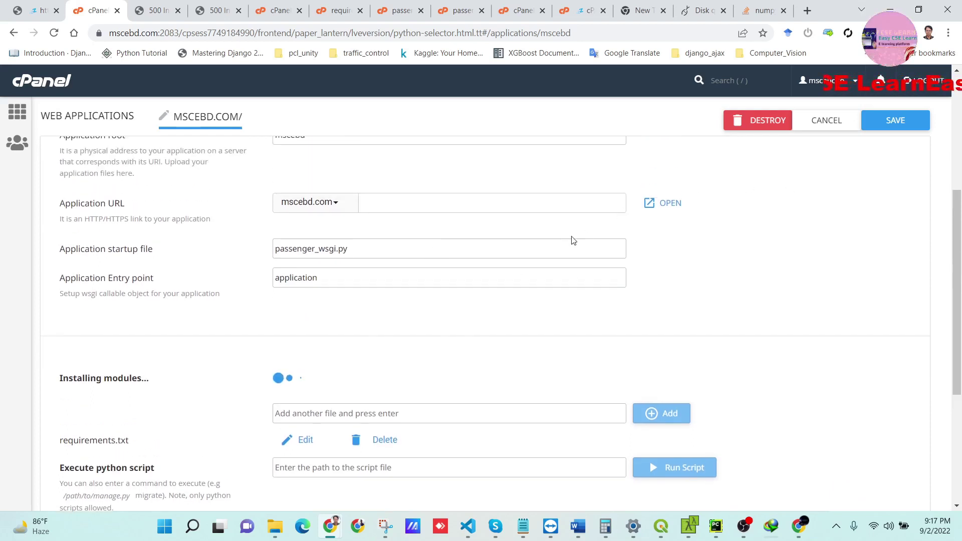
{"action": "scroll", "coordinate": [441, 311], "scroll_direction": "up", "scroll_amount": 1}
{"action": "scroll", "coordinate": [440, 308], "scroll_direction": "down", "scroll_amount": 1}
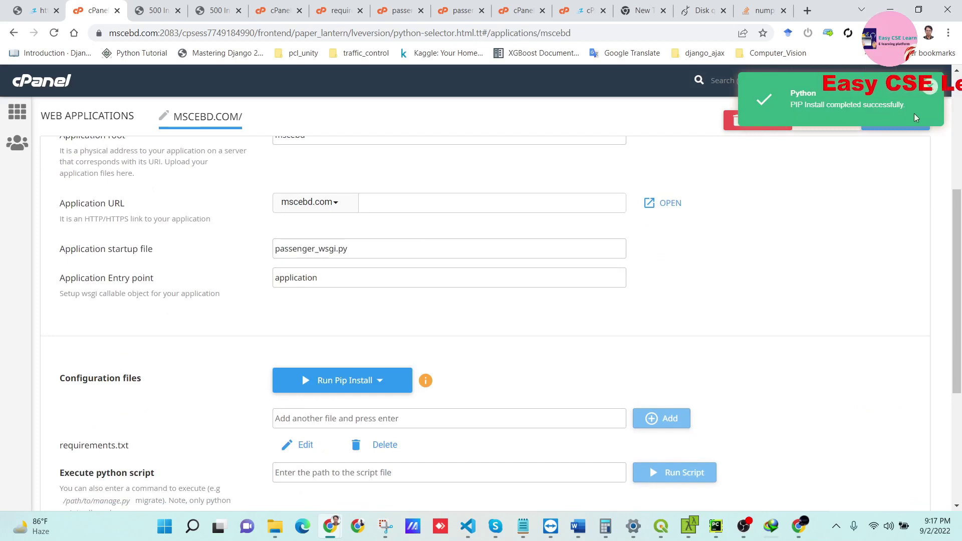
- Restart the Python application, open mscebd.com from its application URL and look through the home page
{"action": "scroll", "coordinate": [350, 277], "scroll_direction": "up", "scroll_amount": 3}
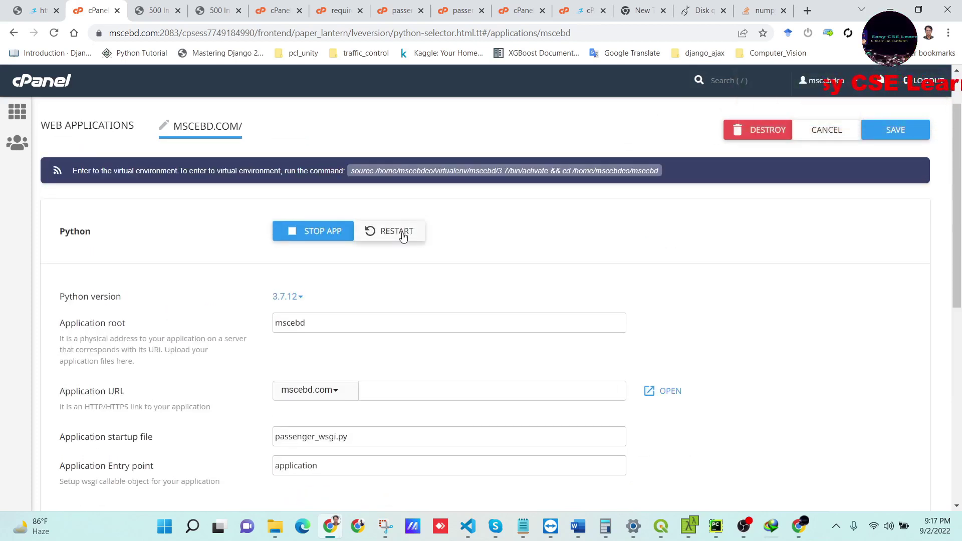
{"action": "left_click", "coordinate": [399, 242]}
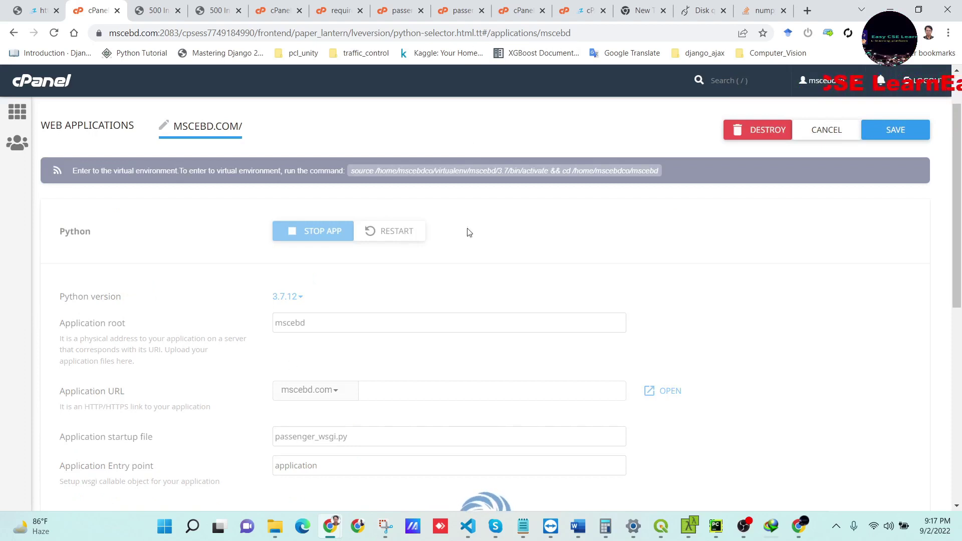
{"action": "left_click", "coordinate": [667, 397]}
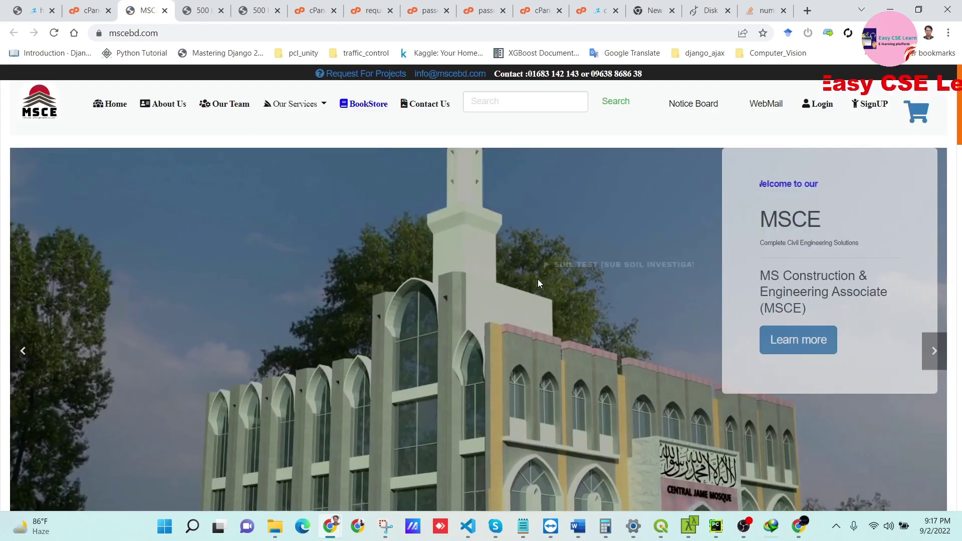
{"action": "scroll", "coordinate": [314, 231], "scroll_direction": "down", "scroll_amount": 12}
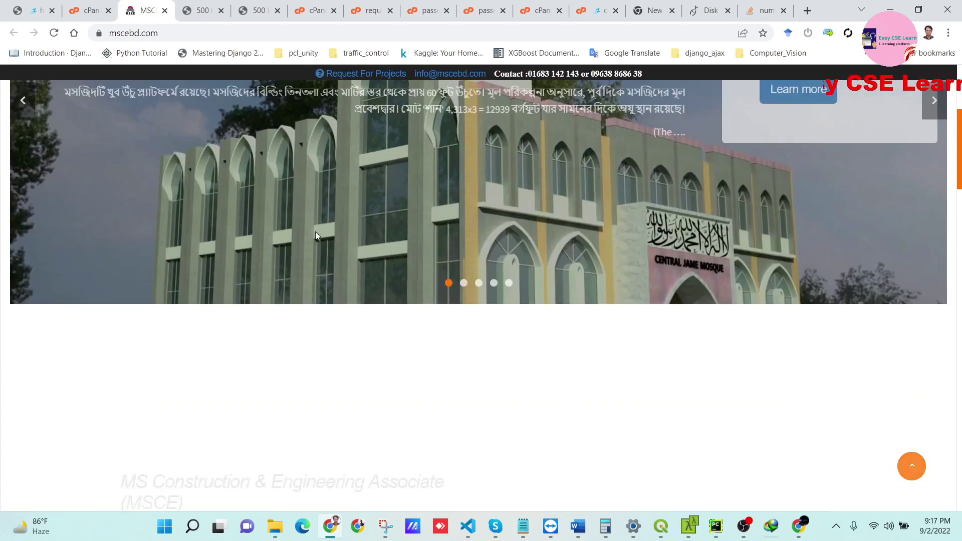
{"action": "scroll", "coordinate": [337, 244], "scroll_direction": "up", "scroll_amount": 12}
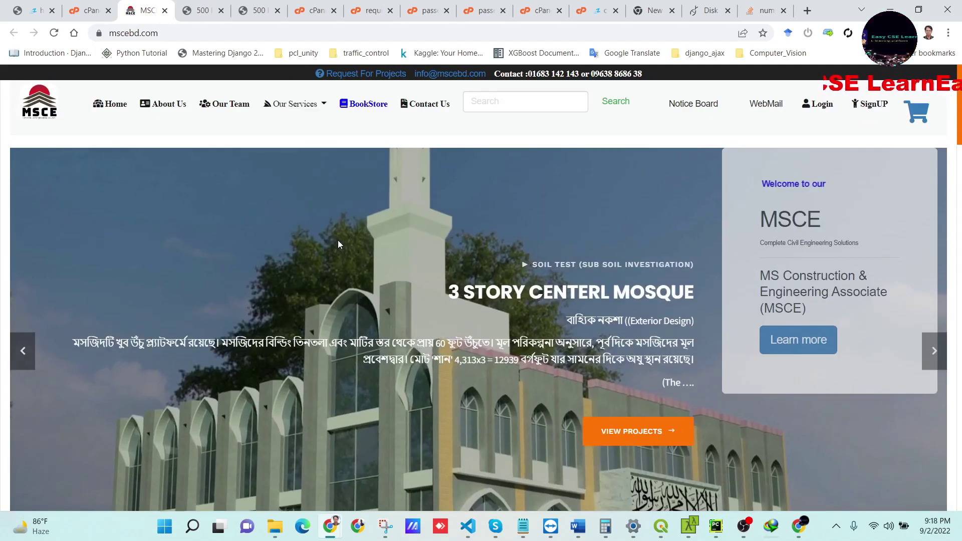
- Log in to the MSCE website with the prefilled account credentials and dismiss the browser's saved-passwords warning
{"action": "left_click", "coordinate": [822, 105]}
{"action": "scroll", "coordinate": [392, 236], "scroll_direction": "down", "scroll_amount": 3}
{"action": "scroll", "coordinate": [382, 228], "scroll_direction": "up", "scroll_amount": 3}
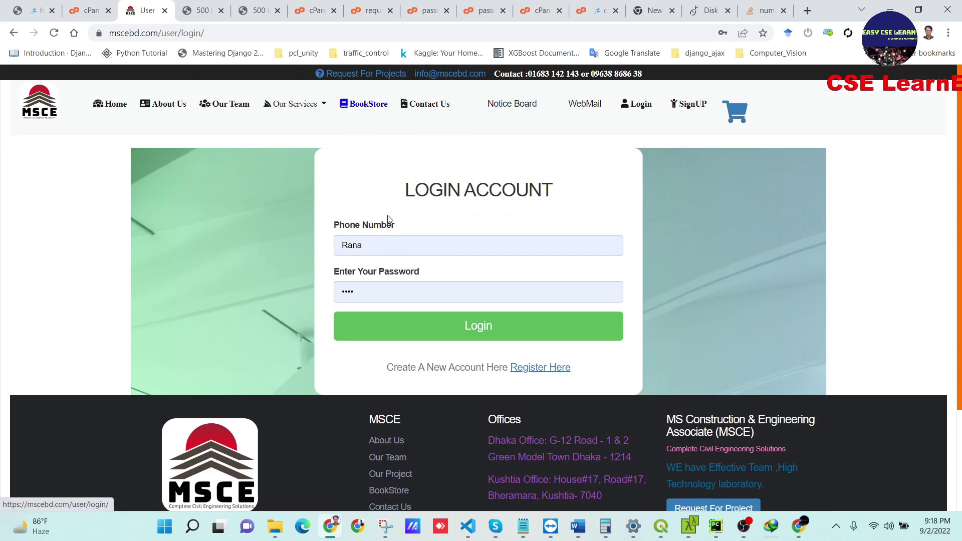
{"action": "left_click", "coordinate": [393, 326]}
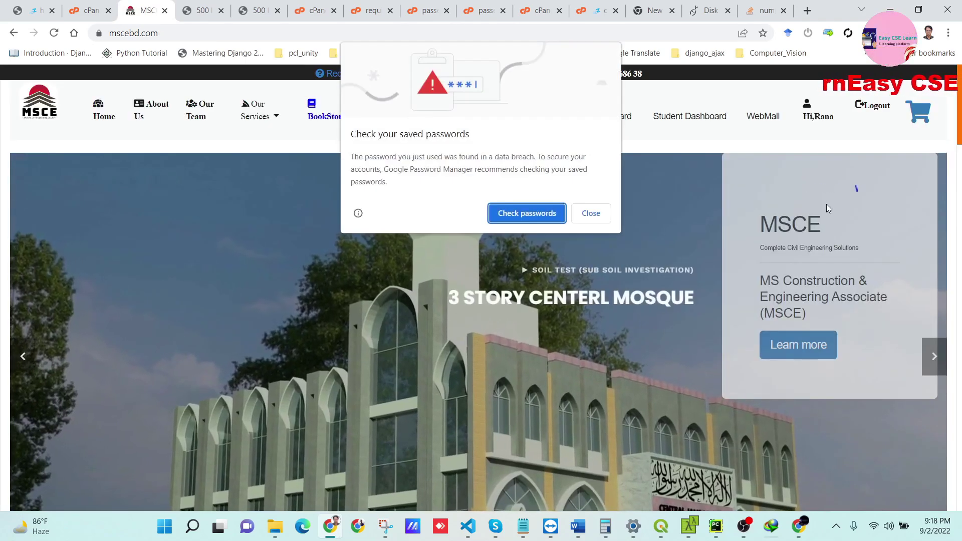
{"action": "left_click", "coordinate": [599, 214]}
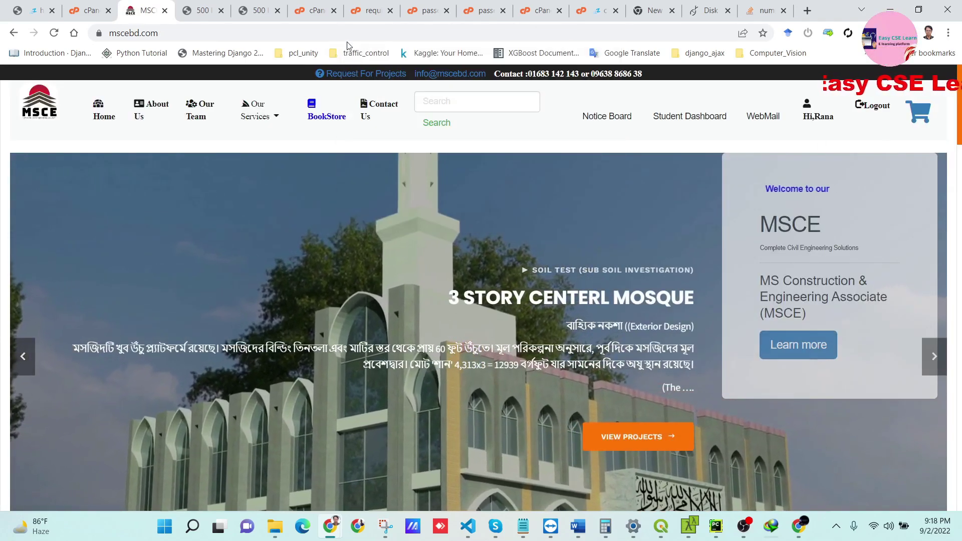
- Open the Django admin site at mscebd.com/admin in the tab showing the 500 error and look through its index of models
{"action": "left_click", "coordinate": [199, 6]}
{"action": "left_click", "coordinate": [198, 33]}
{"action": "left_click", "coordinate": [197, 33]}
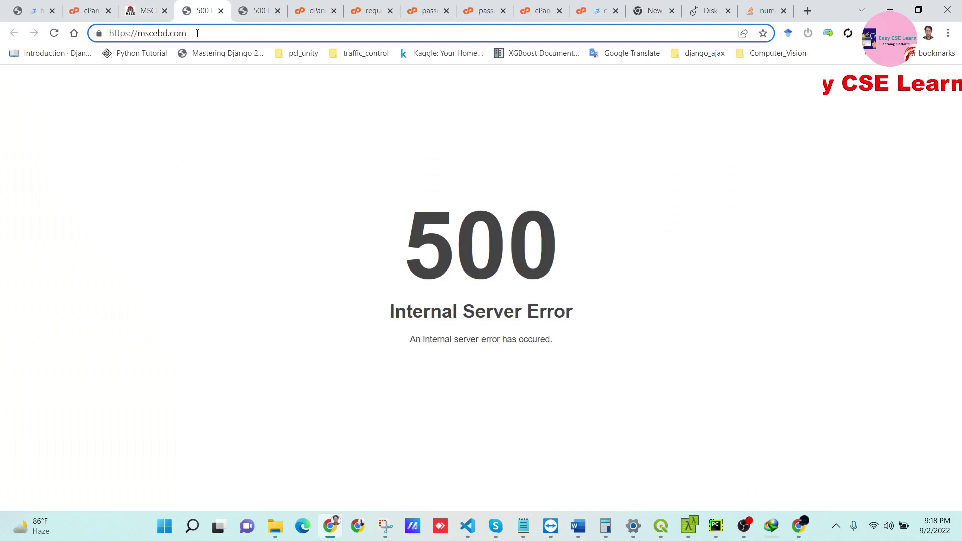
{"action": "type", "text": "/admin"}
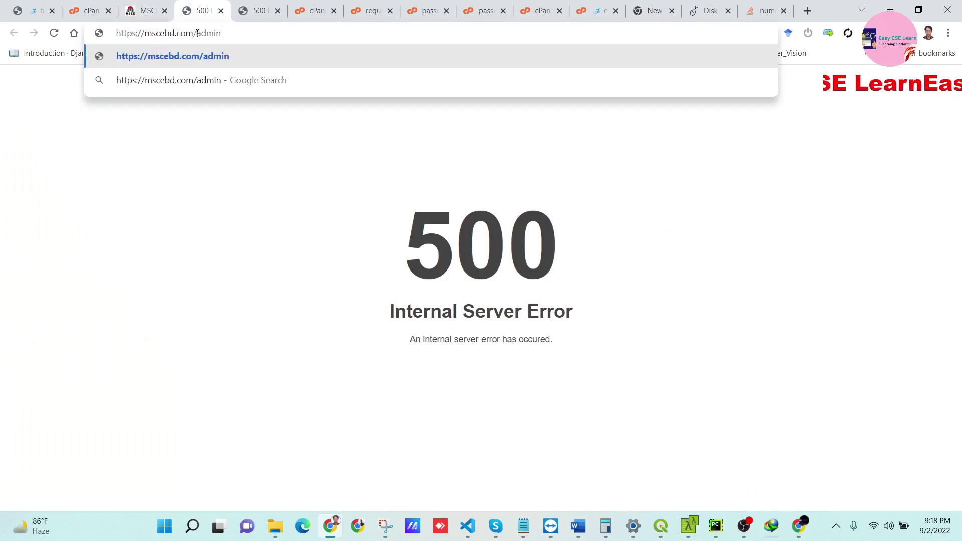
{"action": "key", "text": "Return"}
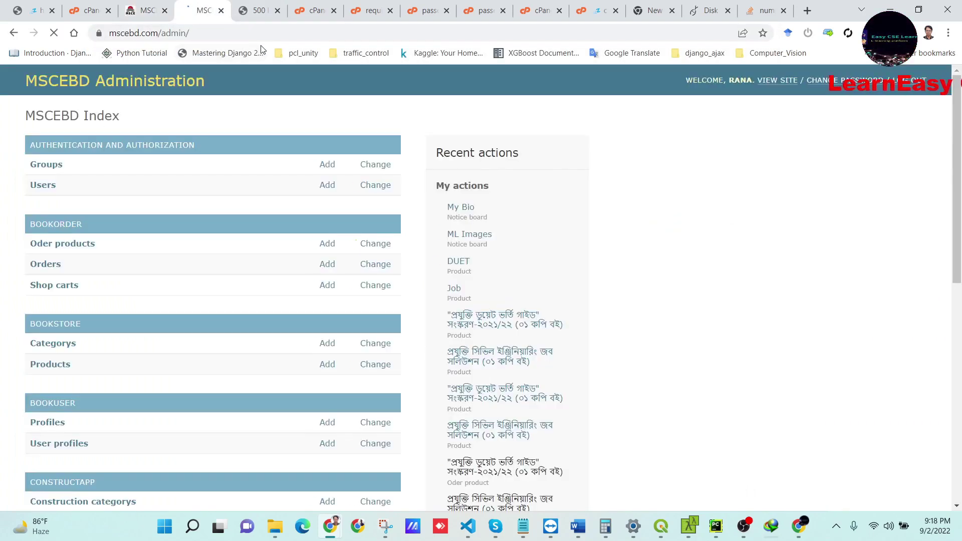
{"action": "scroll", "coordinate": [96, 273], "scroll_direction": "down", "scroll_amount": 6}
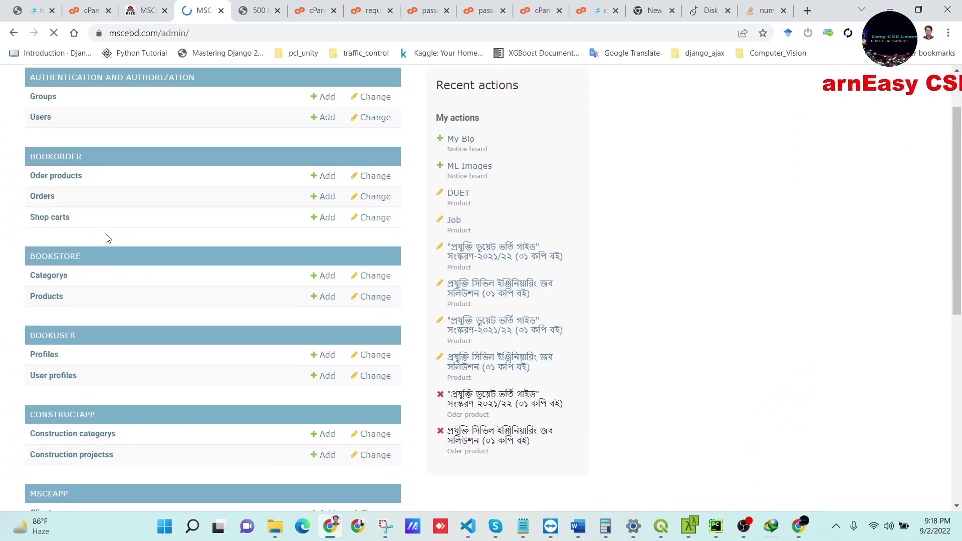
{"action": "scroll", "coordinate": [159, 238], "scroll_direction": "up", "scroll_amount": 6}
{"action": "scroll", "coordinate": [193, 251], "scroll_direction": "down", "scroll_amount": 8}
{"action": "scroll", "coordinate": [231, 264], "scroll_direction": "up", "scroll_amount": 8}
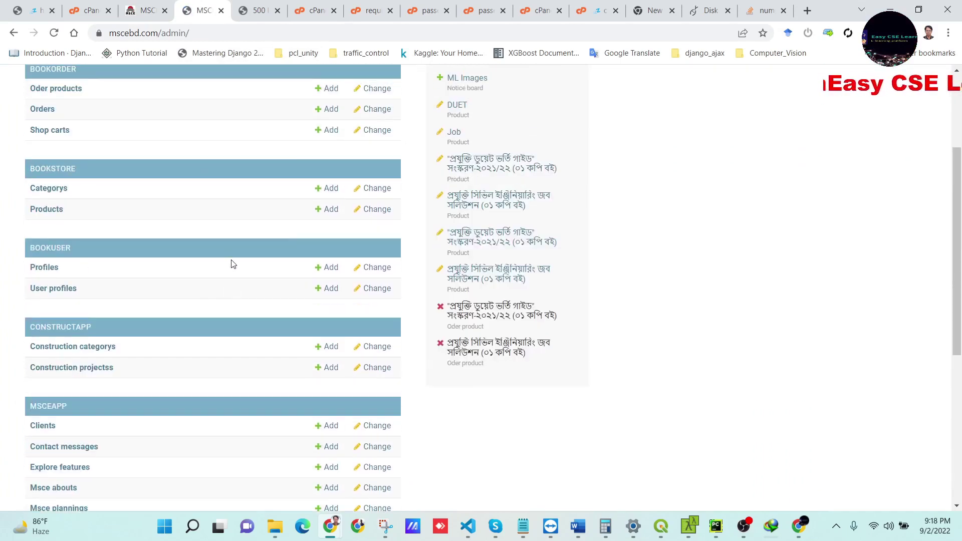
- Switch between the live home page and the admin site to check both, and return to the Python application settings in cPanel
{"action": "left_click", "coordinate": [145, 11]}
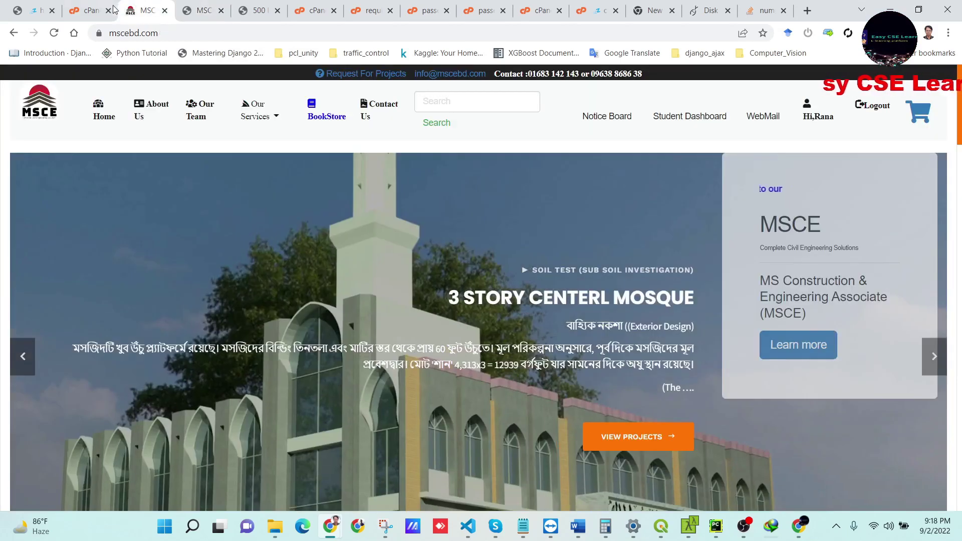
{"action": "left_click", "coordinate": [202, 6]}
{"action": "left_click", "coordinate": [148, 10]}
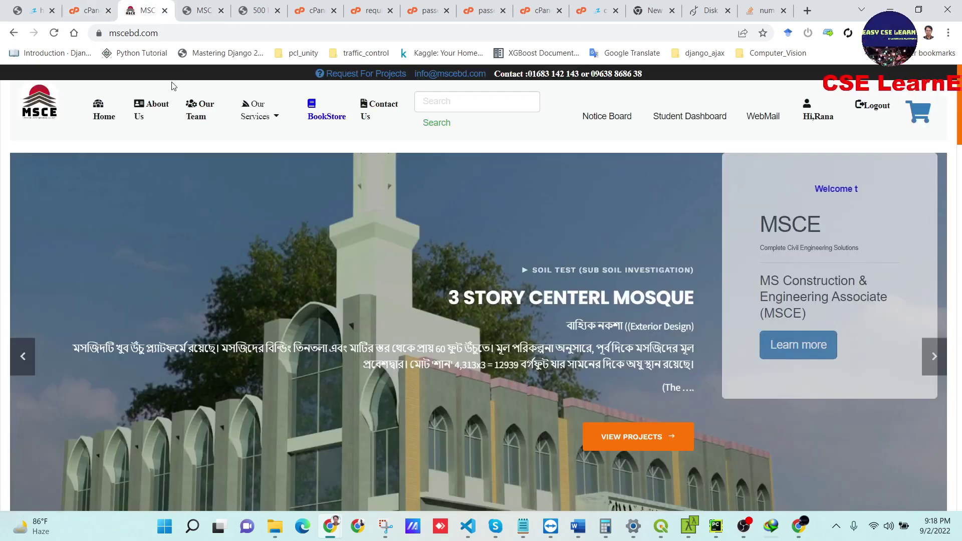
{"action": "left_click", "coordinate": [86, 6]}
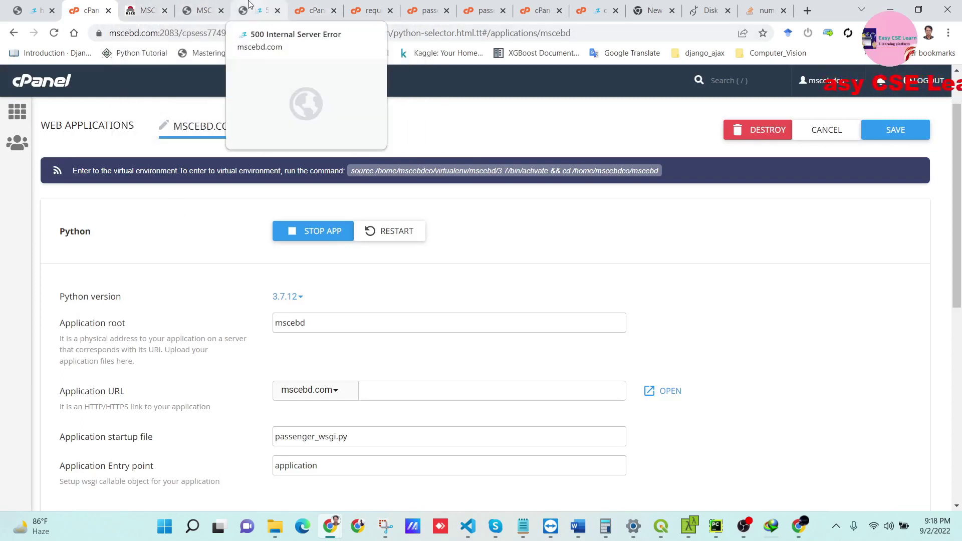
- Open settings.py from the MSCEproject folder for editing in the cPanel File Manager
{"action": "left_click", "coordinate": [314, 10]}
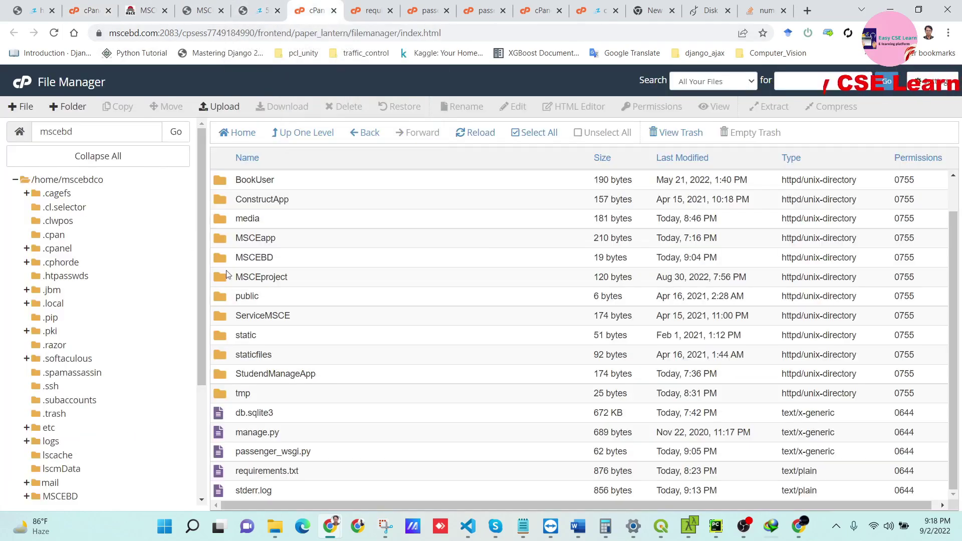
{"action": "double_click", "coordinate": [300, 280]}
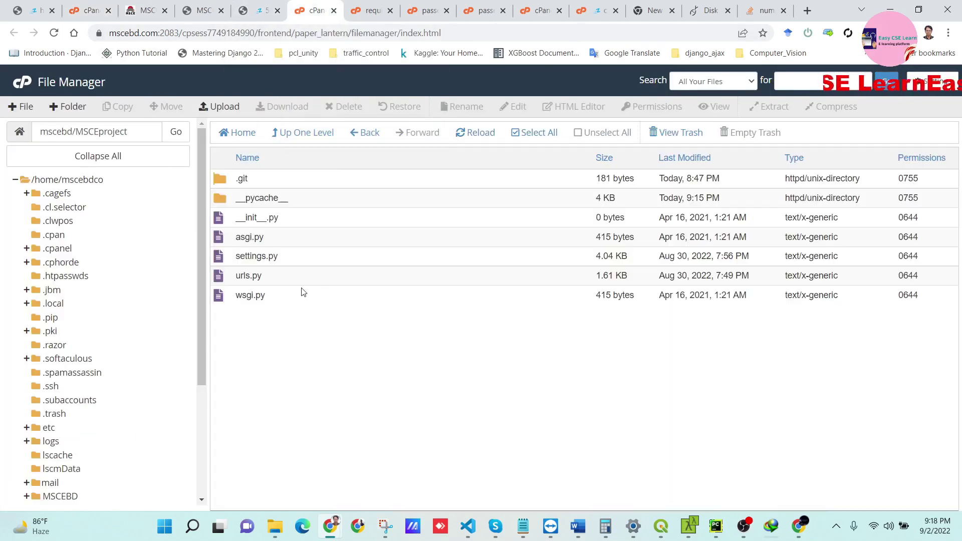
{"action": "right_click", "coordinate": [281, 256]}
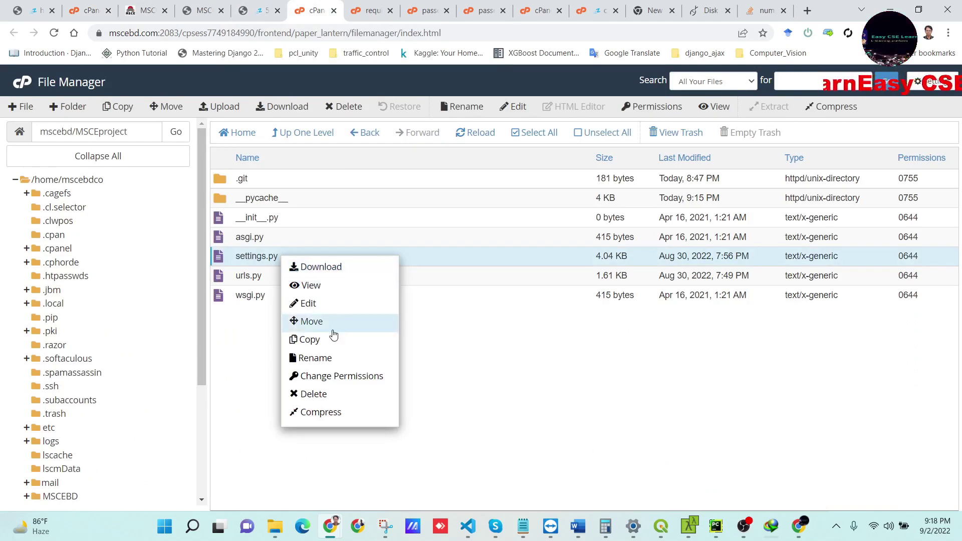
{"action": "left_click", "coordinate": [310, 304]}
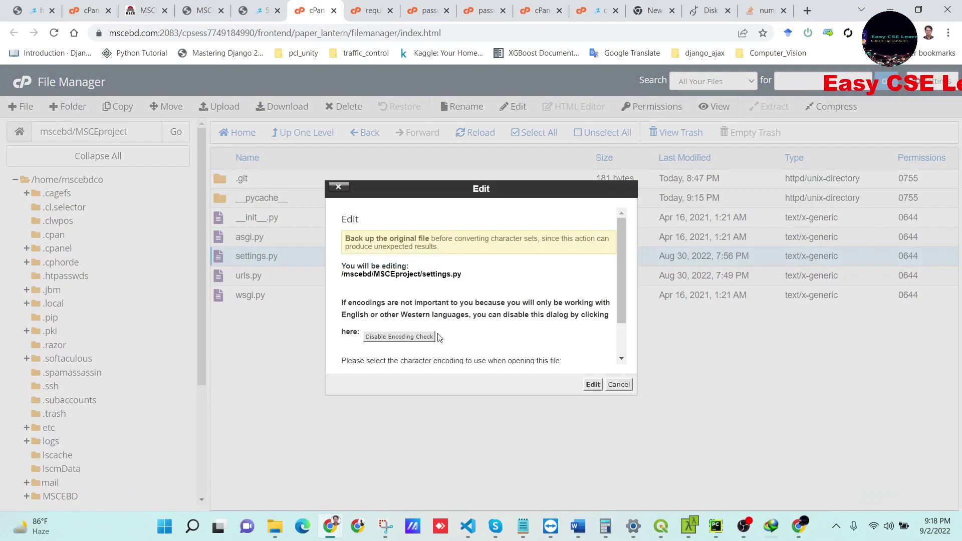
{"action": "left_click", "coordinate": [591, 385]}
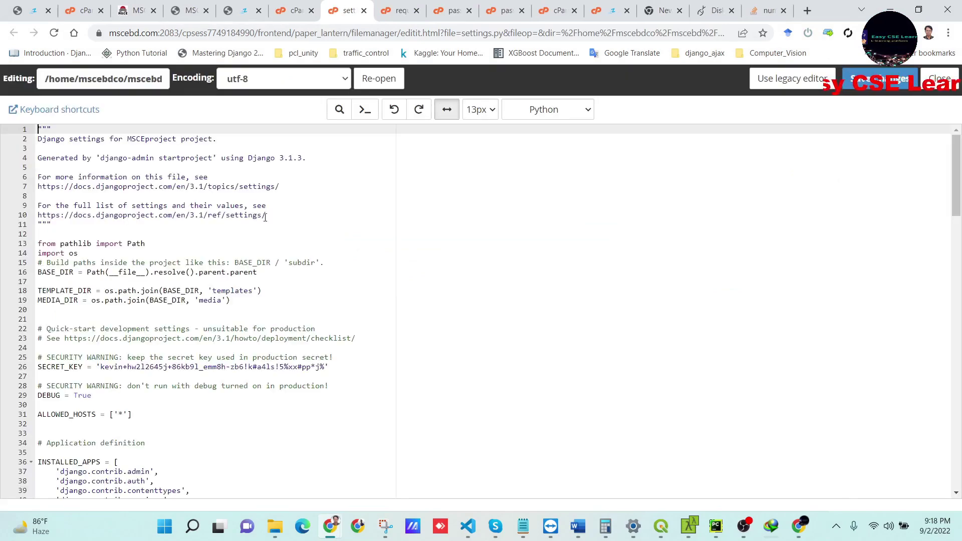
- Examine the ALLOWED_HOSTS entry and the surrounding configuration in settings.py
{"action": "scroll", "coordinate": [136, 235], "scroll_direction": "down", "scroll_amount": 2}
{"action": "left_click_drag", "start_coordinate": [48, 227], "coordinate": [133, 226]}
{"action": "left_click", "coordinate": [133, 227]}
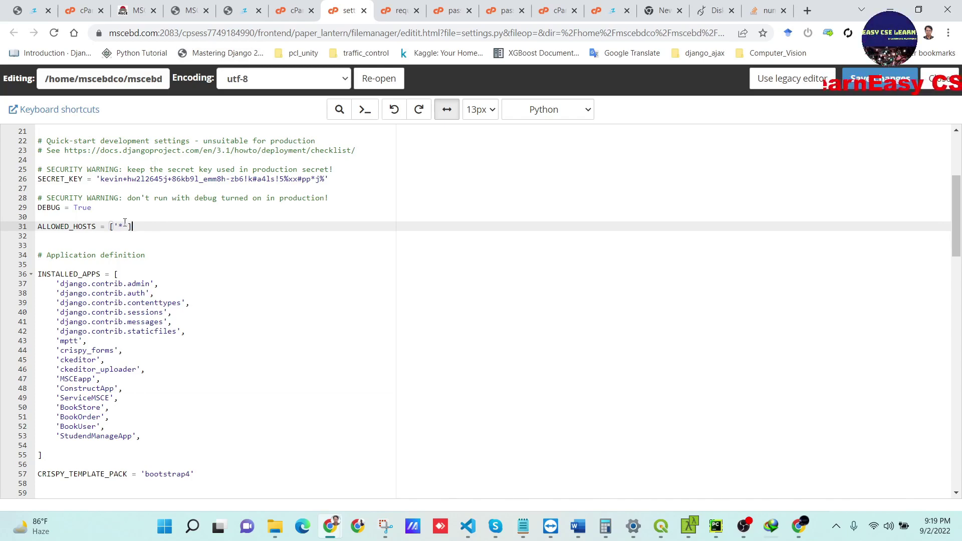
{"action": "scroll", "coordinate": [113, 224], "scroll_direction": "up", "scroll_amount": 2}
- Review the live MSCE home page and the Python application's root, URL and startup file settings
{"action": "left_click", "coordinate": [134, 5]}
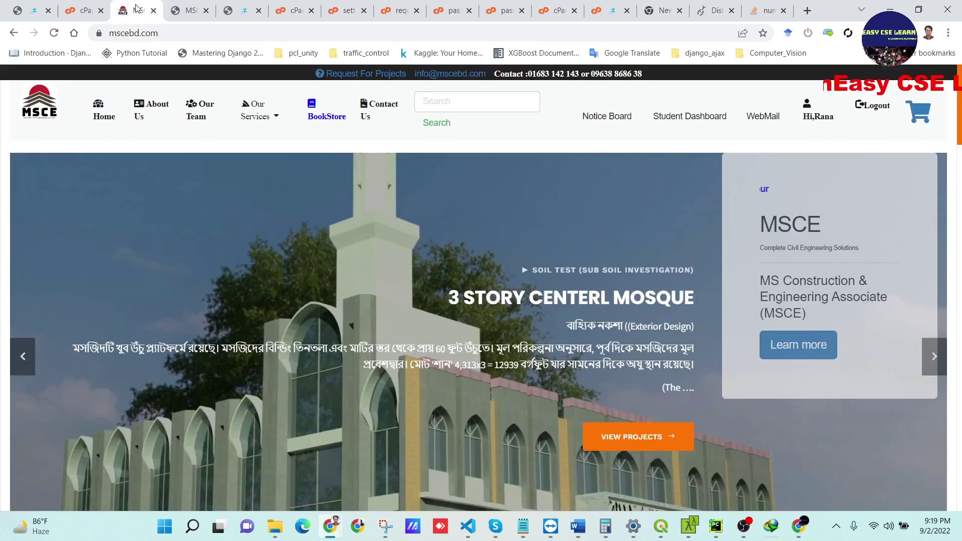
{"action": "scroll", "coordinate": [343, 307], "scroll_direction": "down", "scroll_amount": 10}
{"action": "scroll", "coordinate": [326, 313], "scroll_direction": "up", "scroll_amount": 10}
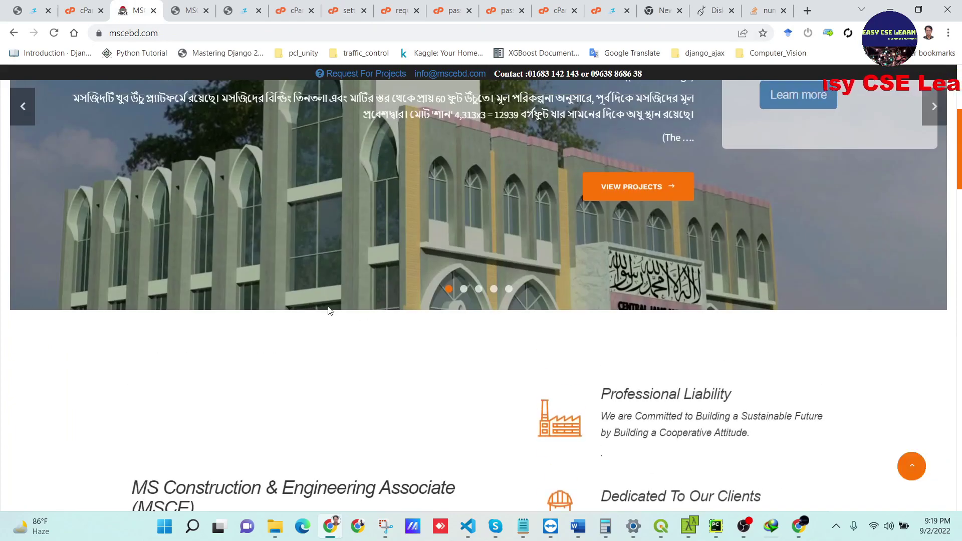
{"action": "left_click", "coordinate": [83, 10]}
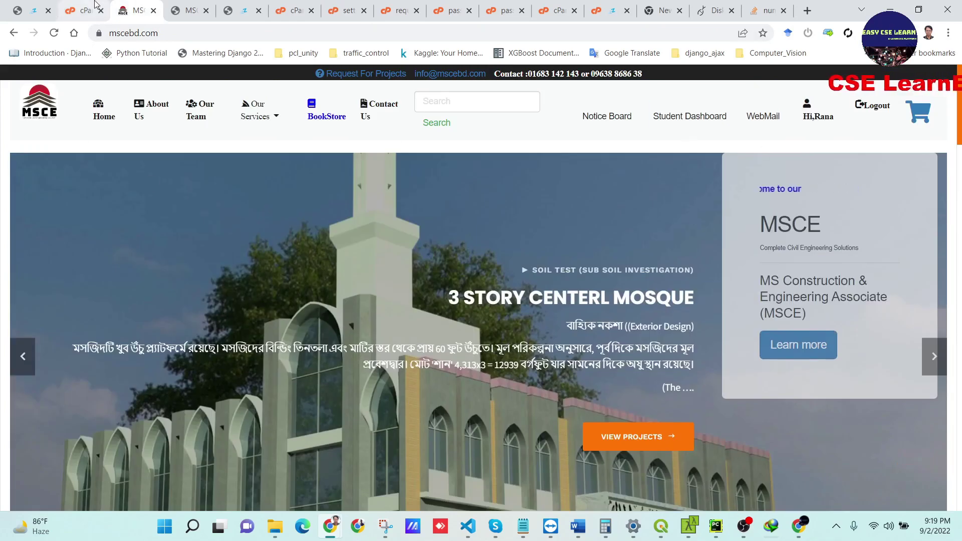
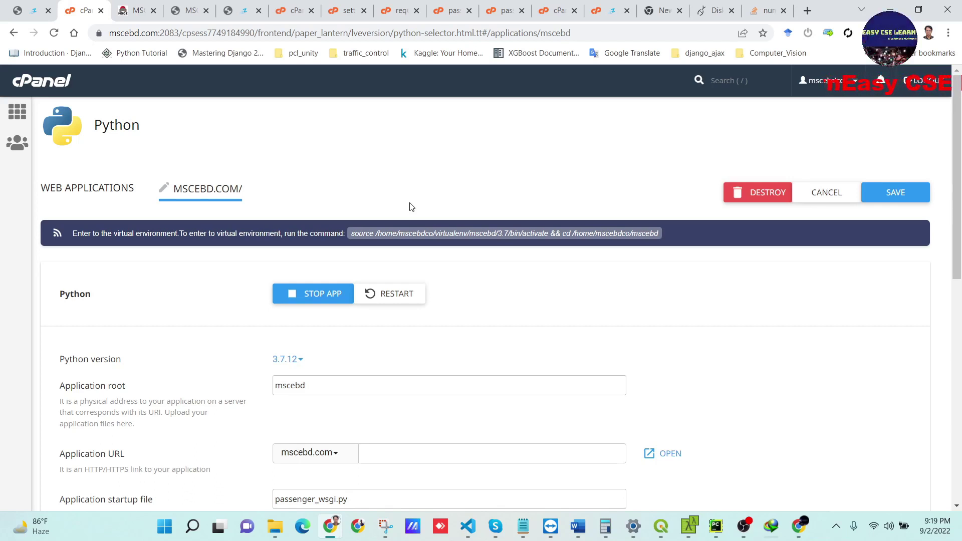
{"action": "scroll", "coordinate": [451, 233], "scroll_direction": "down", "scroll_amount": 4}
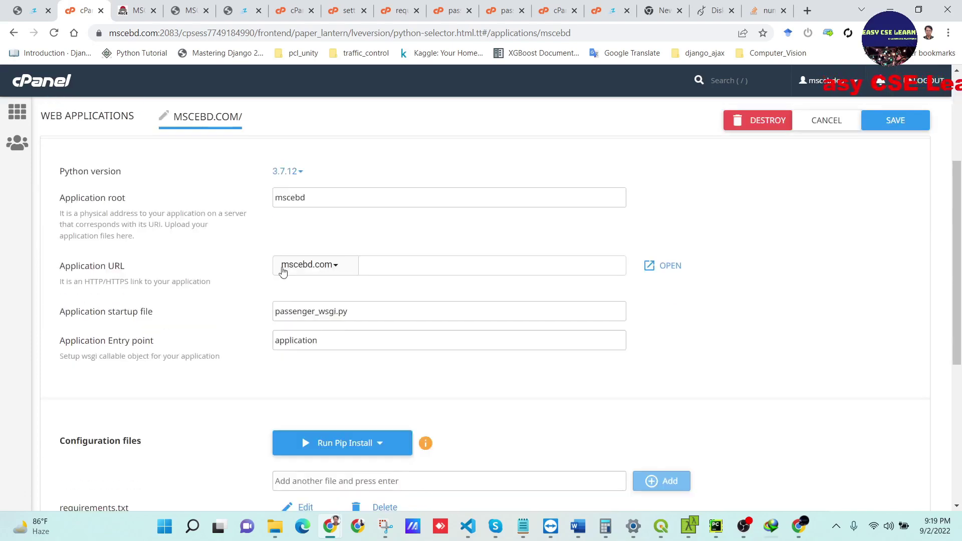
{"action": "scroll", "coordinate": [48, 158], "scroll_direction": "up", "scroll_amount": 4}
{"action": "left_click", "coordinate": [134, 11]}
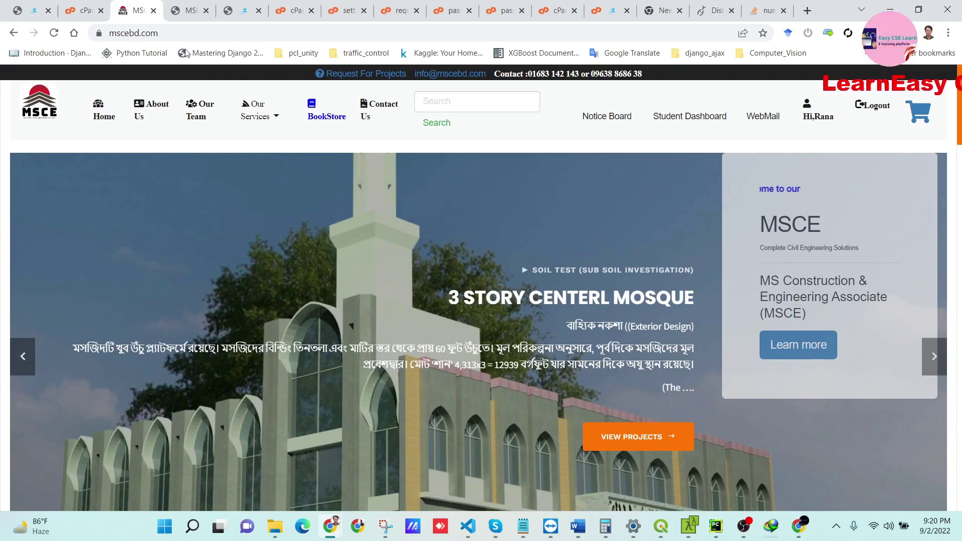
- Browse the contents of the mscebd application folder and the public_html folder in the File Manager
{"action": "left_click", "coordinate": [297, 7]}
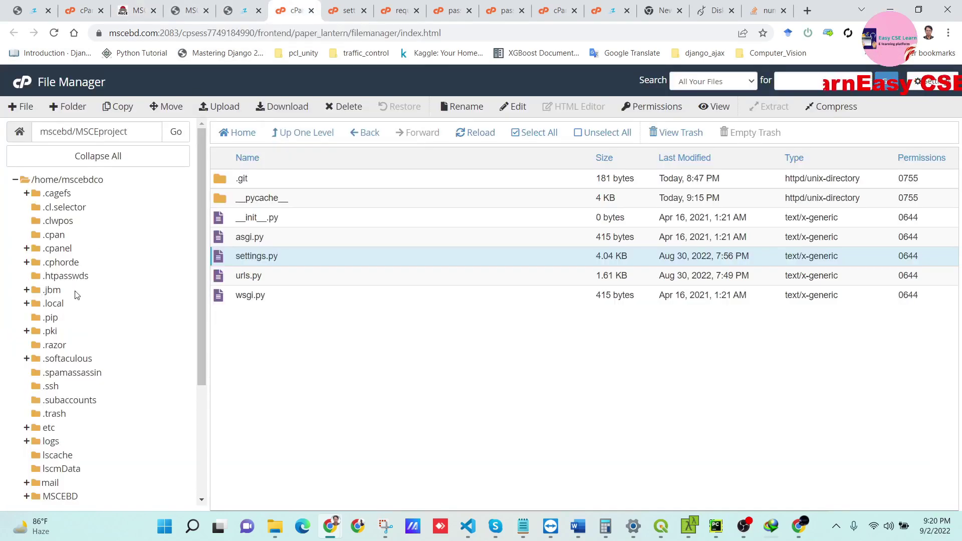
{"action": "scroll", "coordinate": [25, 404], "scroll_direction": "down", "scroll_amount": 2}
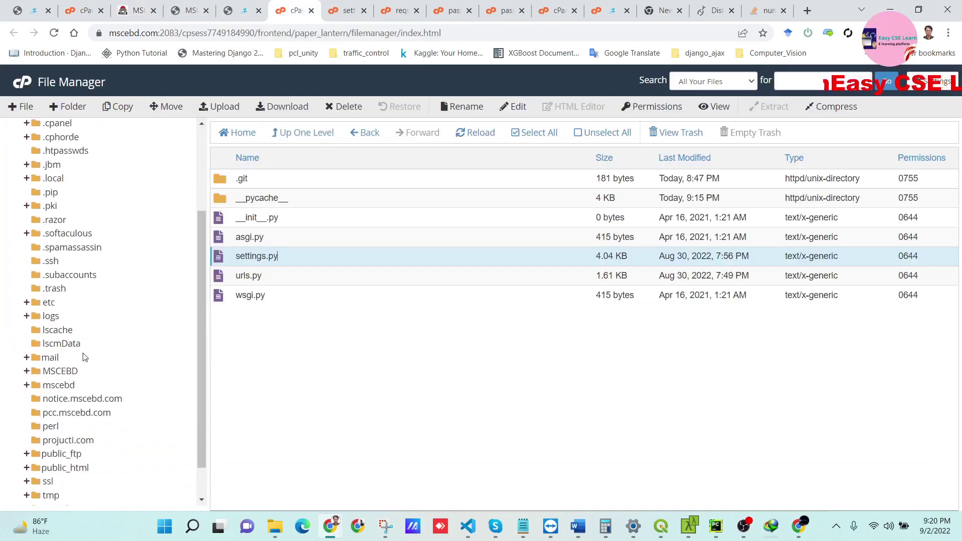
{"action": "left_click", "coordinate": [61, 386]}
{"action": "scroll", "coordinate": [310, 441], "scroll_direction": "down", "scroll_amount": 1}
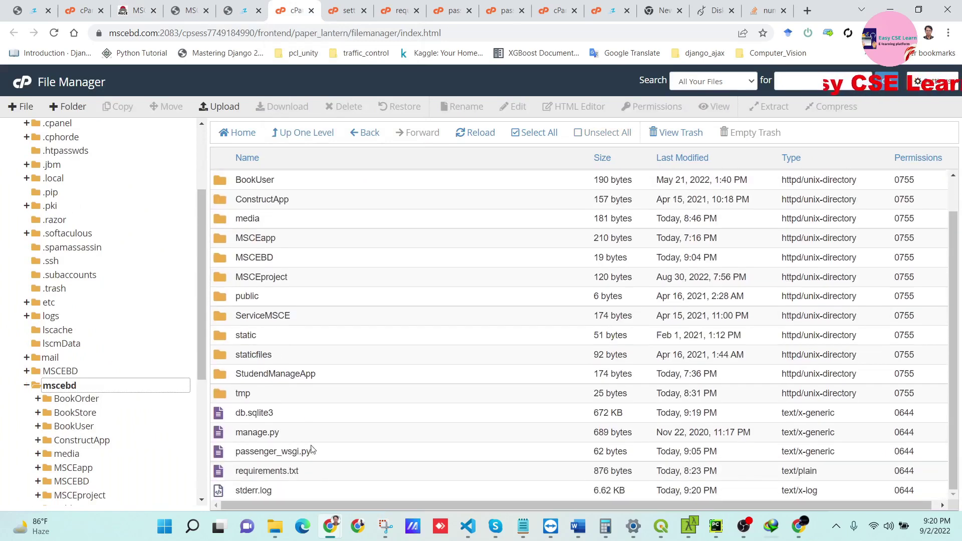
{"action": "scroll", "coordinate": [64, 383], "scroll_direction": "down", "scroll_amount": 5}
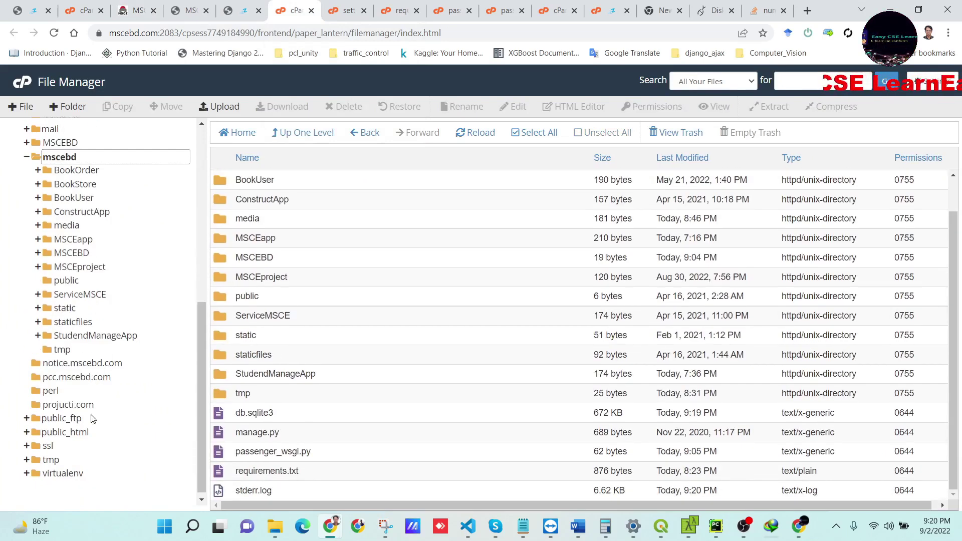
{"action": "left_click", "coordinate": [65, 429]}
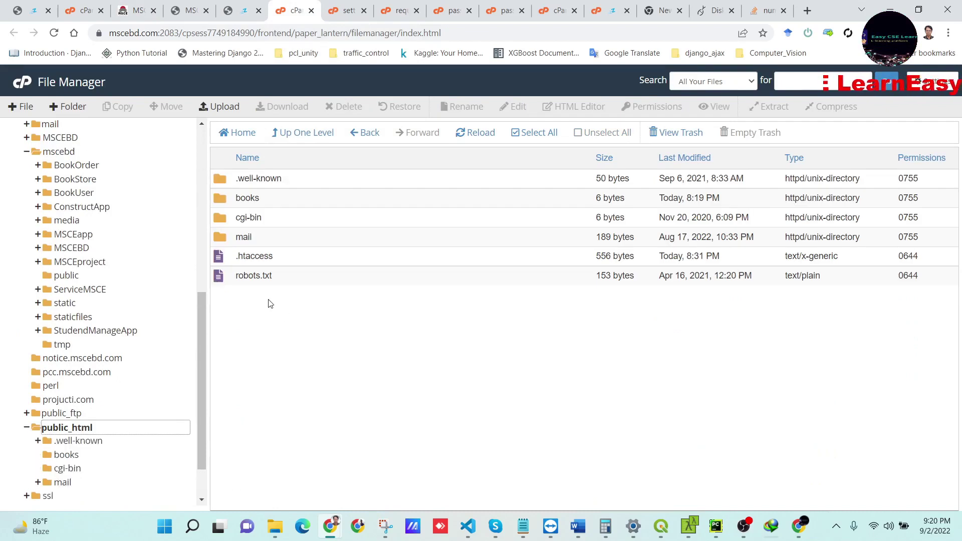